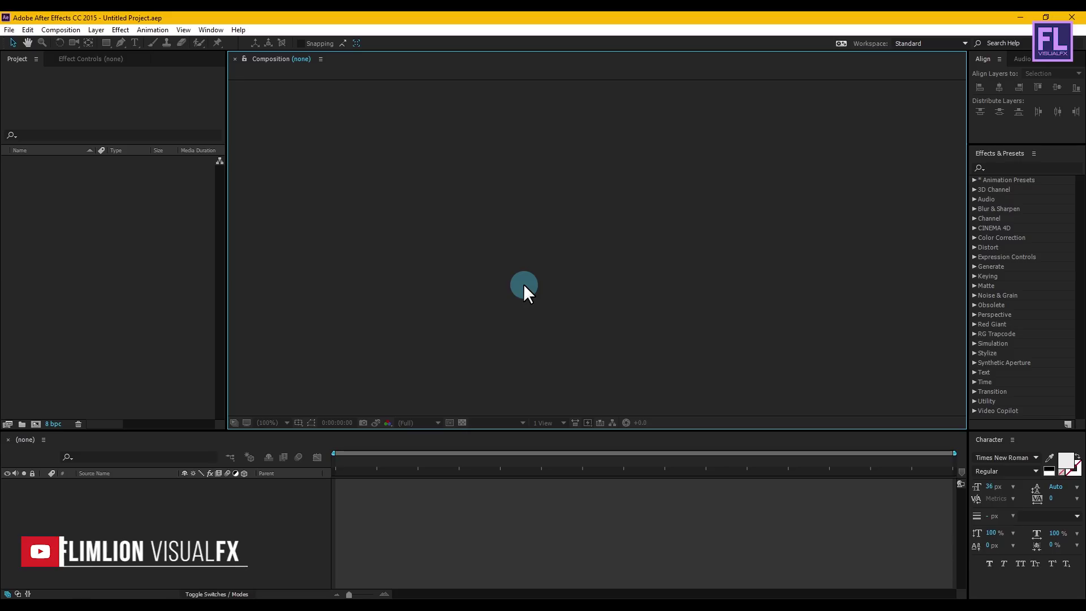
Create a composition named Logo Animation at 1280 x 720 px, 30 fps, with a duration of 0:00:10:00.
click(524, 283)
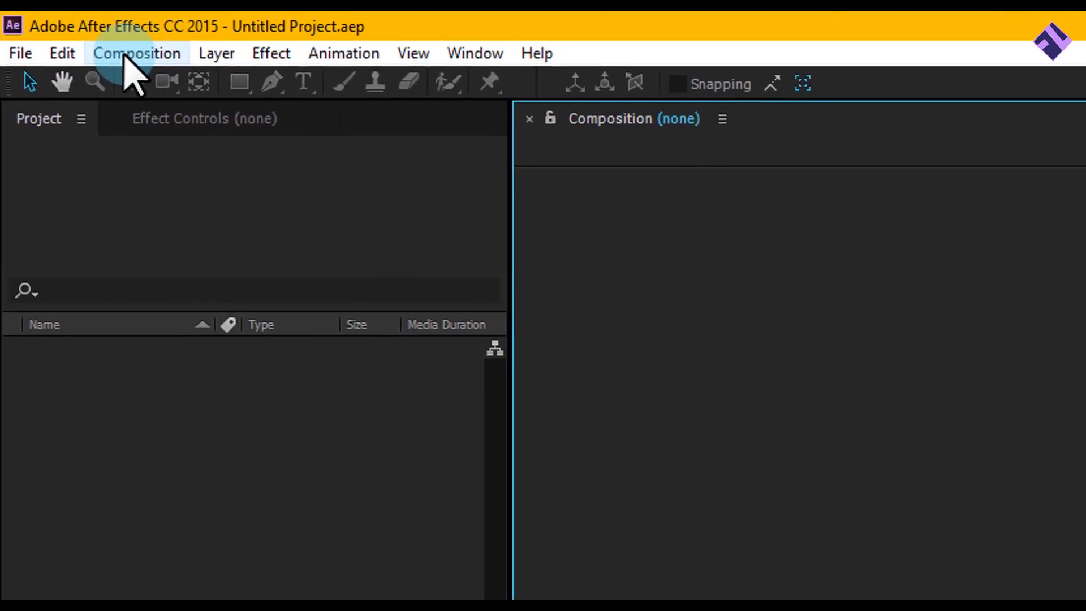
click(101, 43)
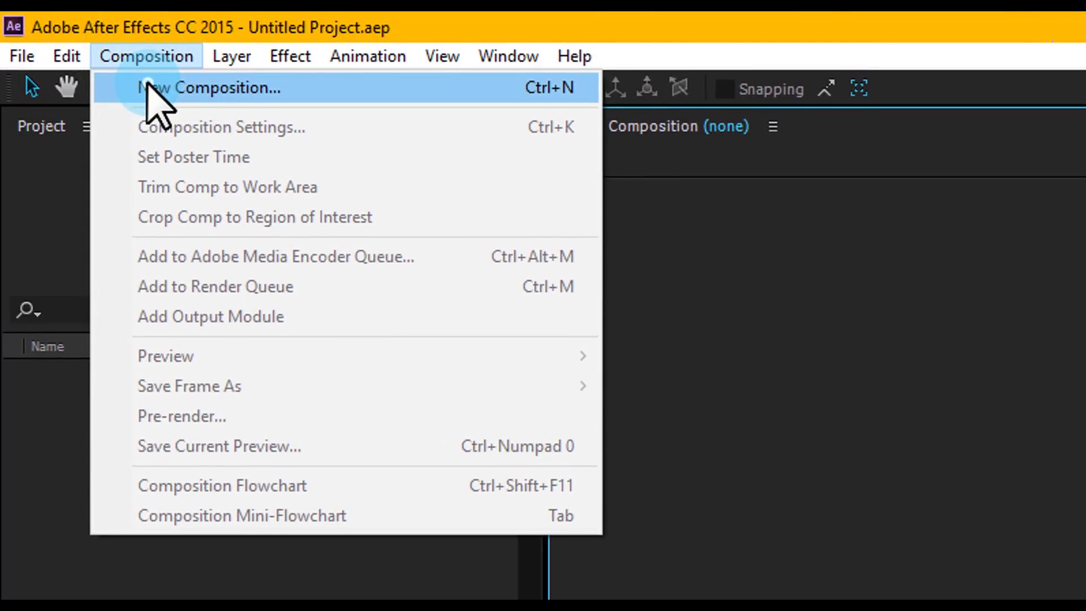
click(153, 90)
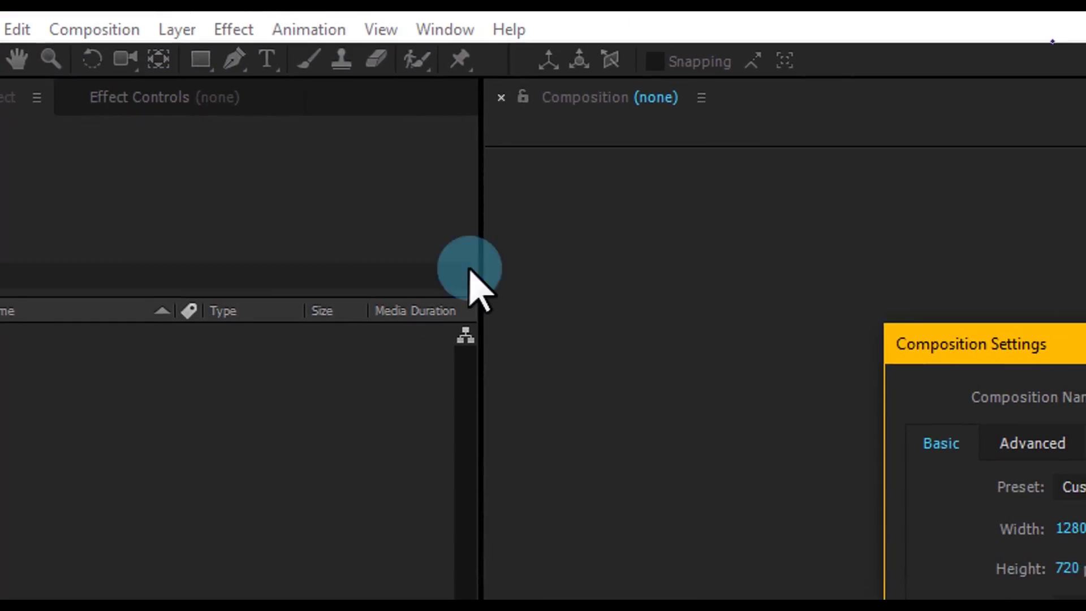
click(796, 244)
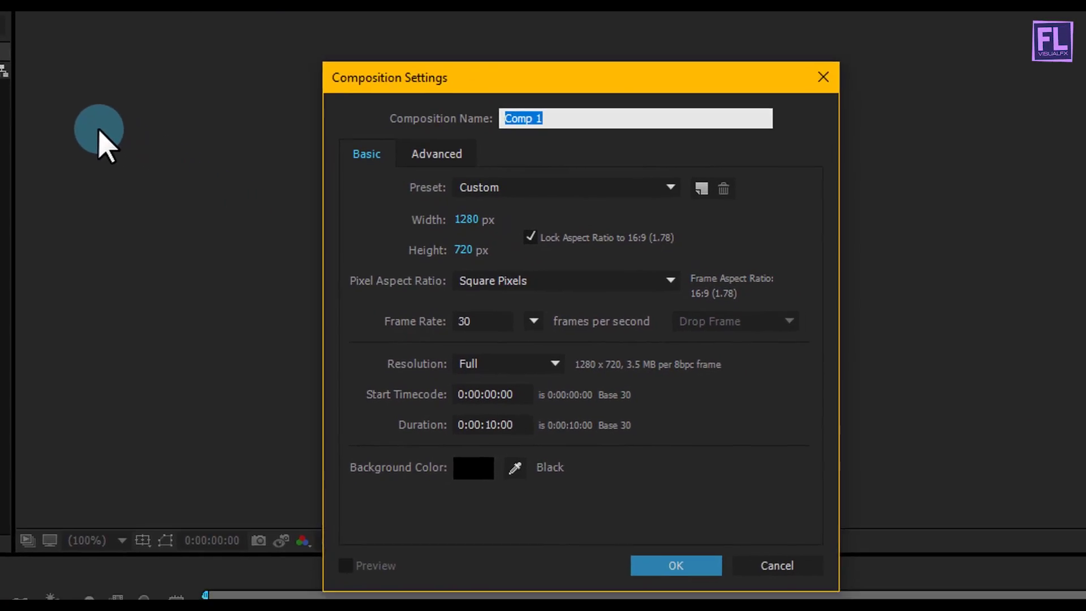
text(Logo Animation)
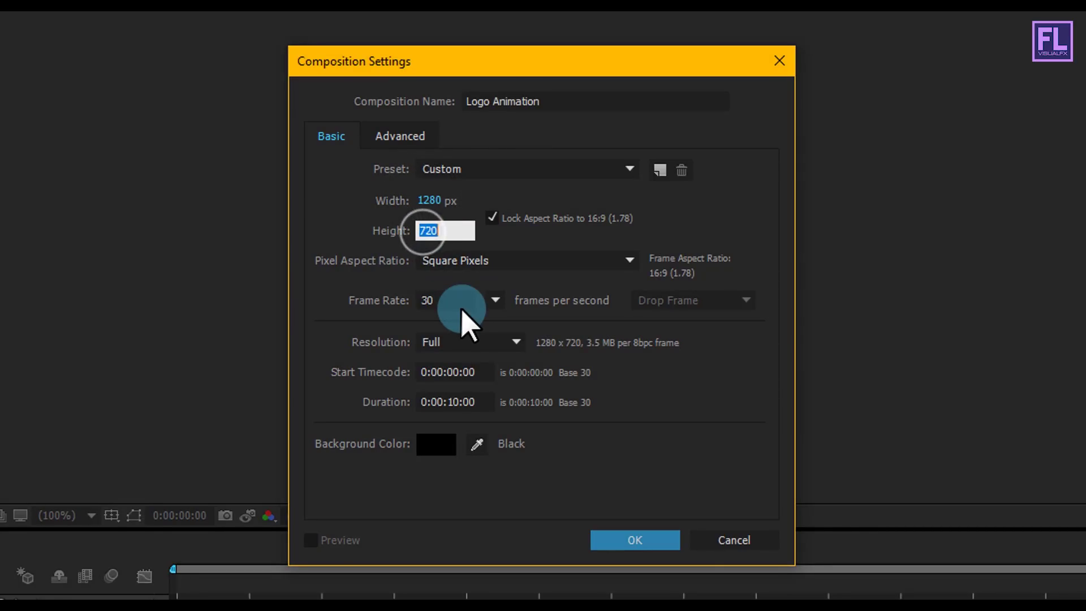
click(464, 401)
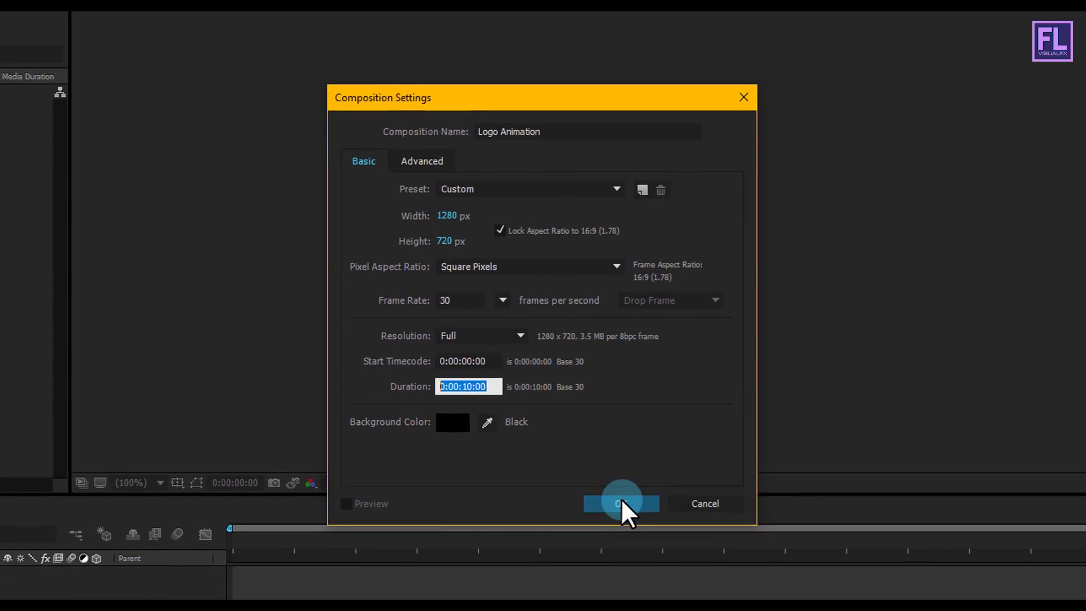
click(623, 501)
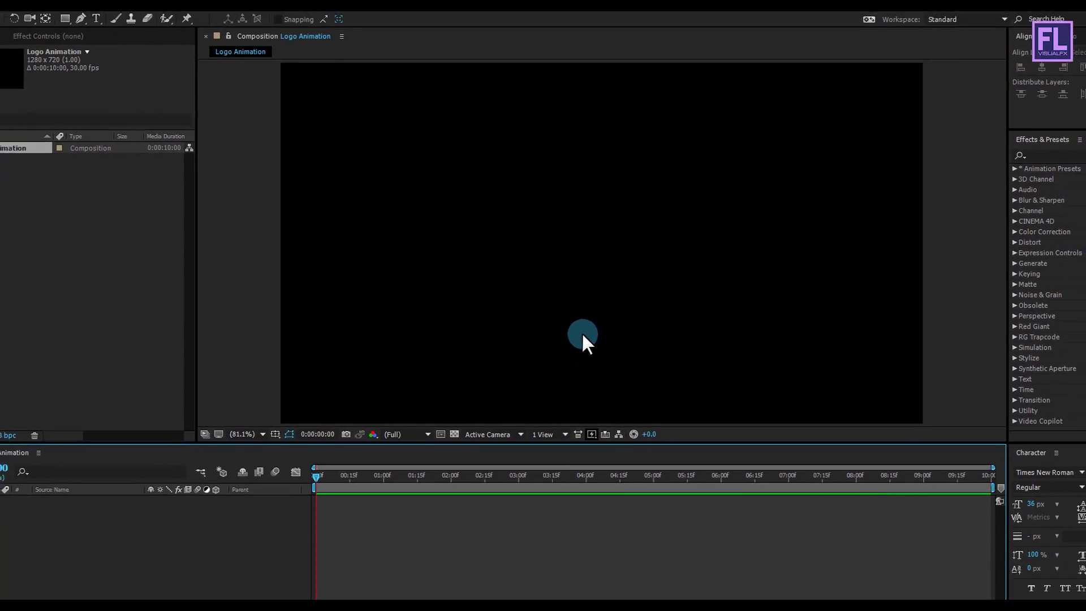
Import the LOGO image from the LOGO 2 folder and add it as a layer to the Logo Animation composition.
click(243, 562)
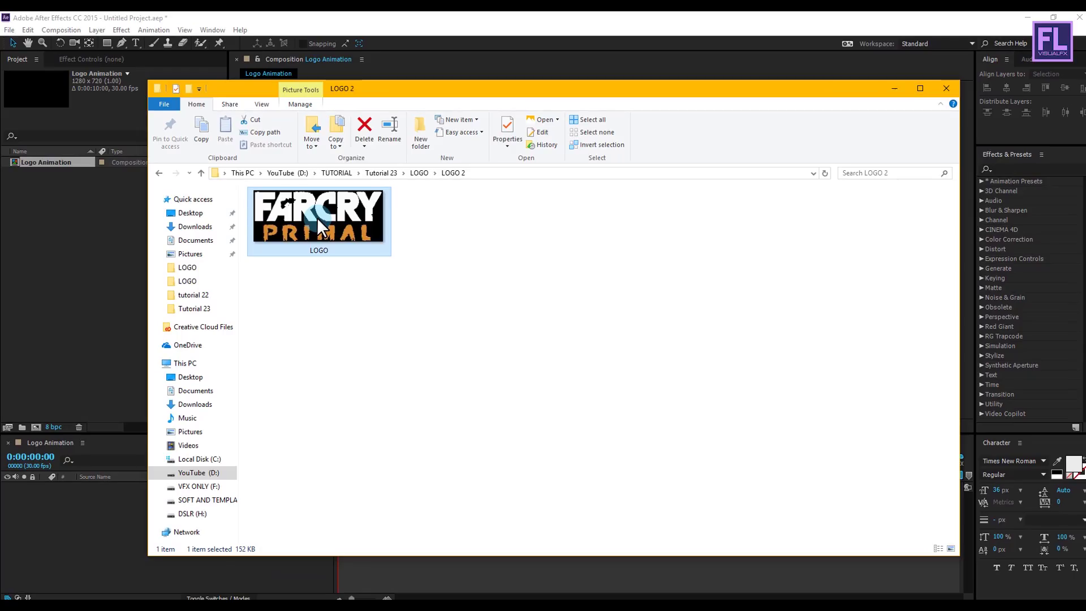
drag(317, 217, 105, 230)
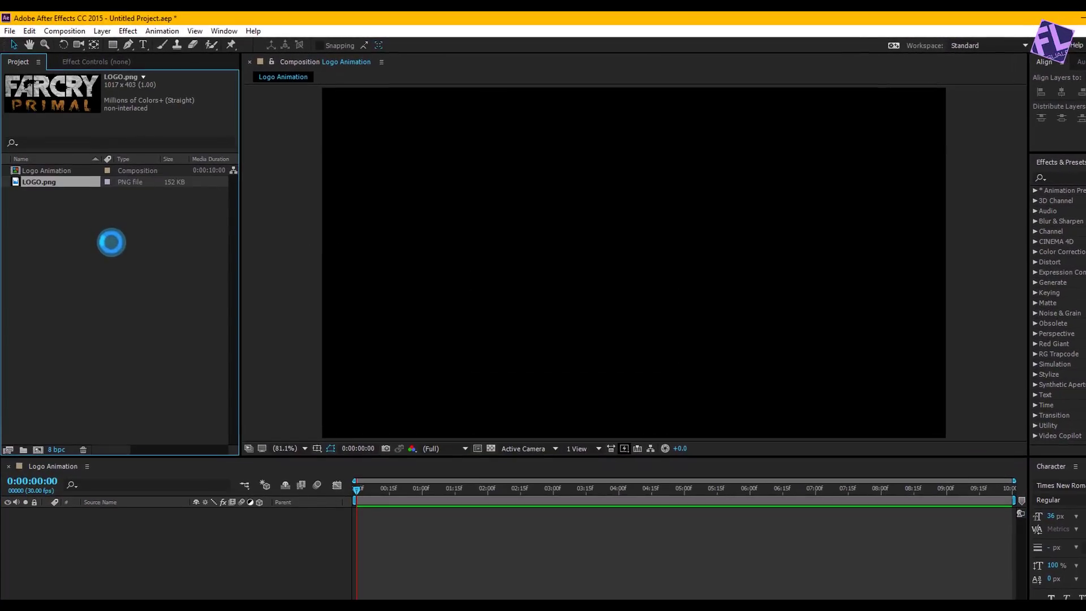
drag(72, 181, 128, 538)
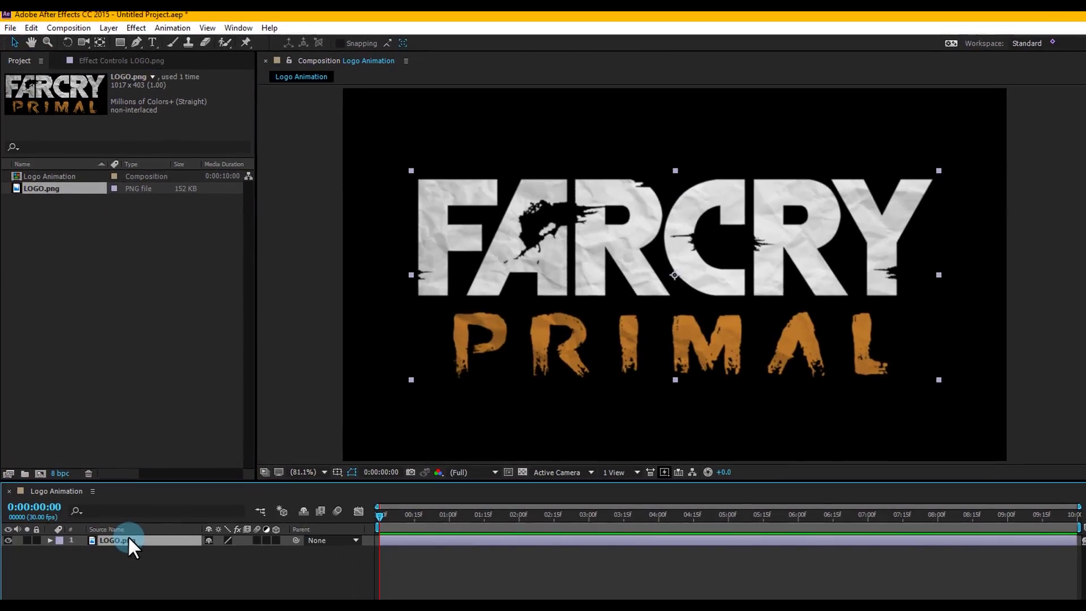
Scale the LOGO.png layer to 60%.
key(s)
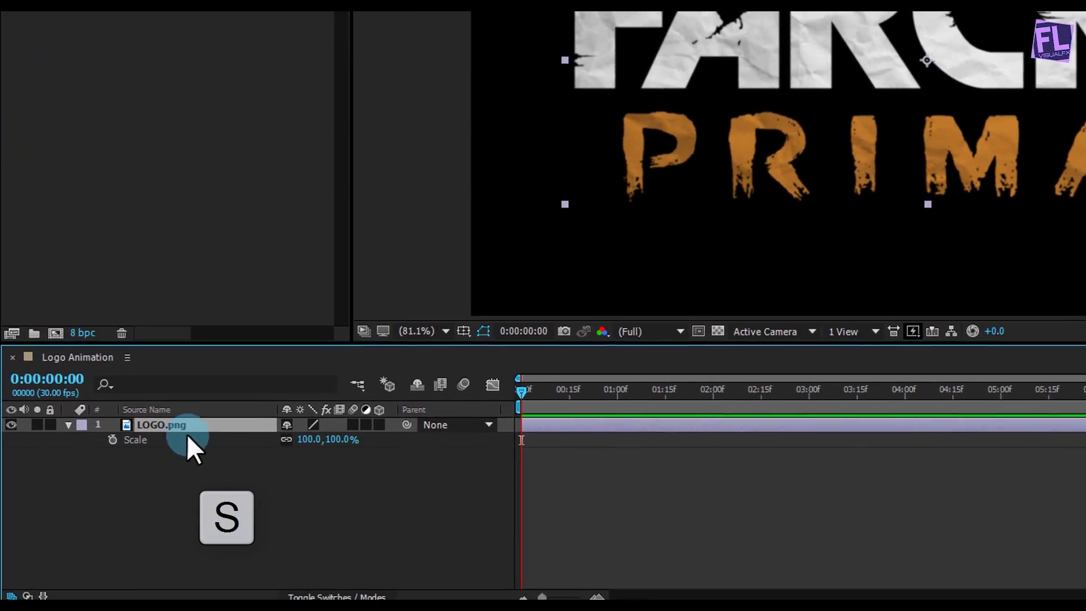
click(310, 442)
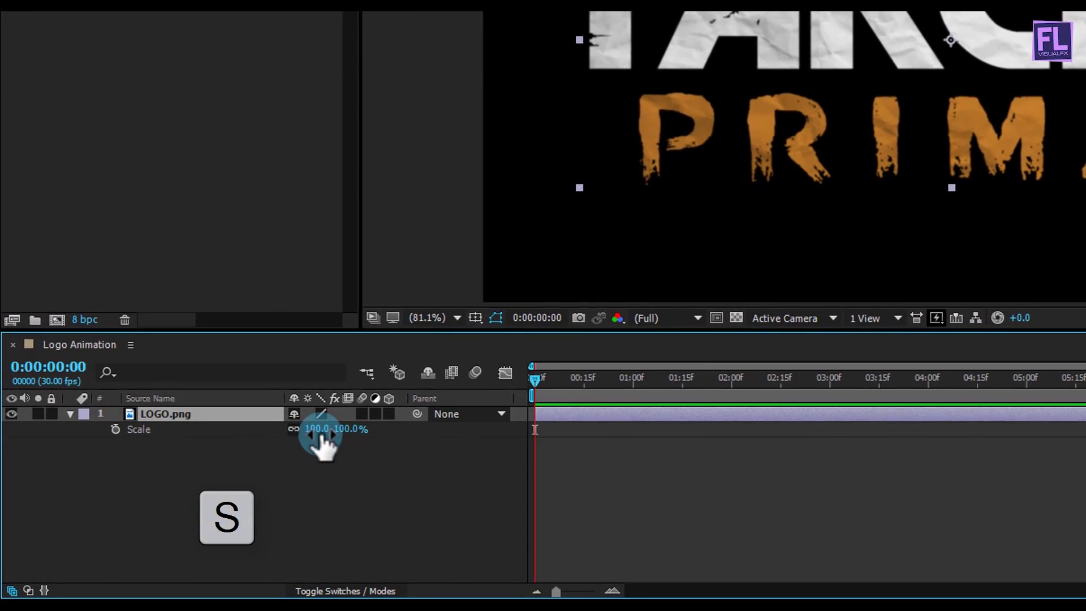
text(60)
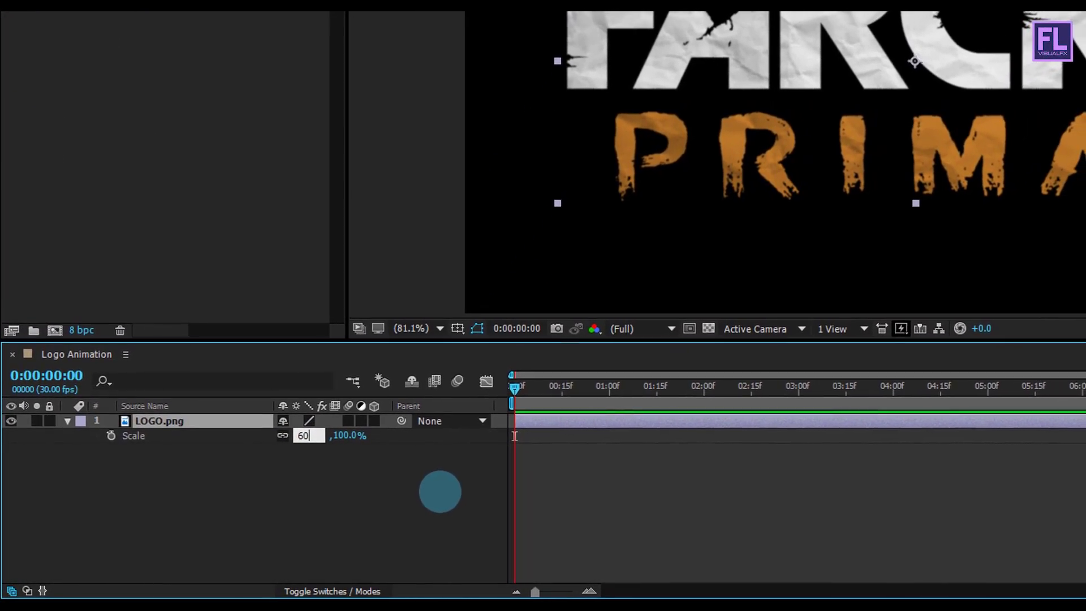
key(Return)
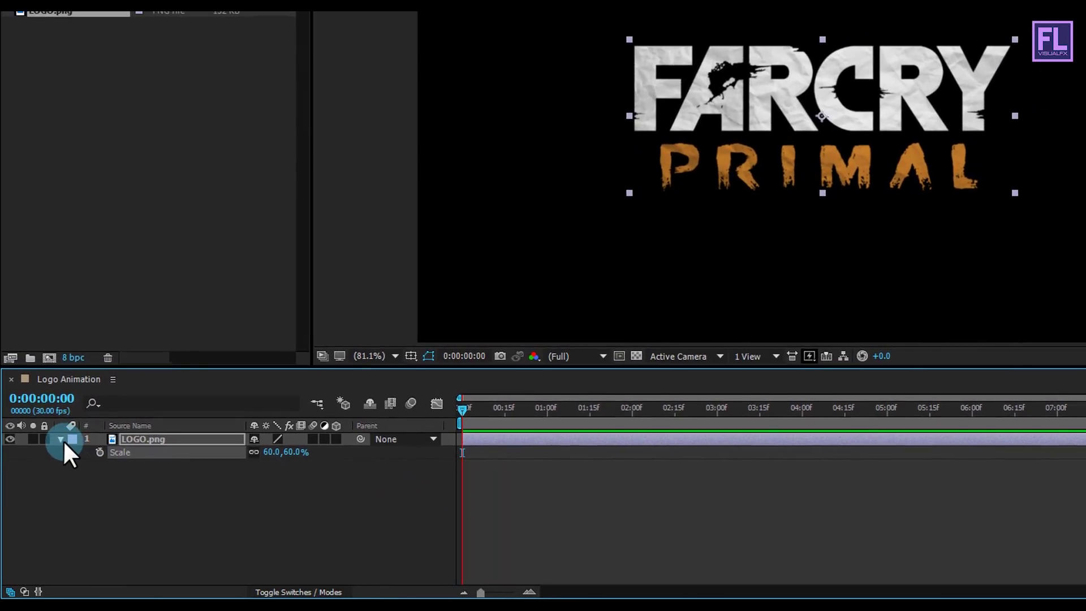
click(65, 425)
Pre-compose the LOGO.png layer as LOGO, leaving all attributes in Logo Animation.
right_click(152, 443)
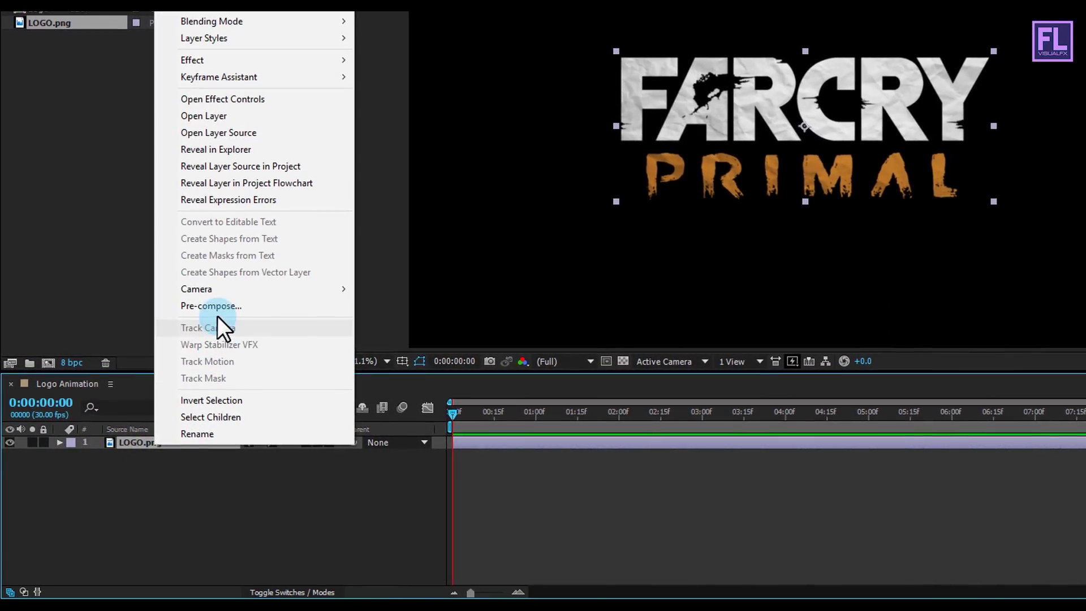
click(217, 308)
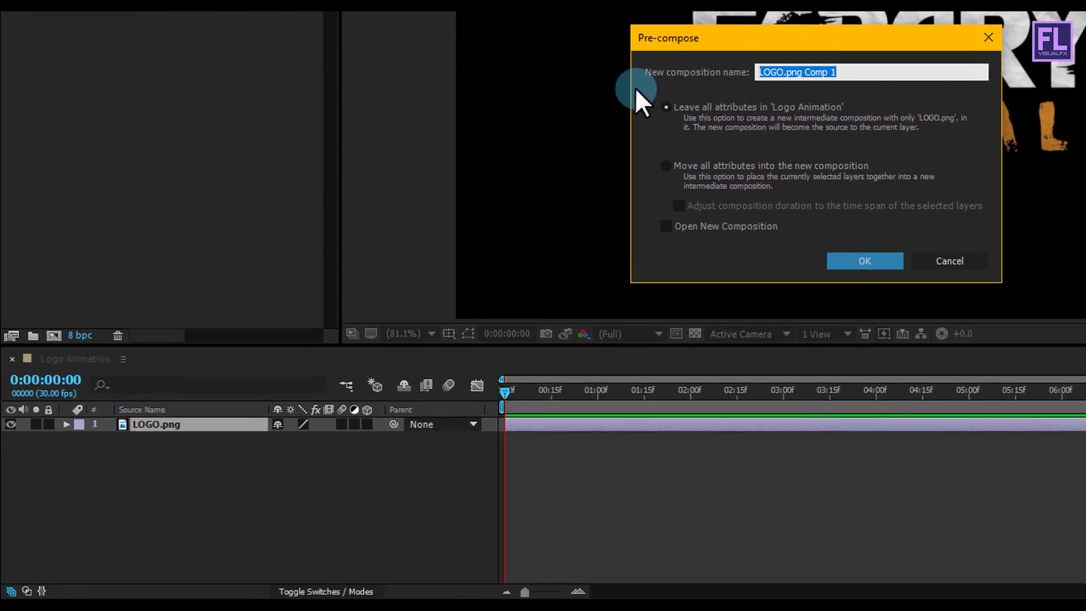
click(755, 77)
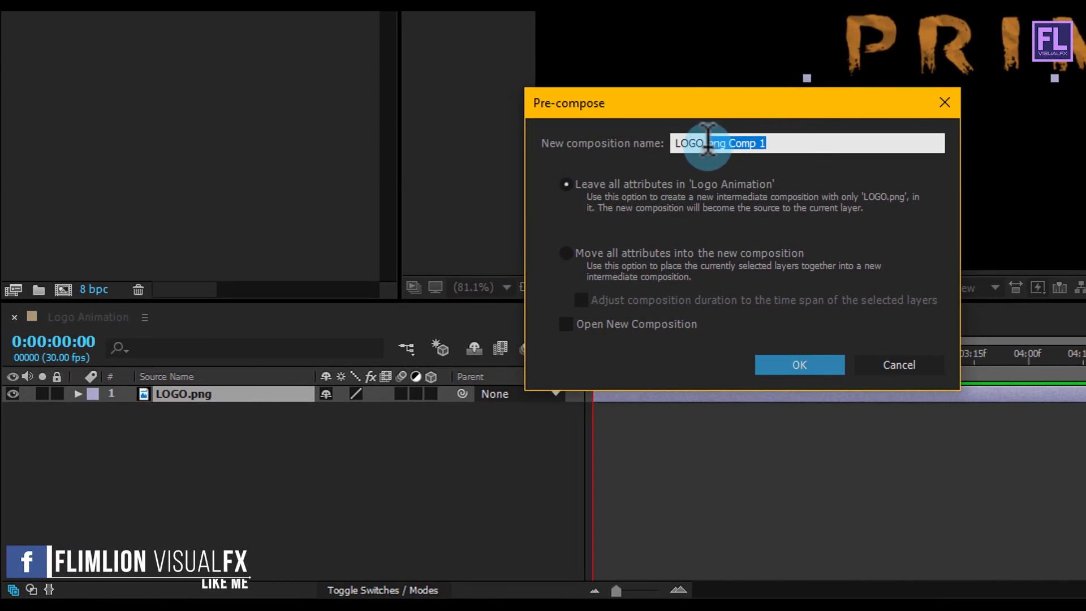
click(800, 365)
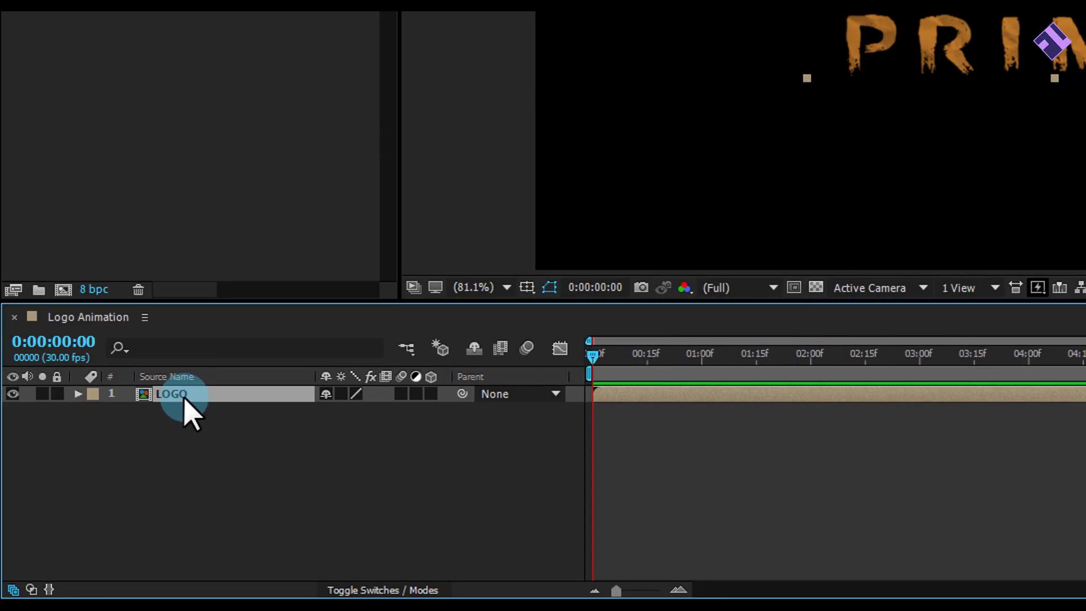
Pre-compose the LOGO layer as LOGO Emitter, leaving all attributes in Logo Animation, and make it a 3D layer.
right_click(187, 412)
click(259, 215)
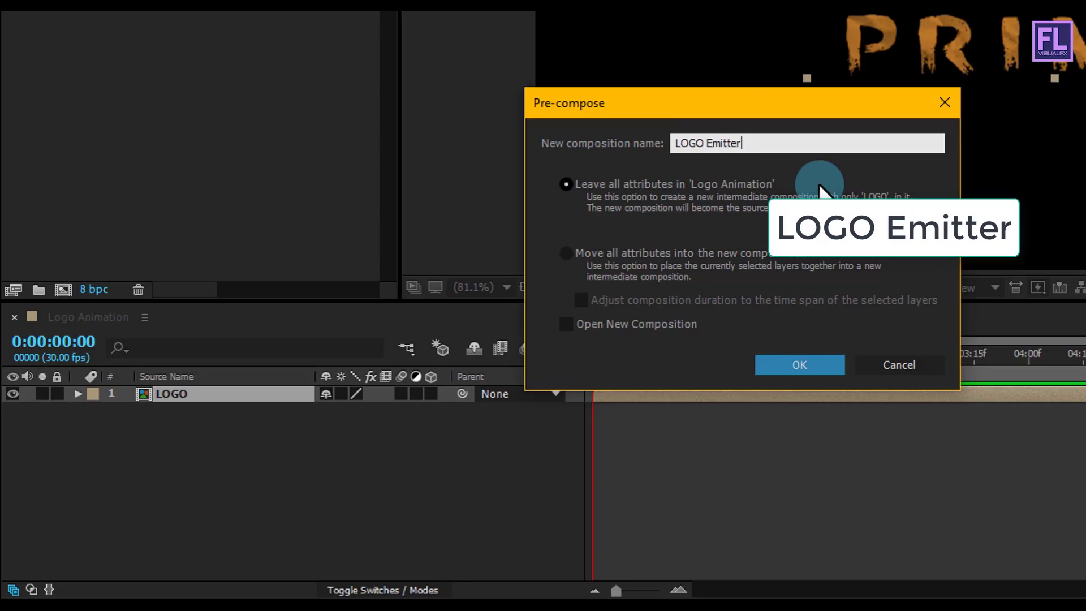
click(799, 363)
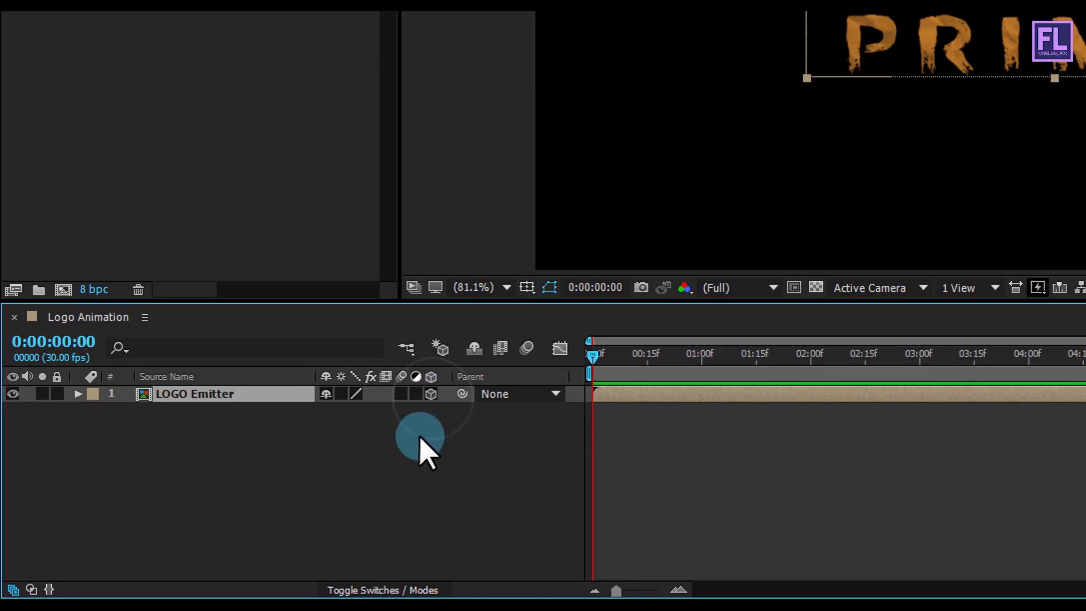
click(391, 590)
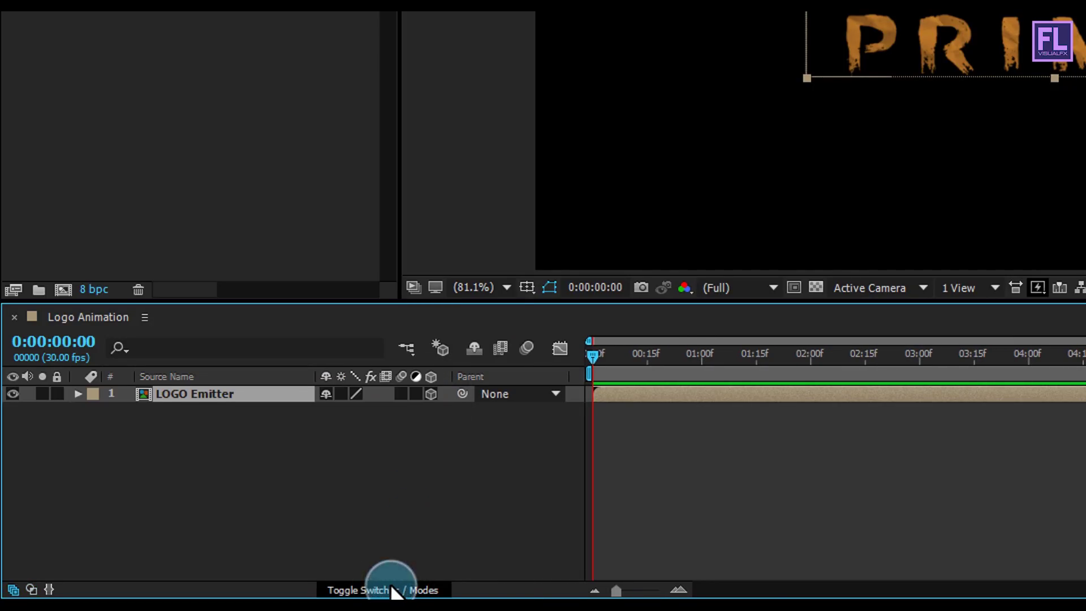
click(394, 588)
click(390, 587)
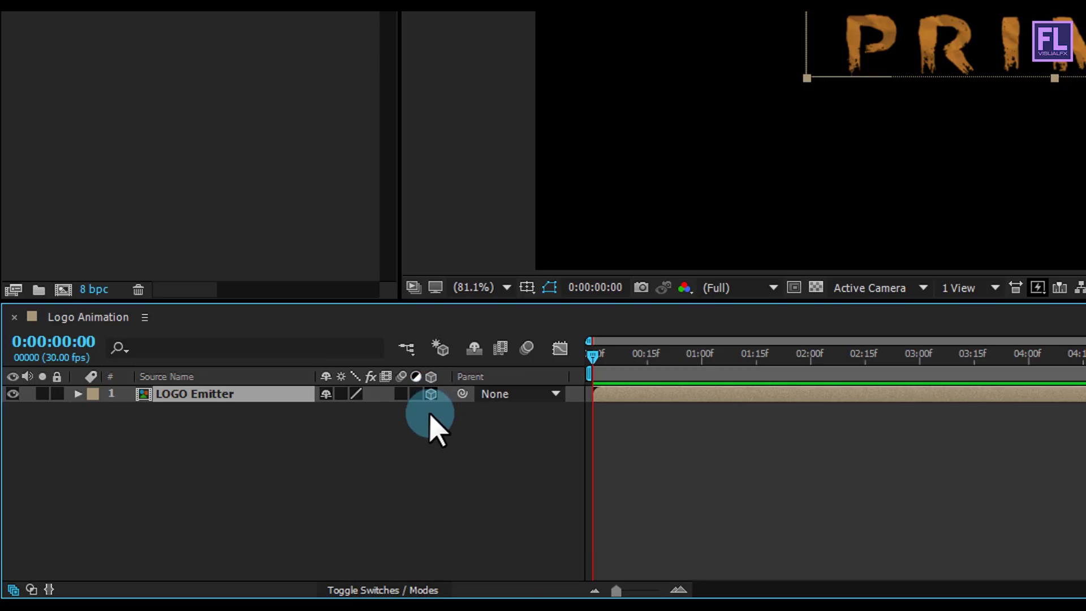
In the LOGO Emitter composition, draw a thin rectangular mask on the LOGO layer just below the logo, slightly wider than the frame.
double_click(198, 395)
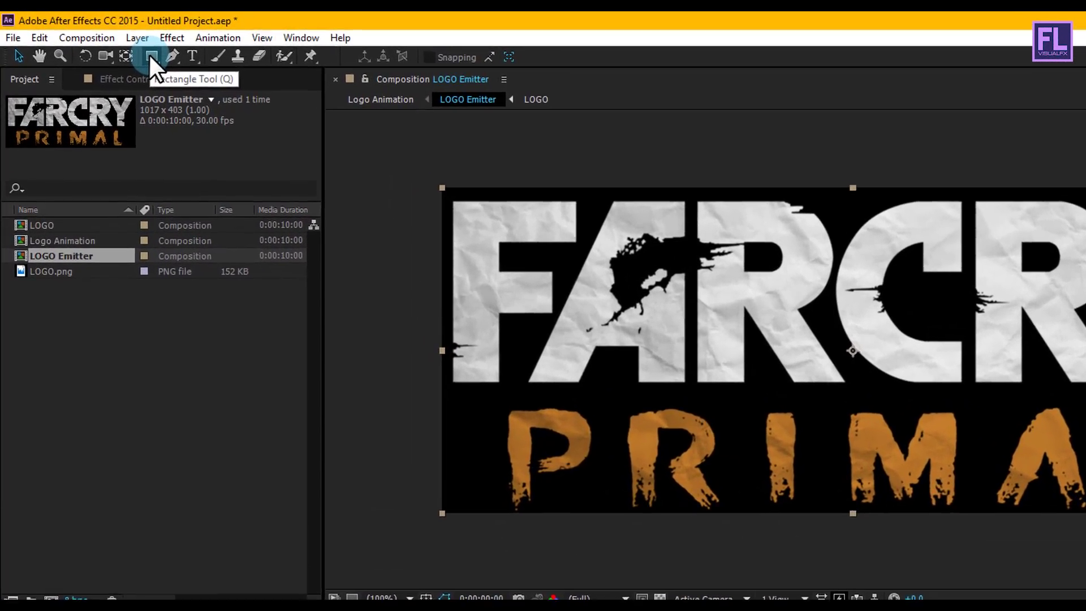
click(111, 44)
scroll(685, 315, down, 2)
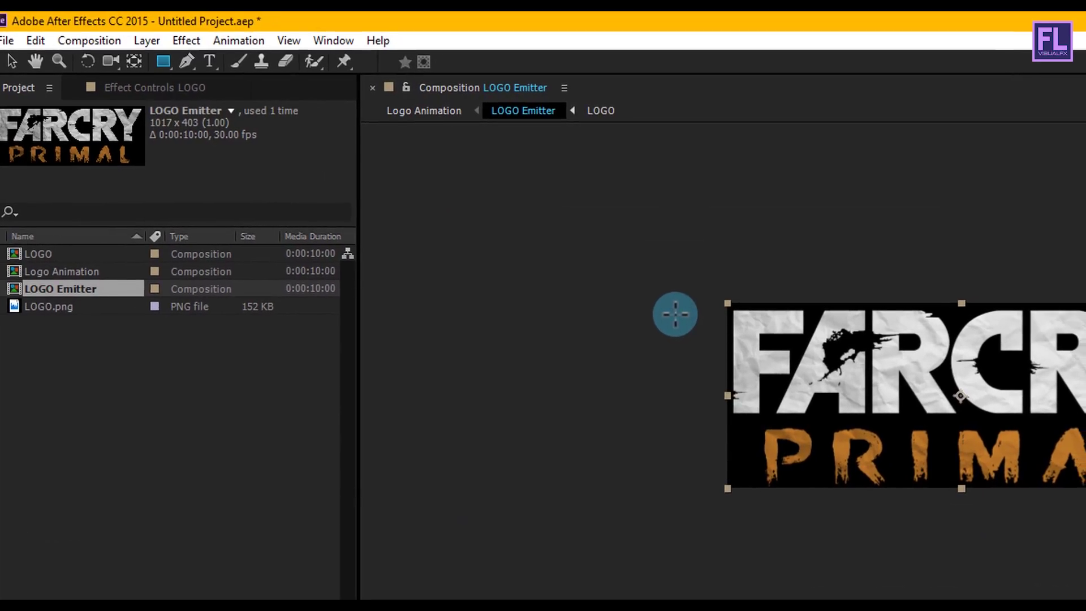
drag(659, 516, 1084, 547)
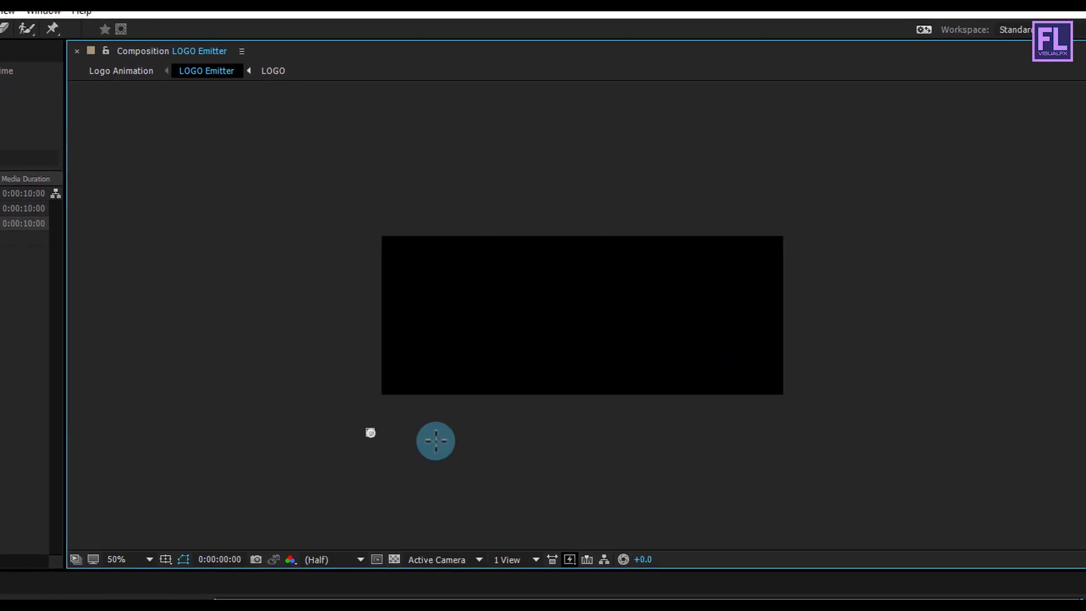
drag(750, 457, 763, 459)
drag(761, 409, 760, 409)
Set a Mask Path keyframe for Mask 1 at 0:00:00:20.
drag(345, 461, 407, 447)
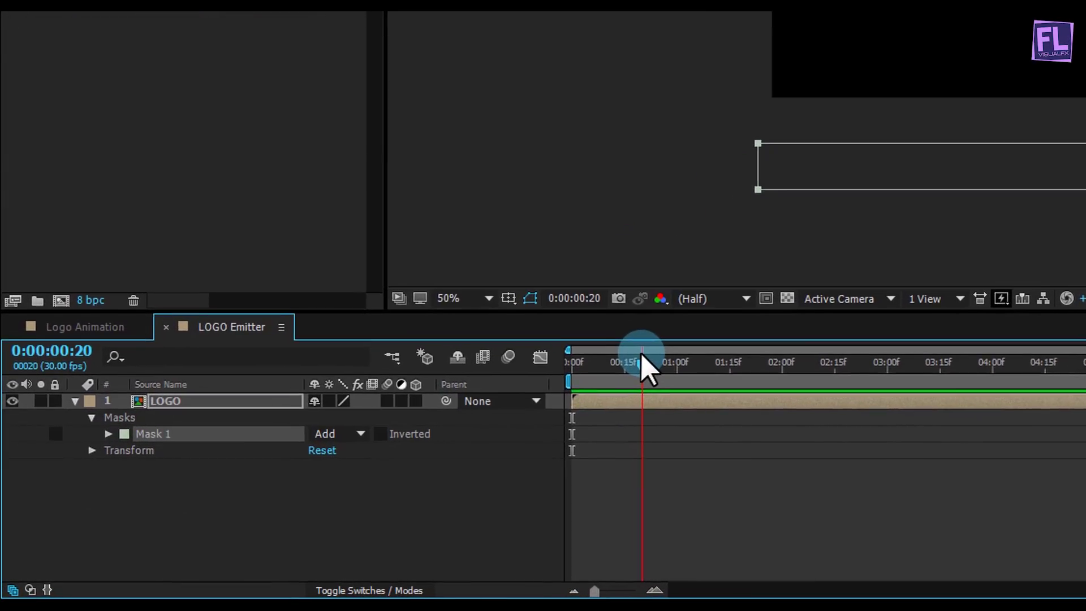
drag(642, 368, 642, 368)
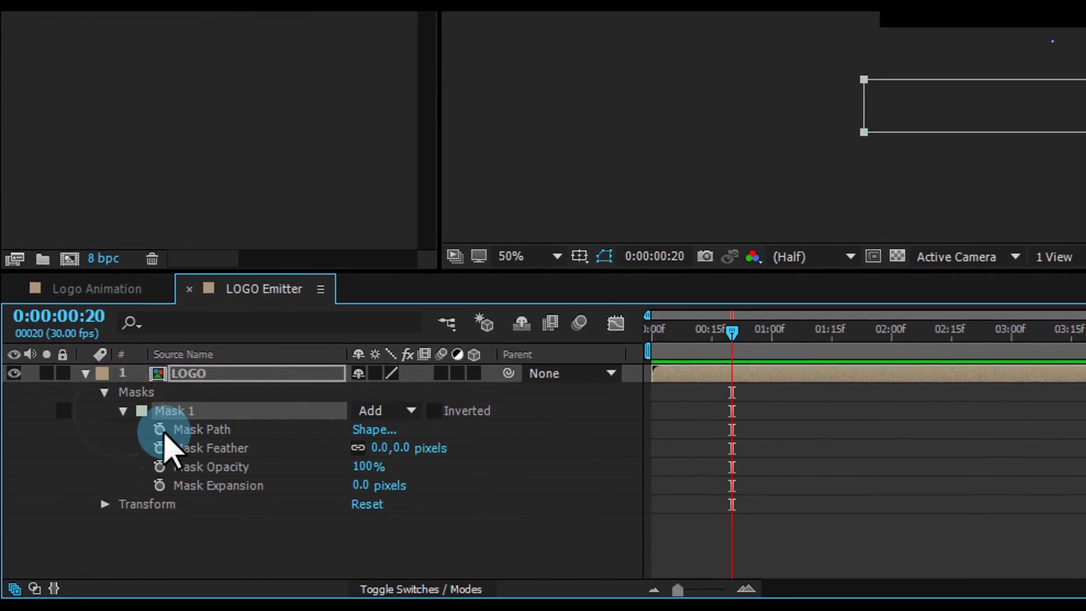
click(160, 428)
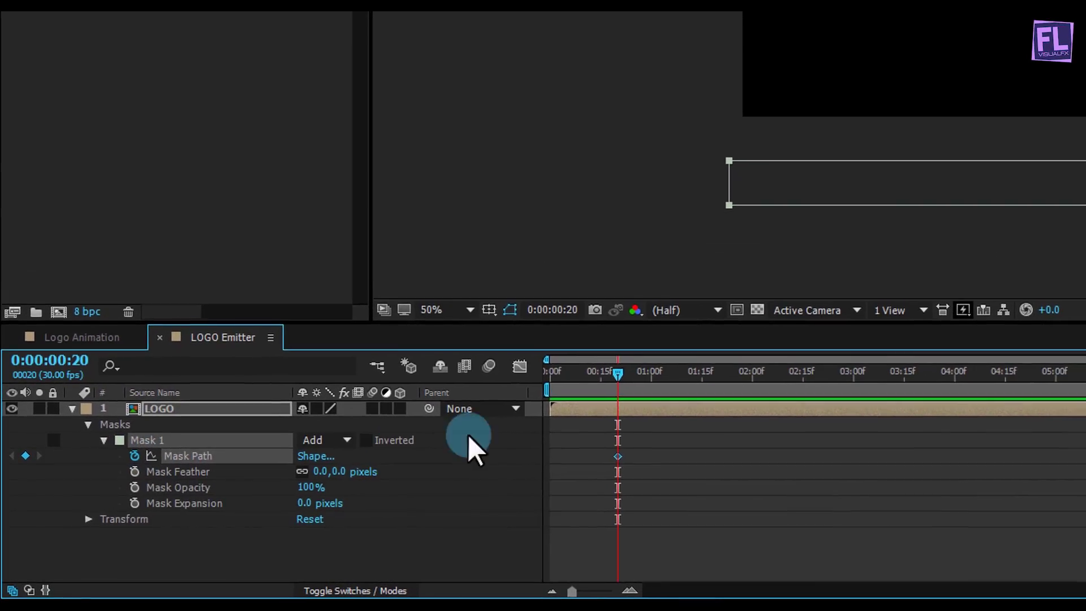
At 0:00:05:16, move the whole mask rectangle straight up until it sits clear above the logo frame.
drag(661, 357, 1035, 358)
drag(797, 414, 905, 414)
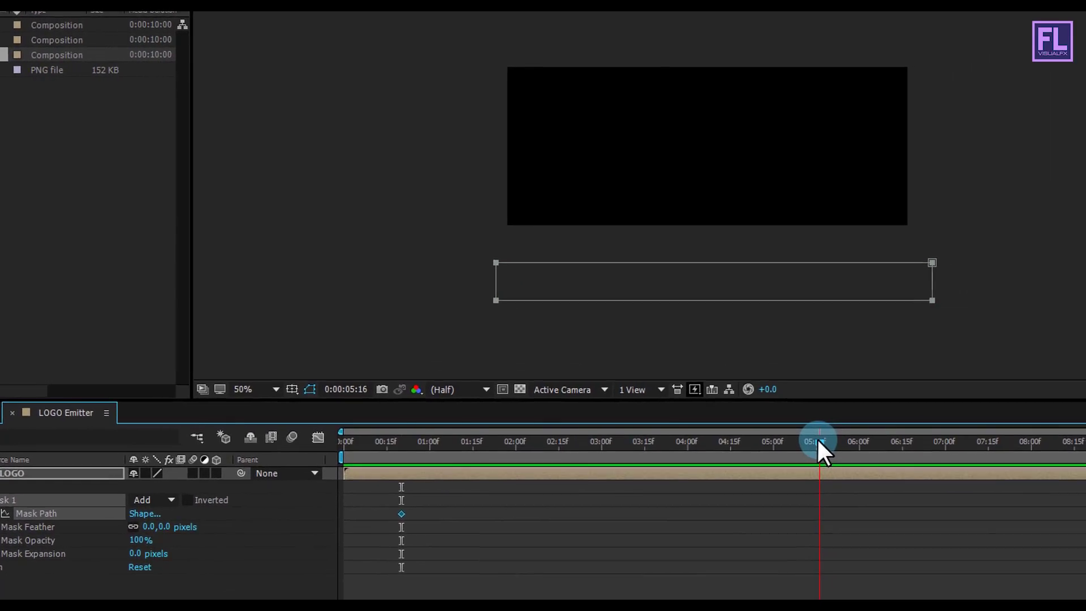
key(v)
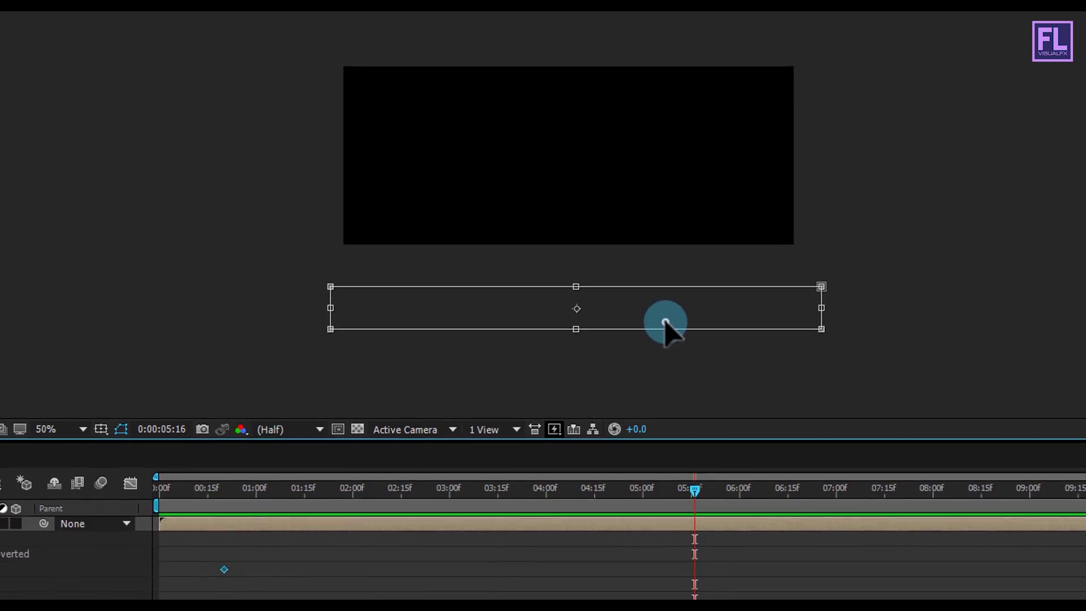
drag(665, 322, 652, 66)
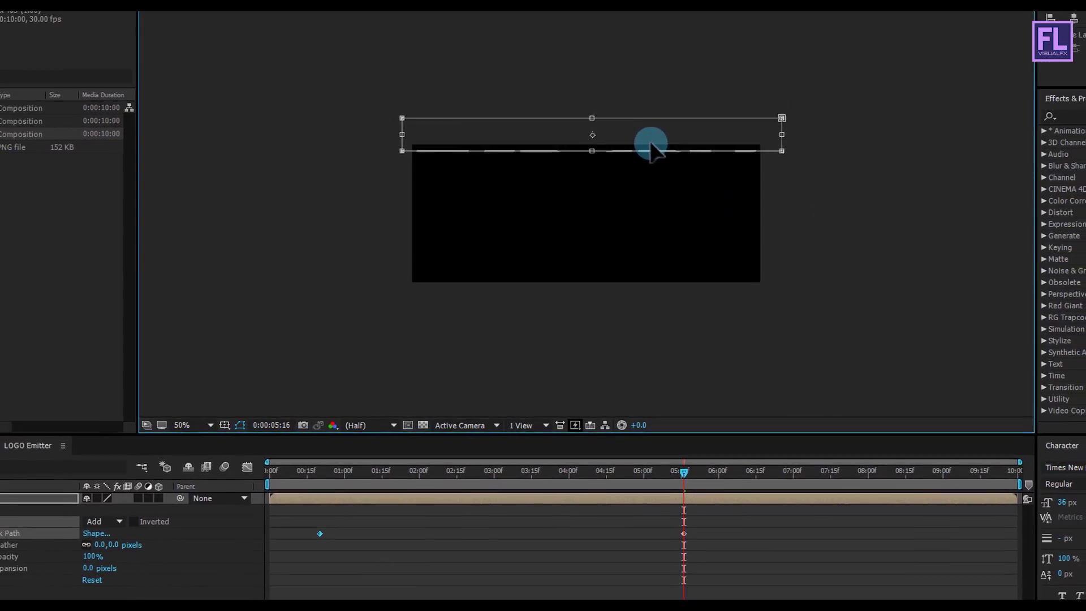
drag(650, 148, 650, 160)
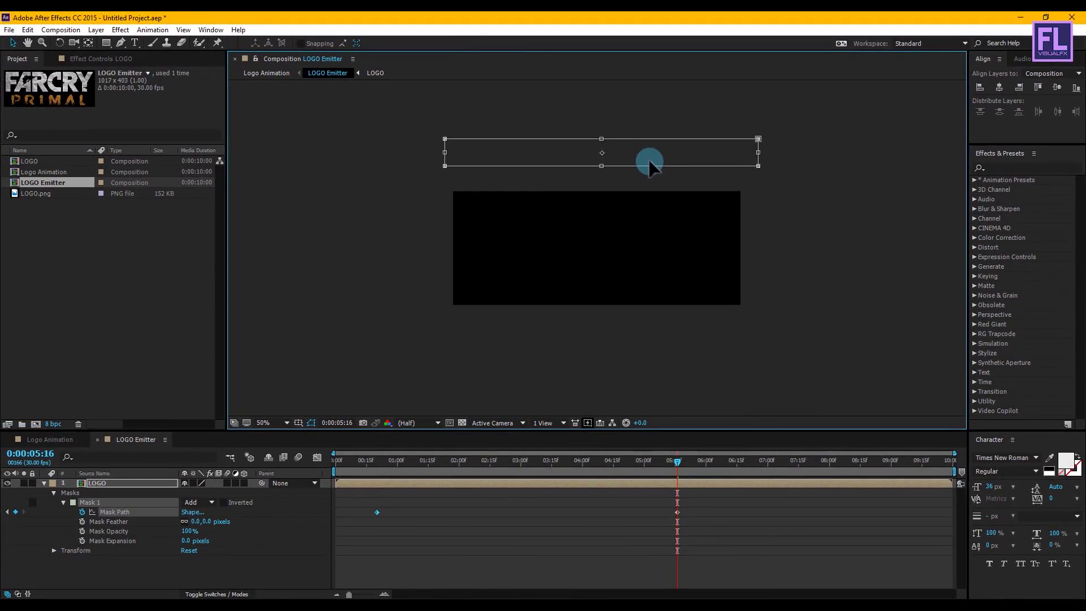
Scrub through the timeline to check how the mask sweeps upward across the logo.
drag(670, 461, 392, 461)
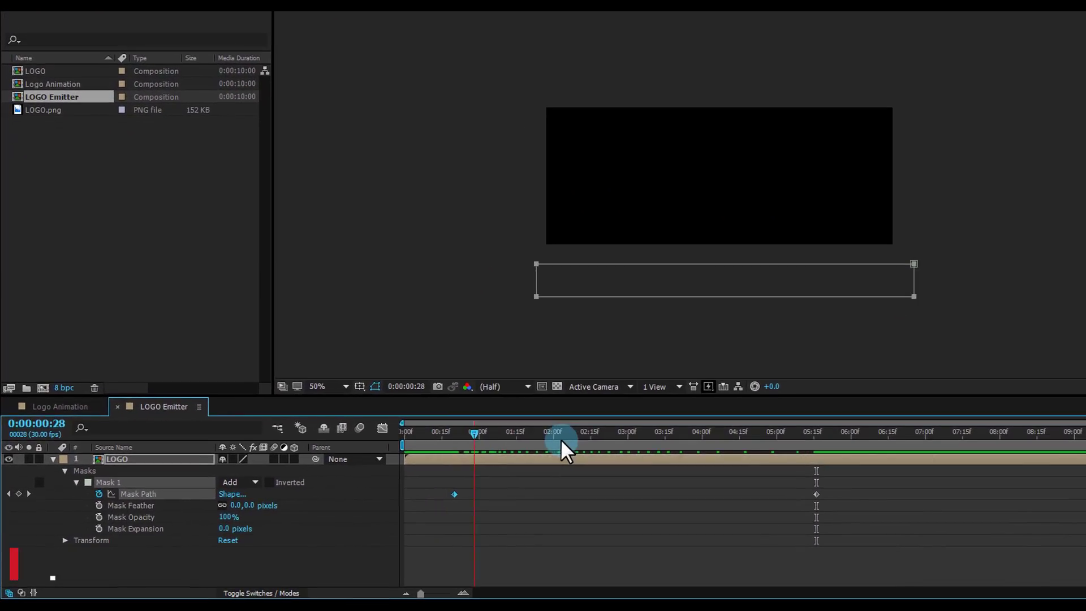
mouse_move(561, 441)
mouse_down()
mouse_move(551, 451)
mouse_move(799, 451)
mouse_move(564, 451)
mouse_up()
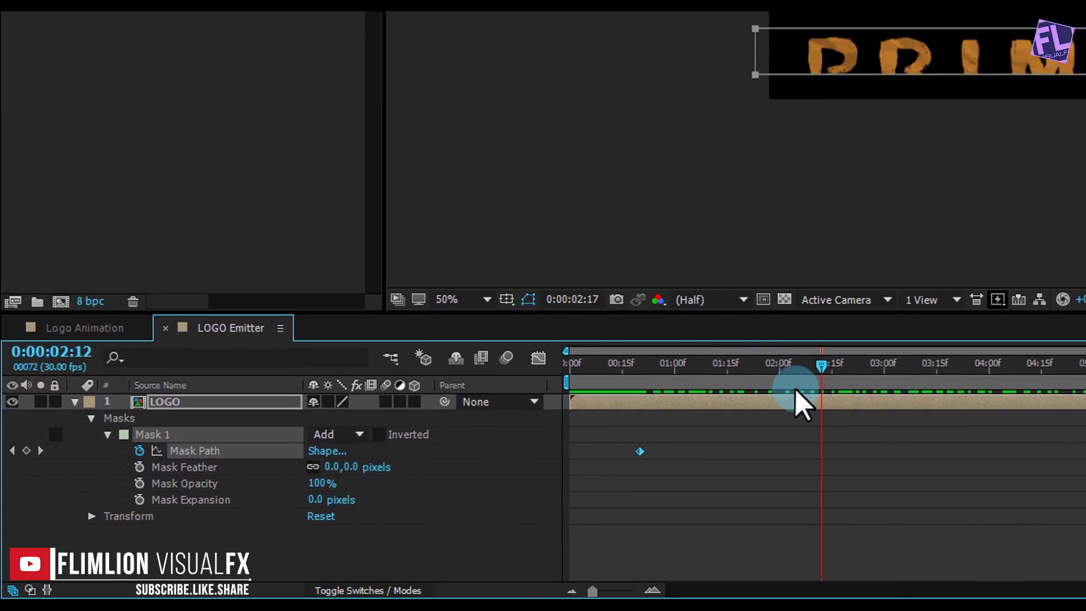
drag(796, 391, 901, 380)
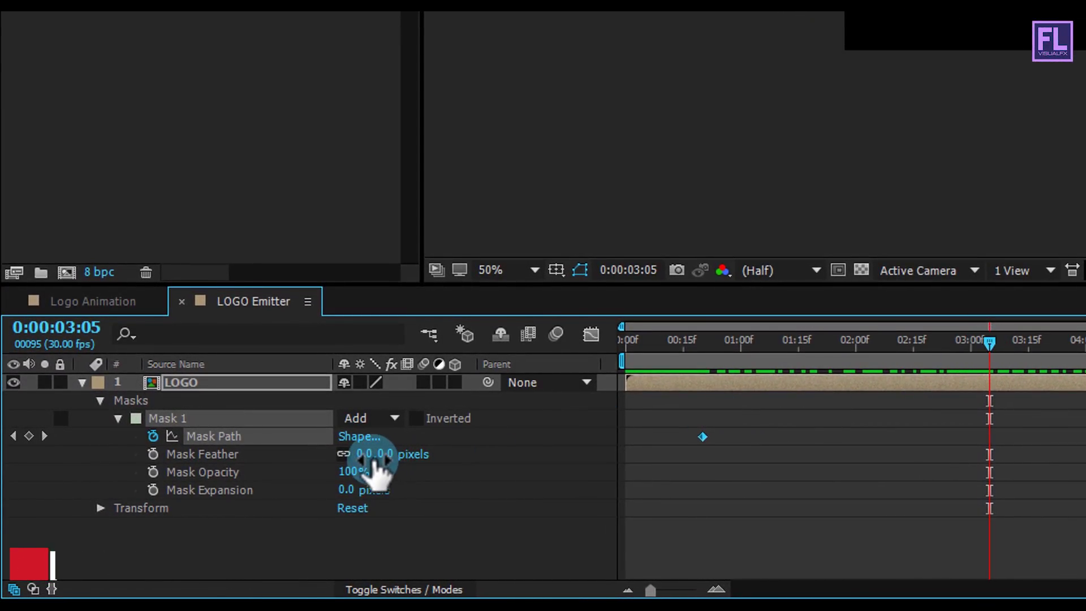
Set Mask 1's feather to 70 pixels and scrub the timeline to check the softened sweep across the logo.
click(375, 455)
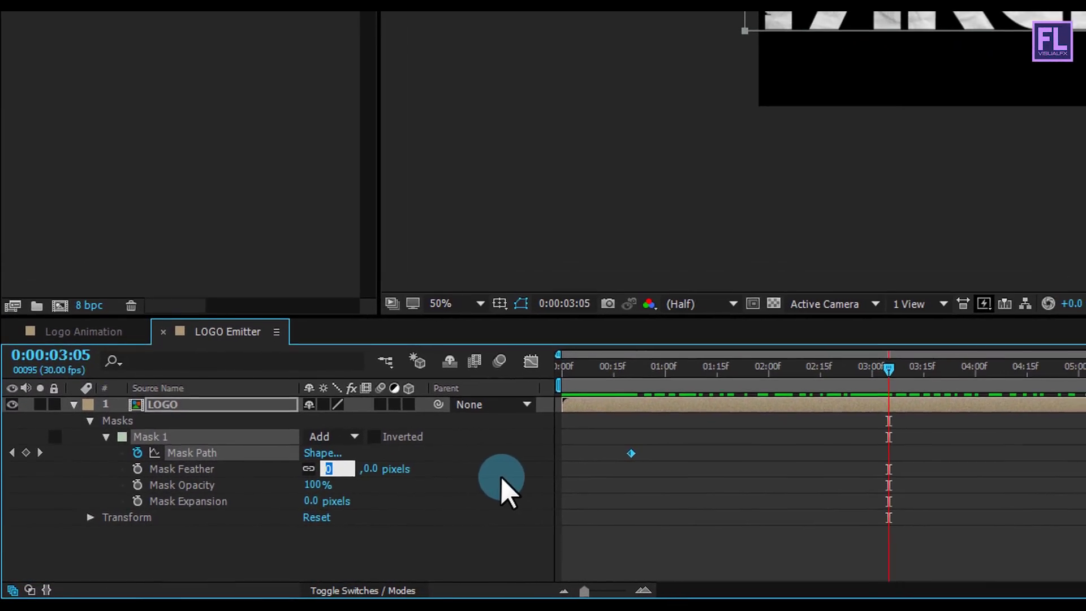
text(70)
key(Return)
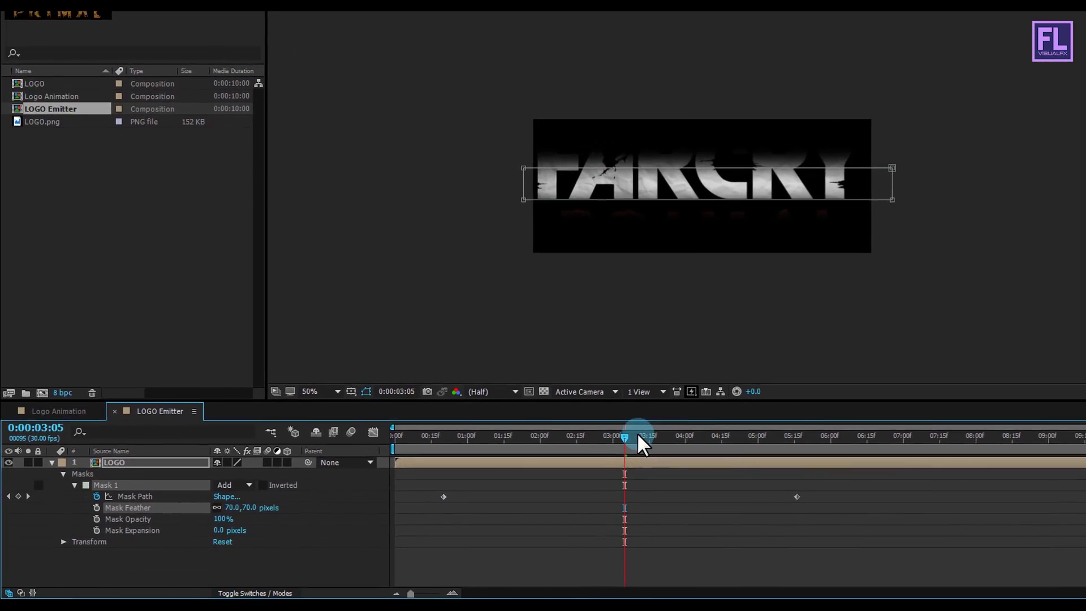
drag(641, 444, 593, 467)
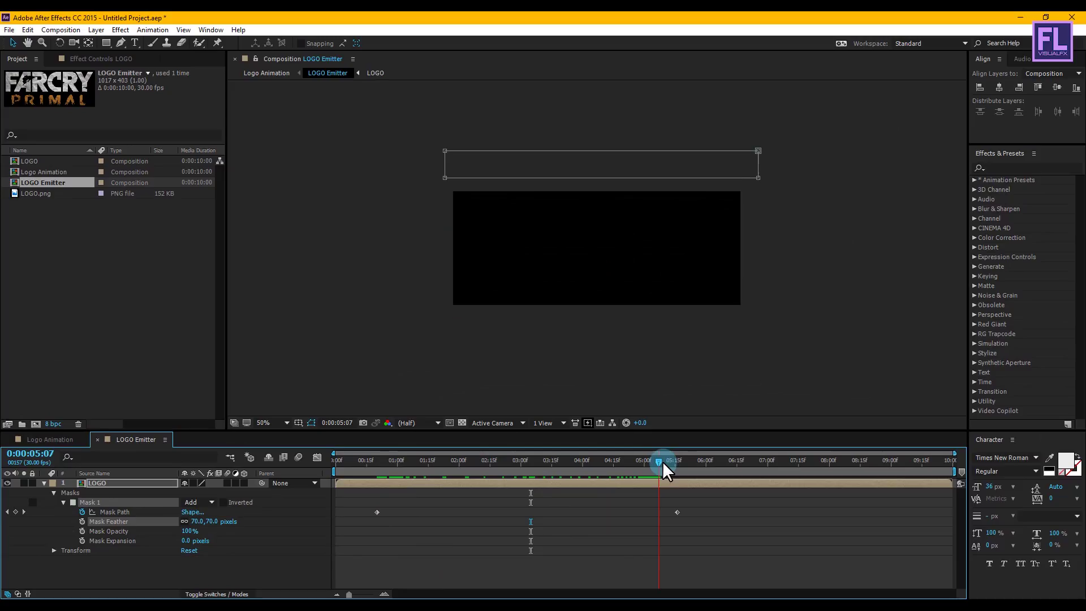
drag(664, 468, 673, 469)
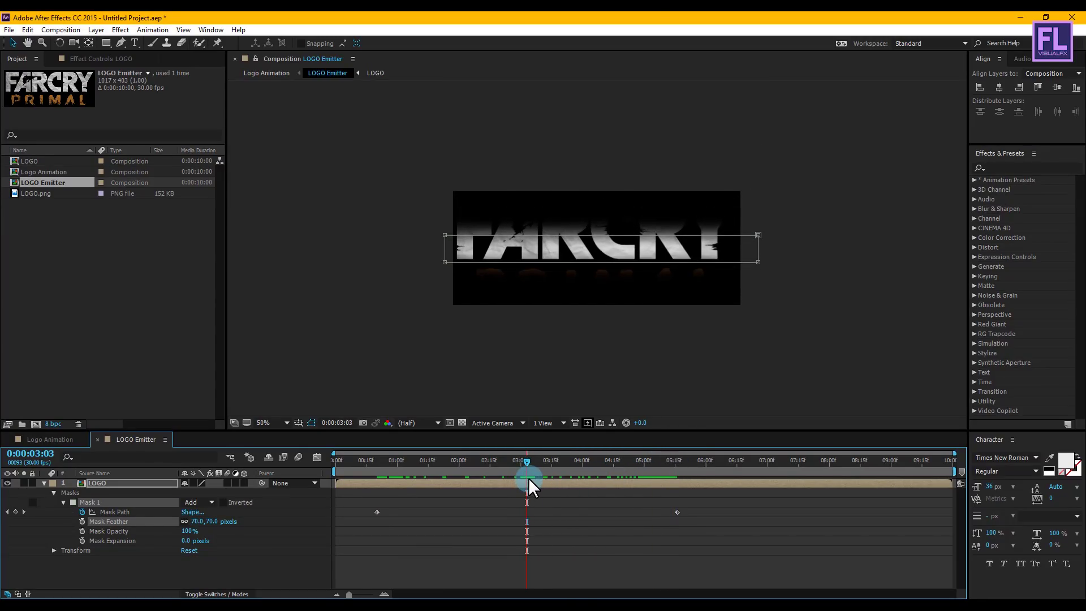
Collapse the LOGO layer's properties and switch to the Logo Animation composition.
click(45, 483)
click(147, 522)
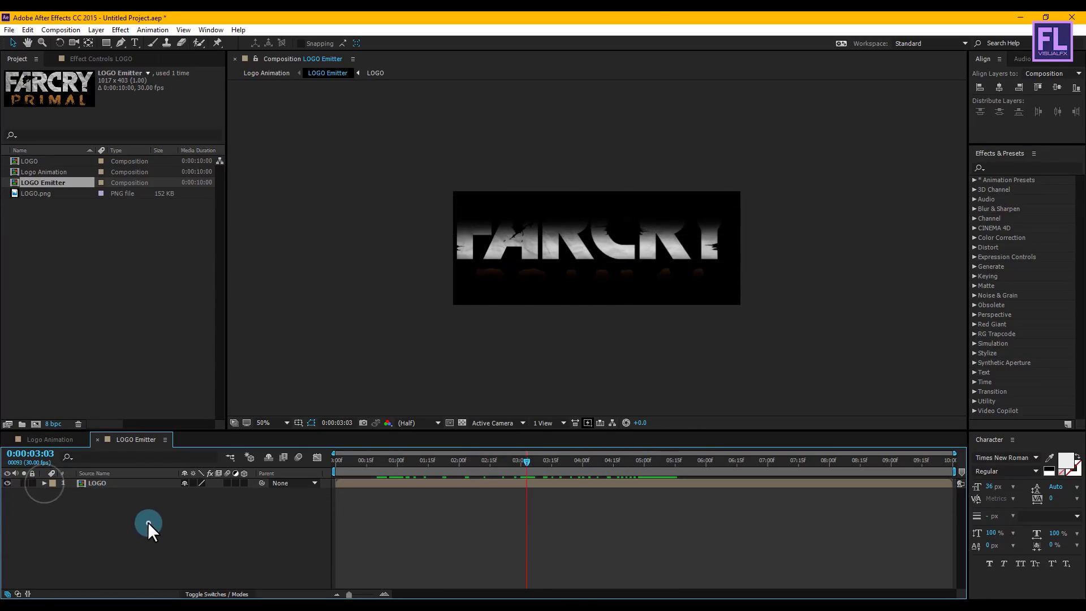
click(56, 439)
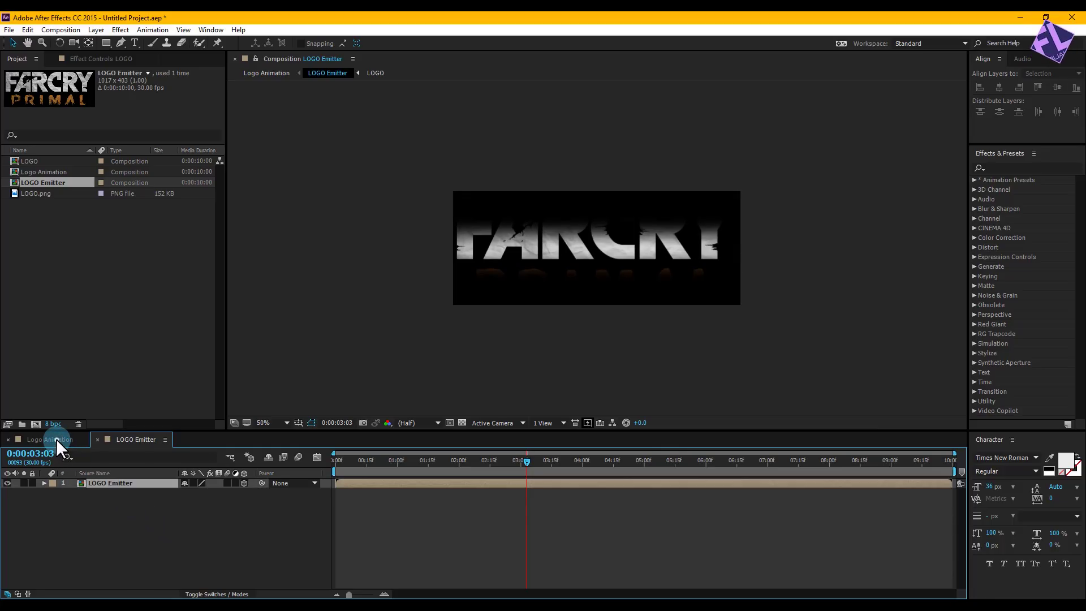
click(139, 513)
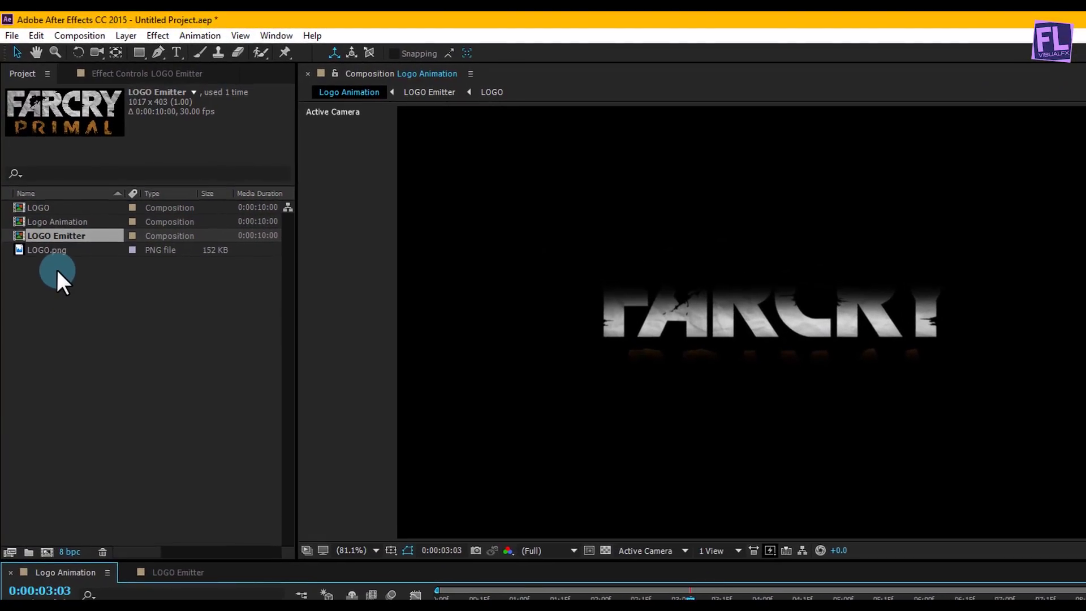
Add the LOGO composition from the project to Logo Animation as a layer beneath LOGO Emitter.
click(42, 177)
drag(55, 233, 148, 539)
drag(155, 499, 170, 464)
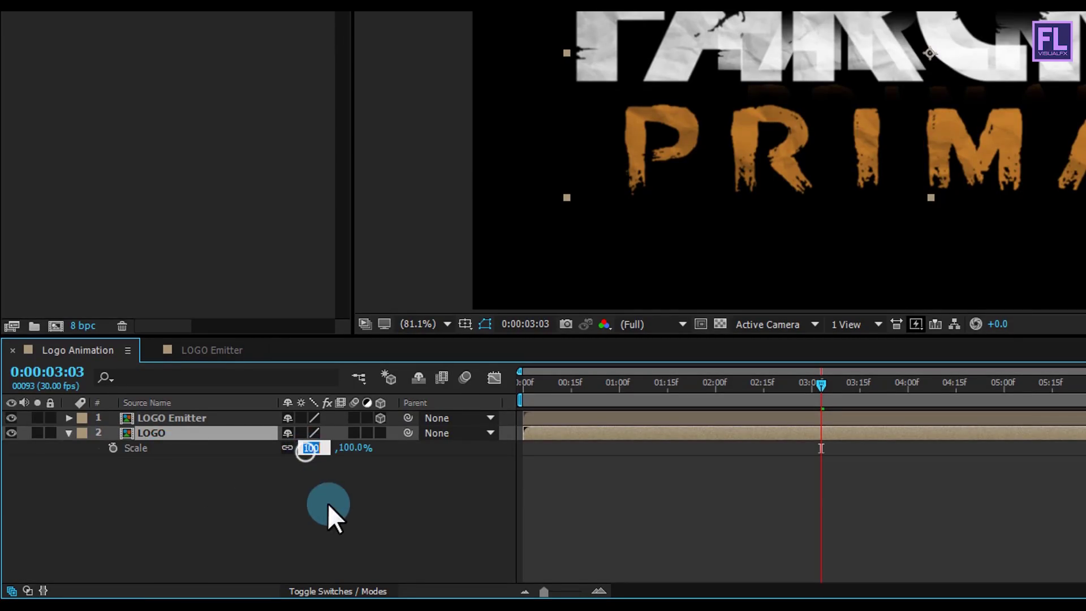
Scale the LOGO layer to 60% and collapse its properties.
text(60)
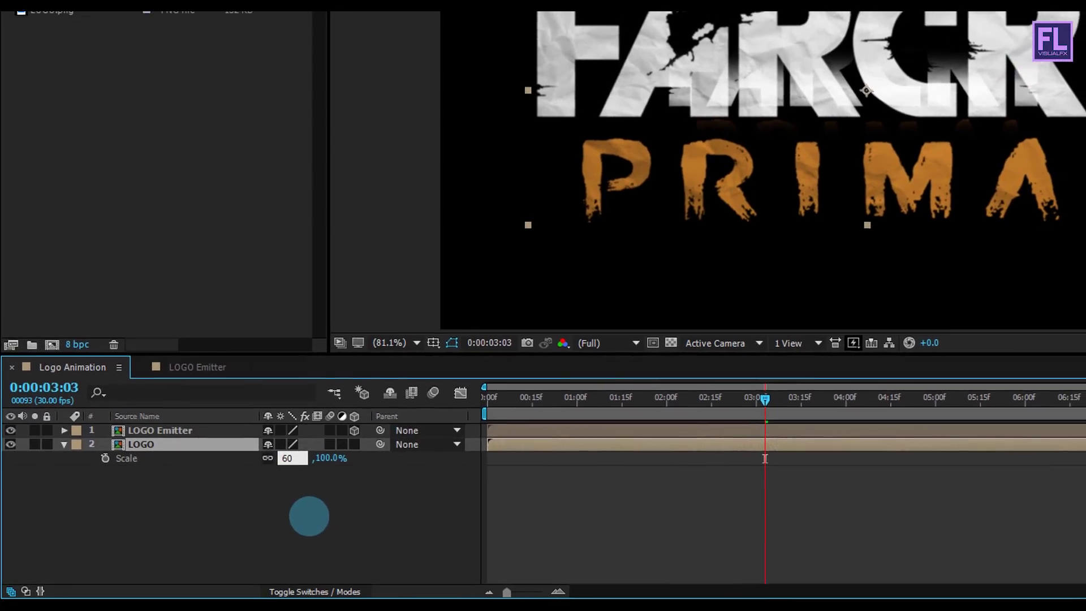
key(Return)
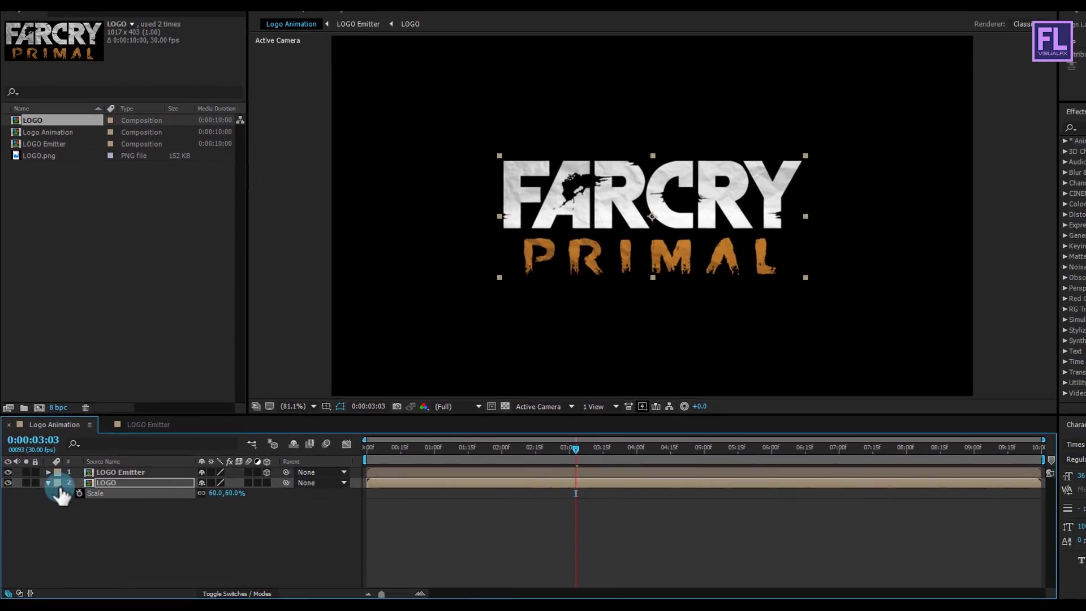
click(48, 483)
Apply the Linear Wipe transition effect to the LOGO layer.
click(110, 484)
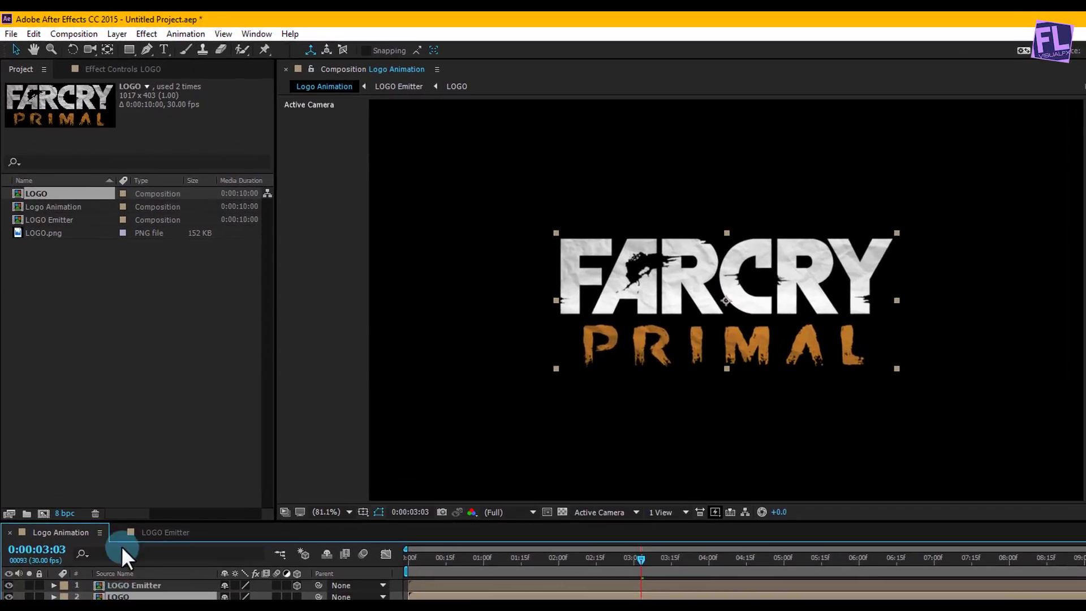
click(111, 108)
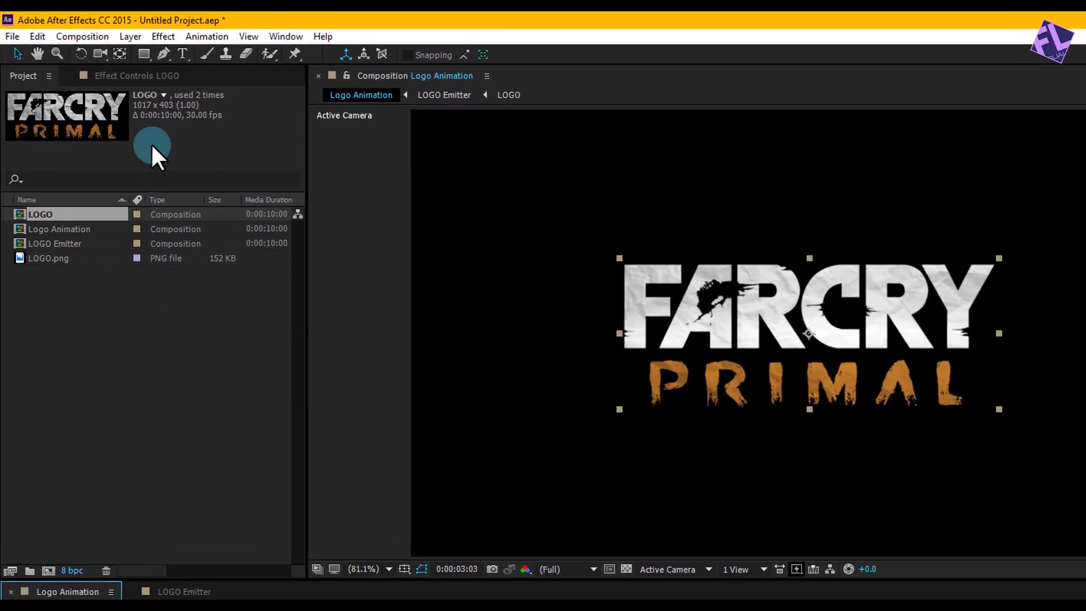
click(163, 36)
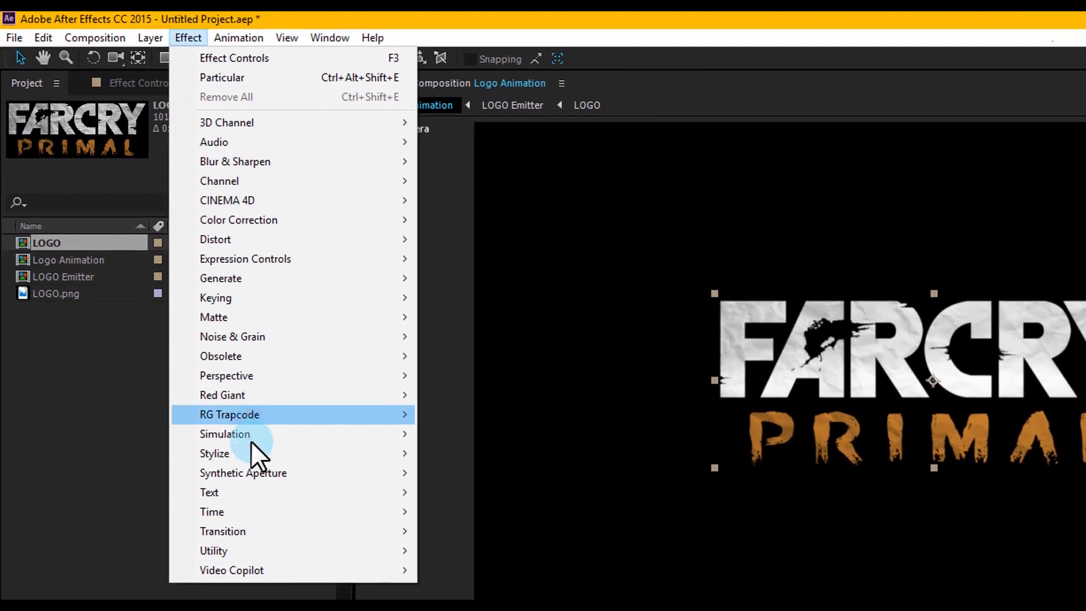
mouse_move(248, 532)
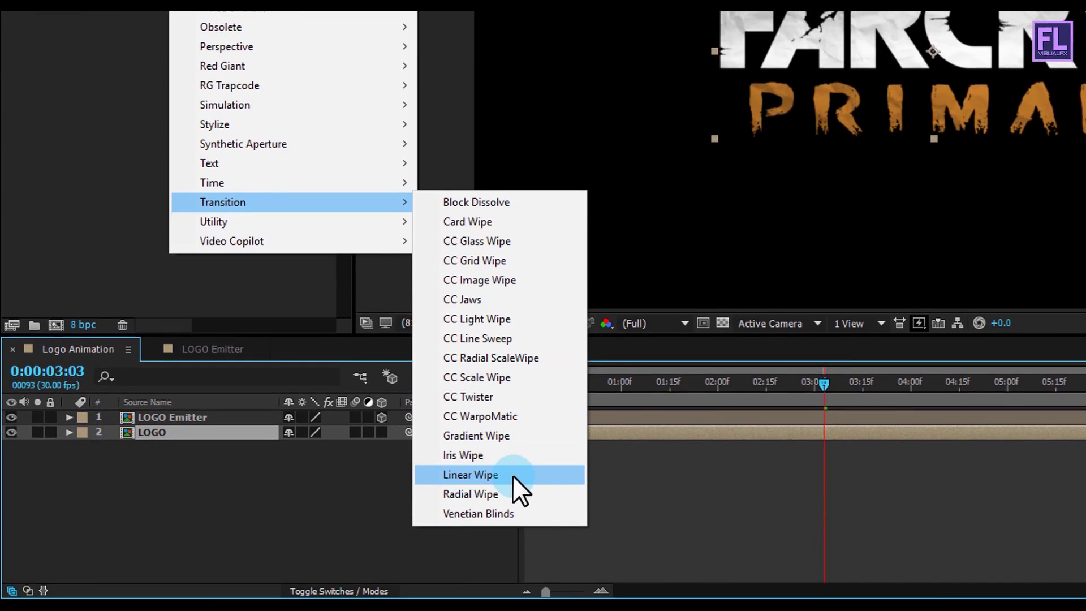
click(513, 475)
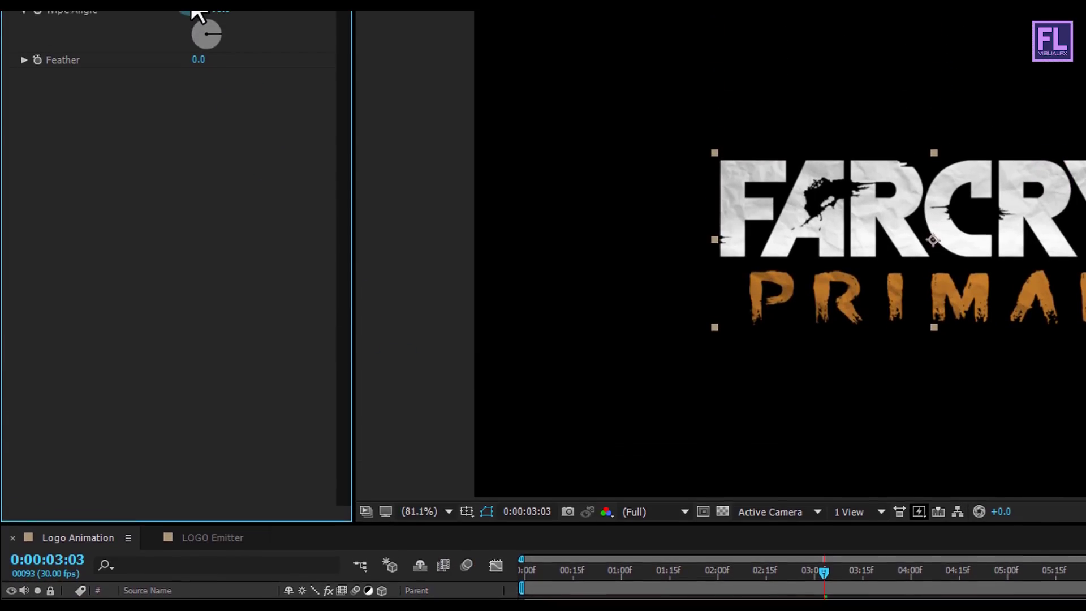
Set the Linear Wipe's Transition Completion to 100% and its Wipe Angle to 180°.
drag(194, 68, 311, 136)
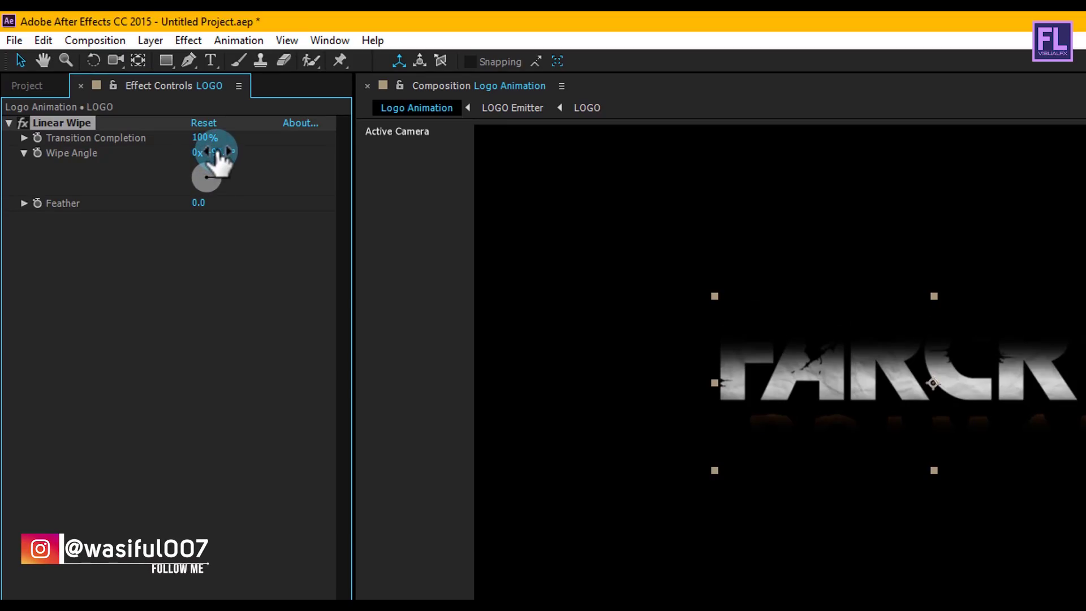
text(180)
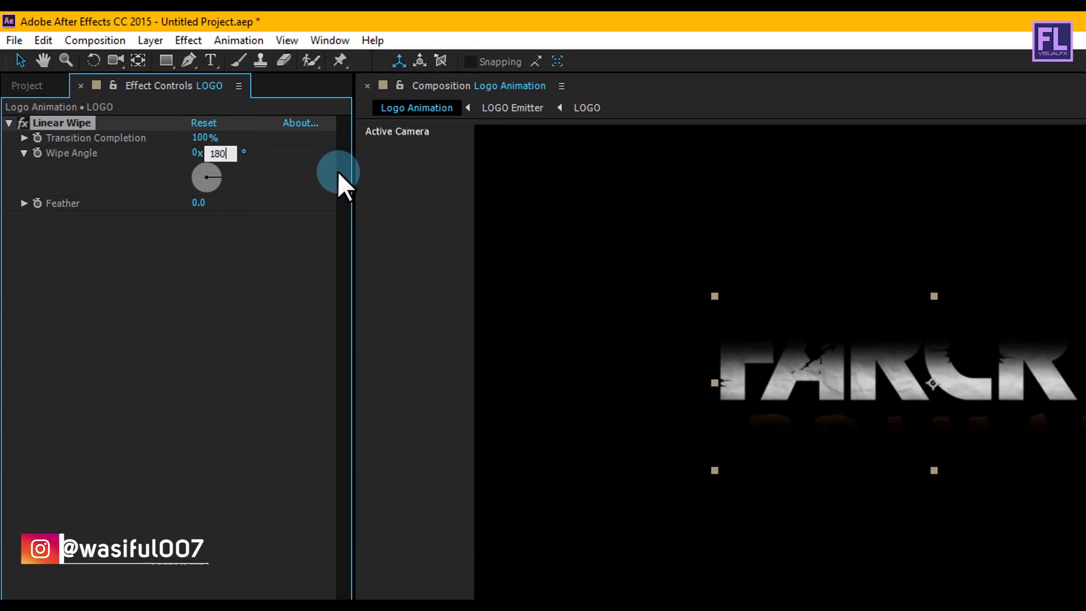
key(Return)
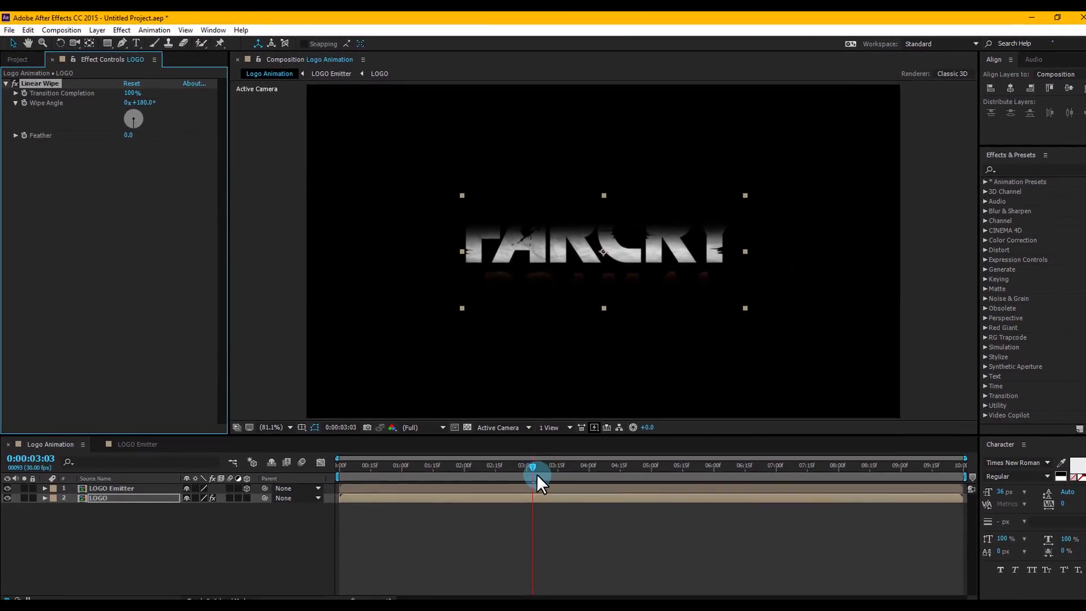
Set a Transition Completion keyframe for the Linear Wipe at 0:00:01:17, where the emitter starts revealing the logo.
click(593, 530)
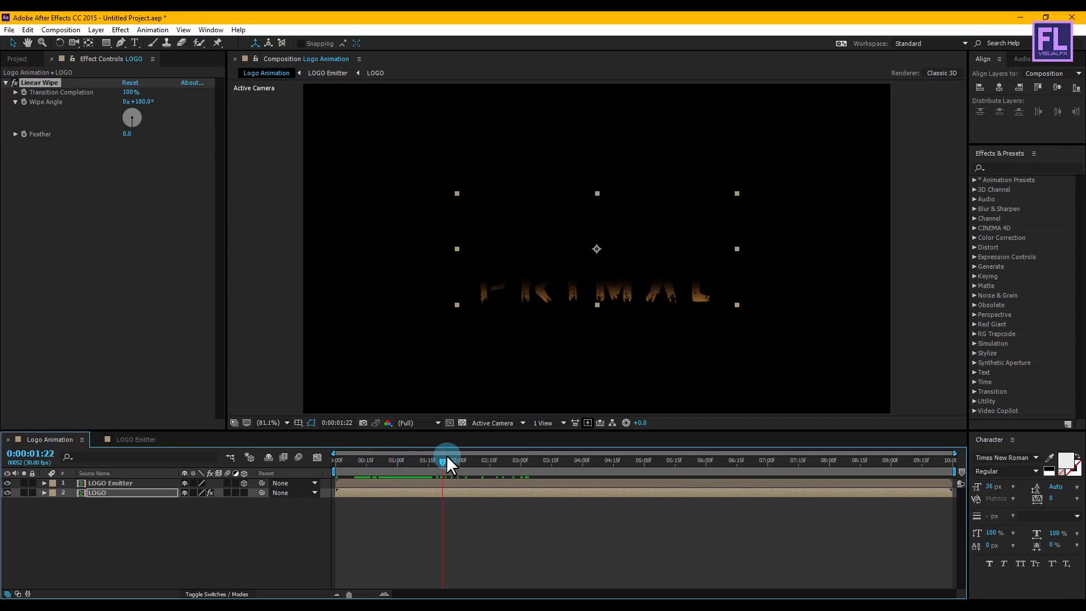
drag(446, 455, 430, 459)
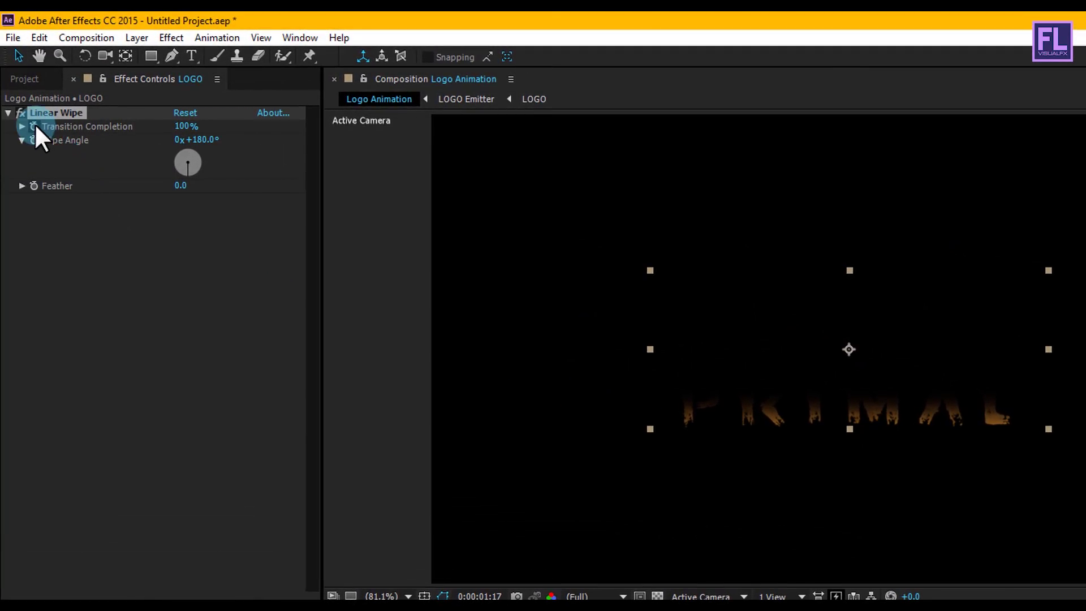
click(34, 125)
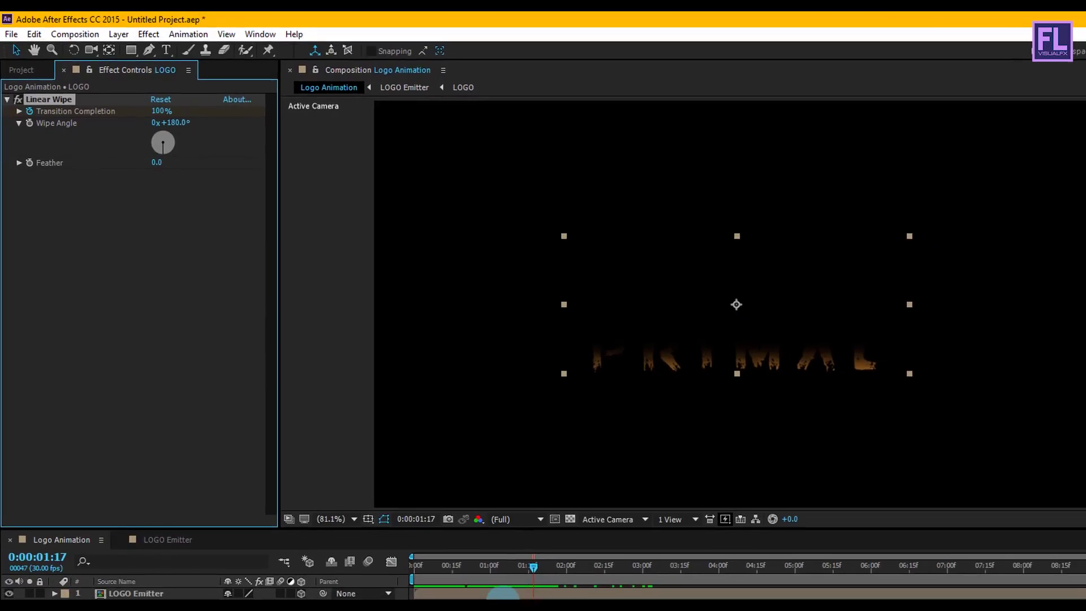
At 0:00:04:25, set the Linear Wipe's Transition Completion to 0%.
drag(534, 566, 861, 582)
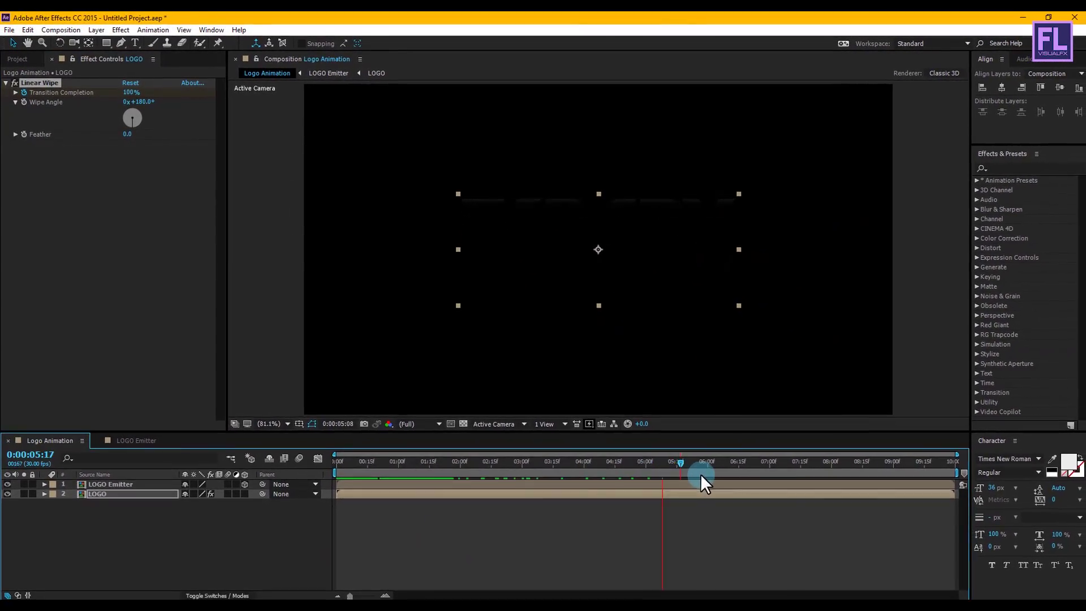
drag(700, 474, 766, 473)
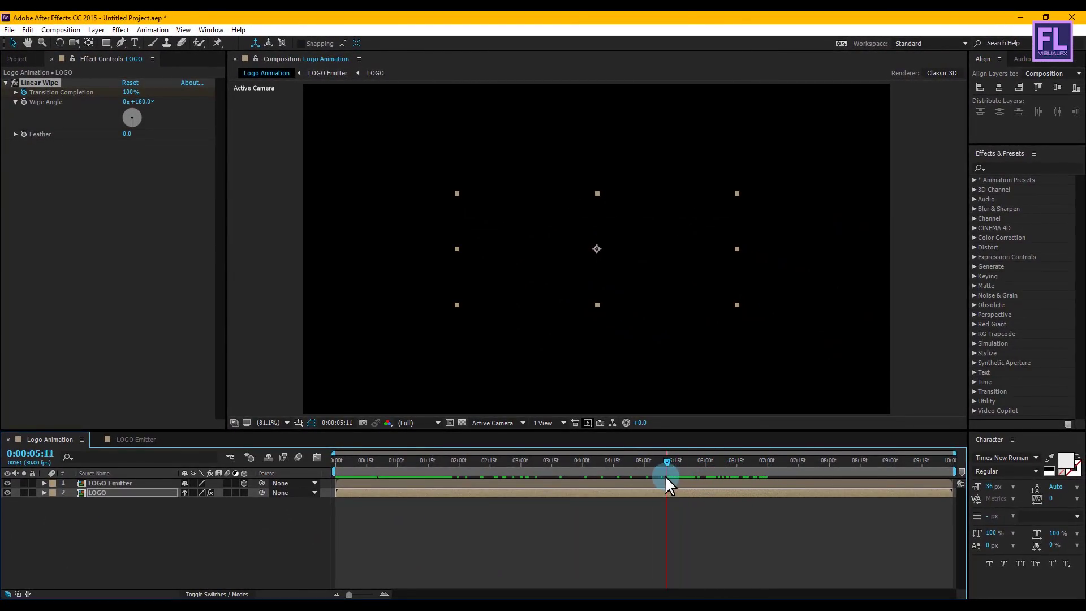
drag(624, 469, 639, 466)
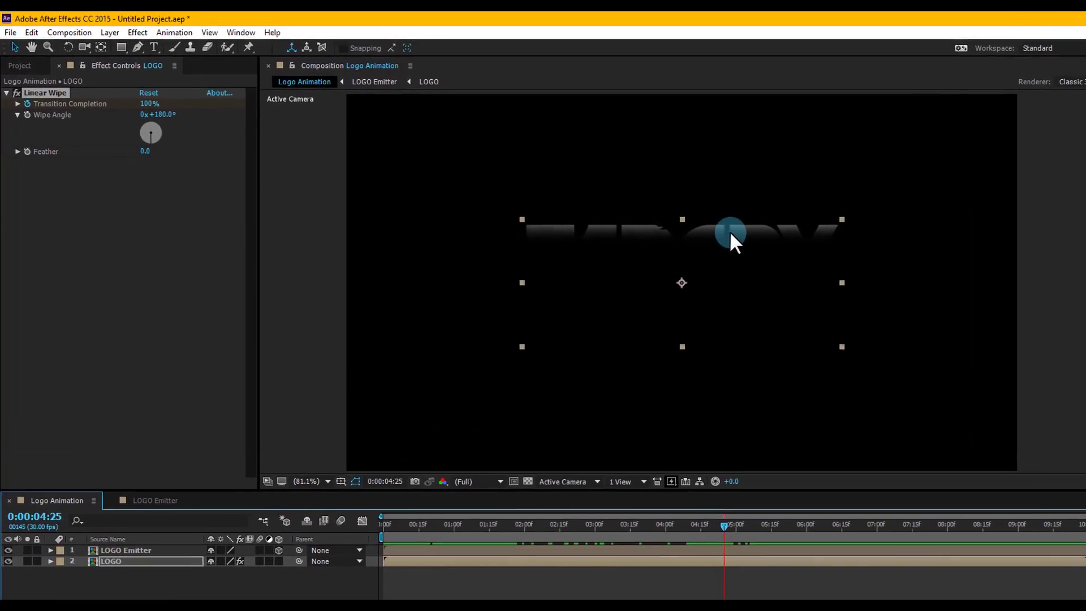
drag(141, 98, 5, 121)
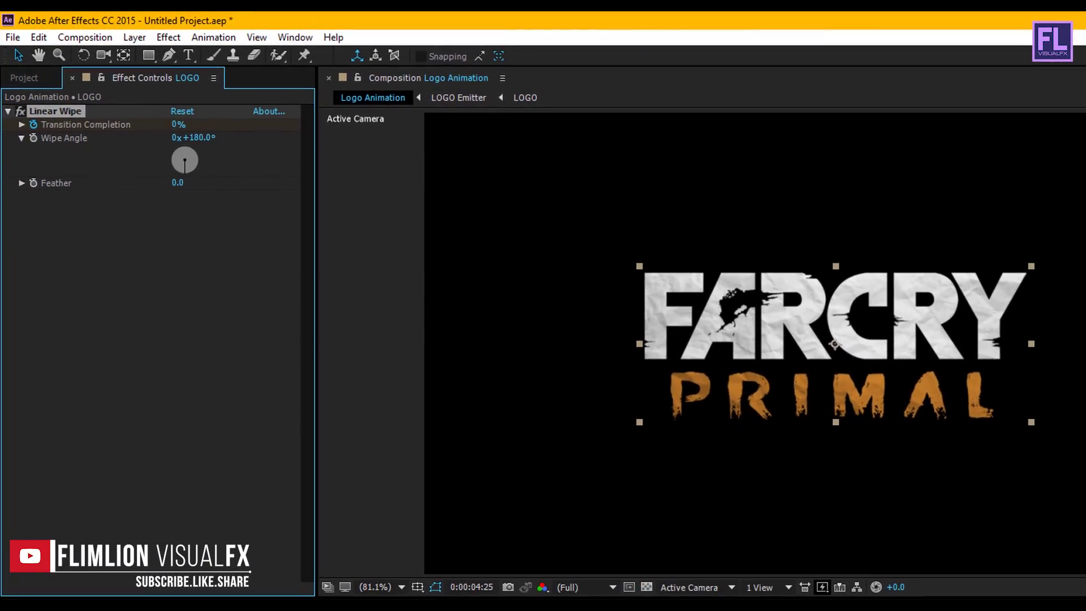
Scrub through the timeline to check how the wipe reveals the logo along with the emitter sweep.
drag(906, 610, 569, 610)
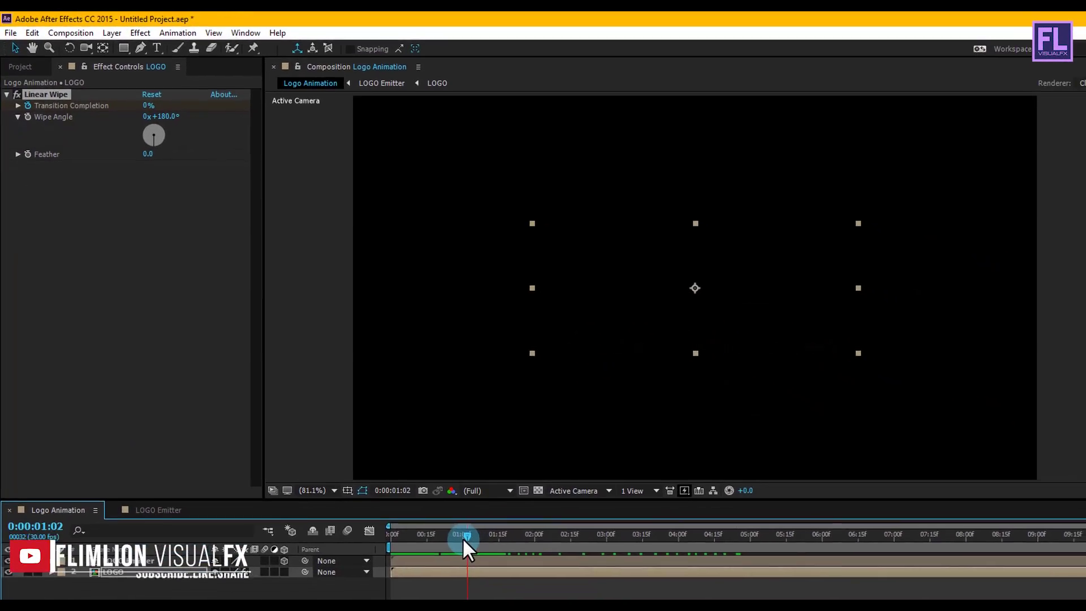
drag(463, 537, 554, 530)
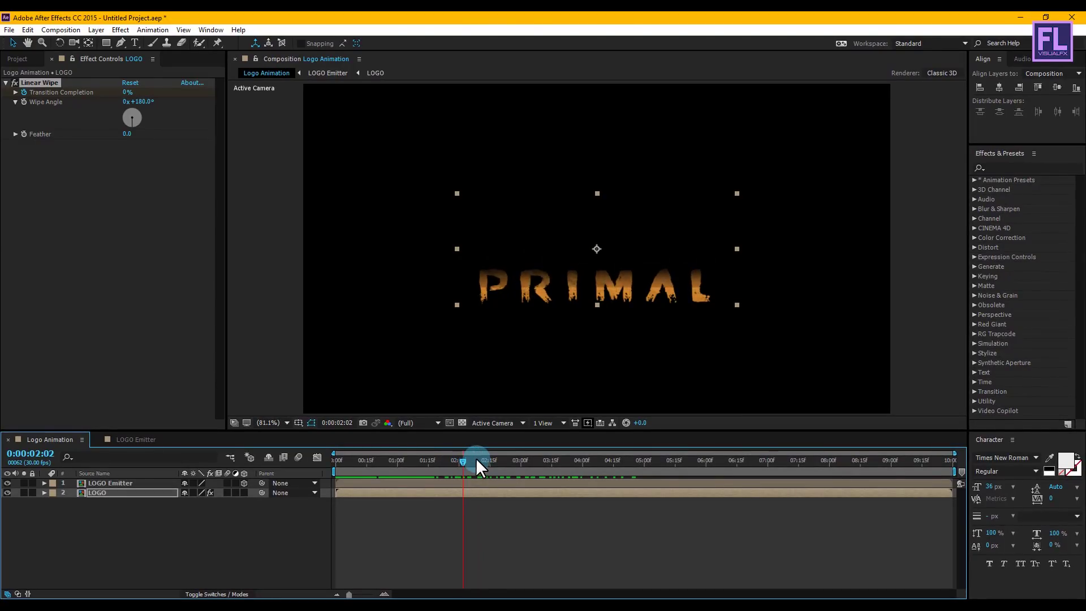
drag(476, 463, 548, 459)
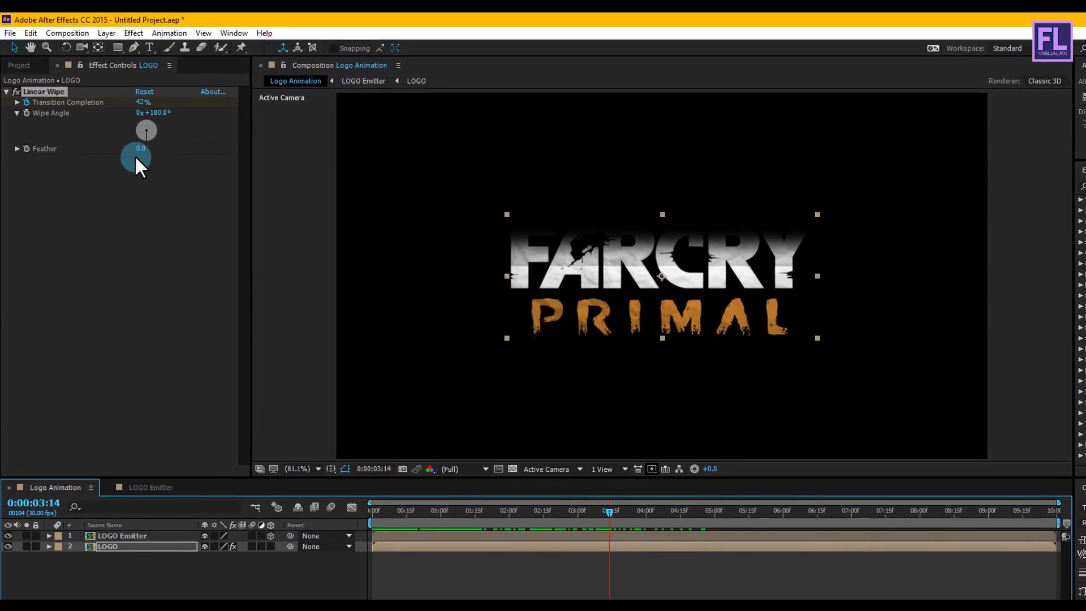
Set the Linear Wipe's Feather to 40 and scrub the timeline to check the softened reveal.
click(136, 143)
text(40)
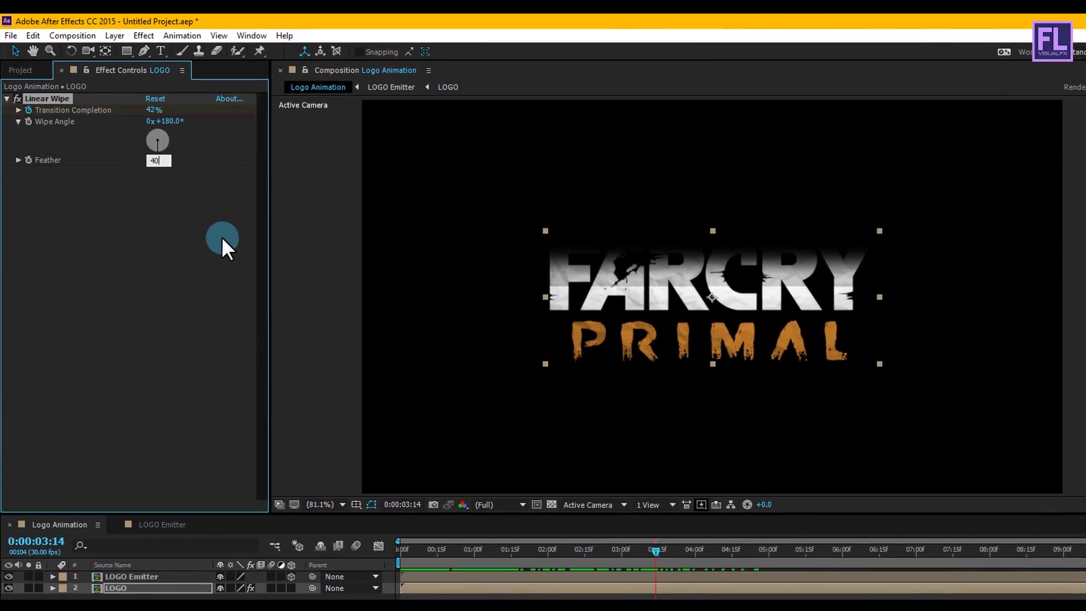
key(Return)
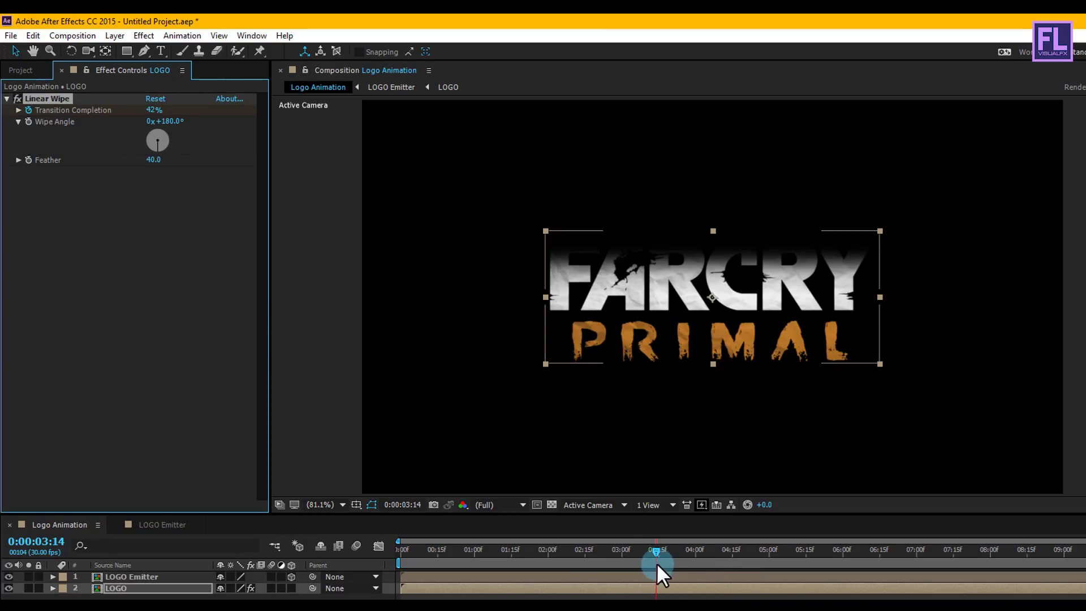
drag(656, 565, 538, 558)
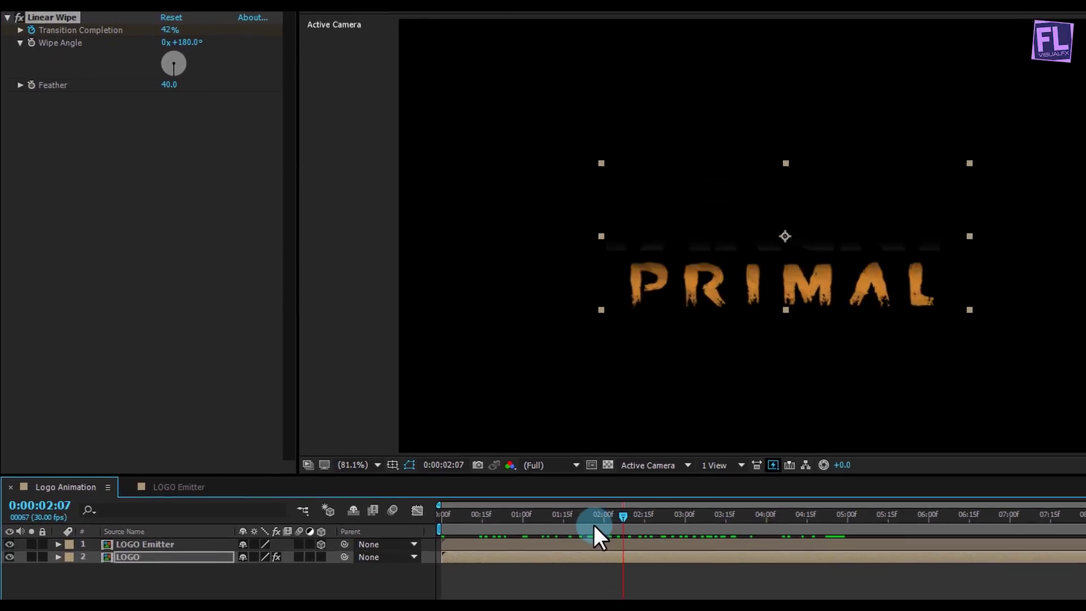
drag(594, 526, 680, 520)
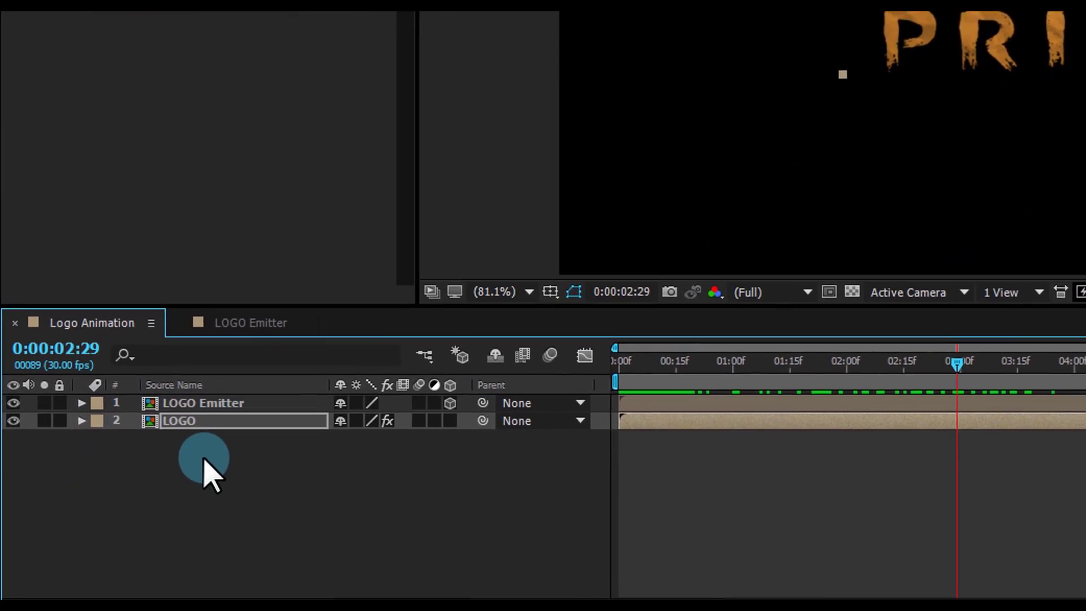
Hide the LOGO Emitter layer in the Logo Animation composition.
click(221, 492)
click(391, 443)
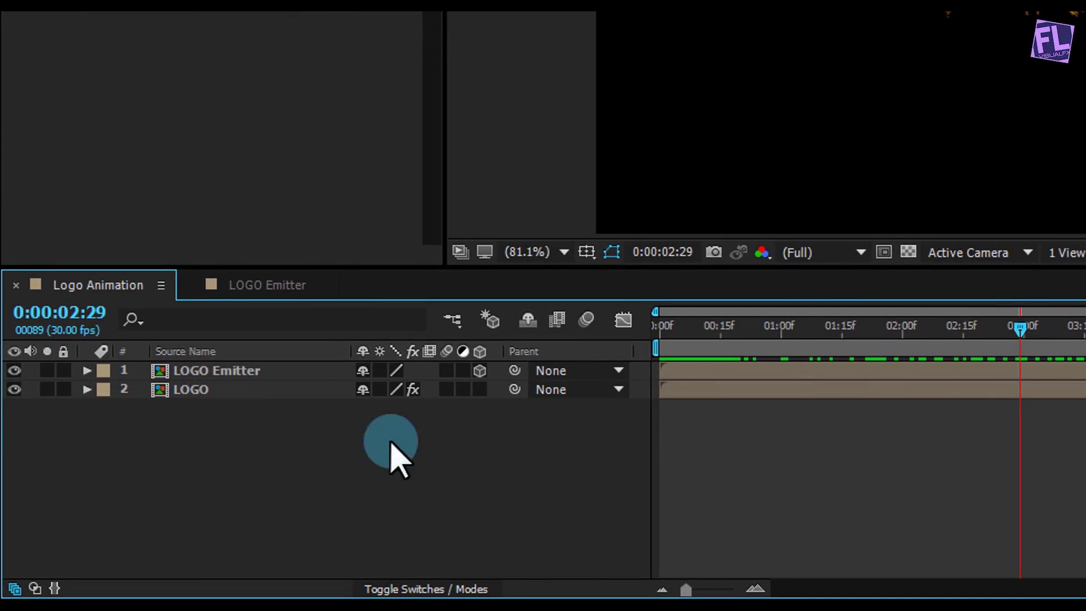
click(215, 372)
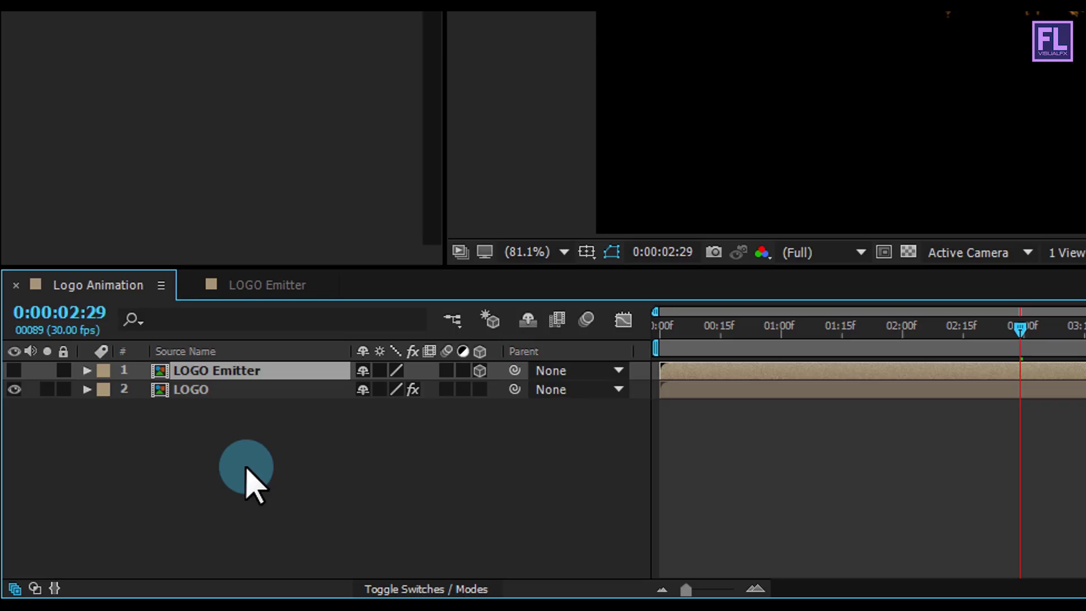
Create a new black solid named Particular at 1280 × 720 px in the Logo Animation composition.
click(247, 472)
right_click(249, 475)
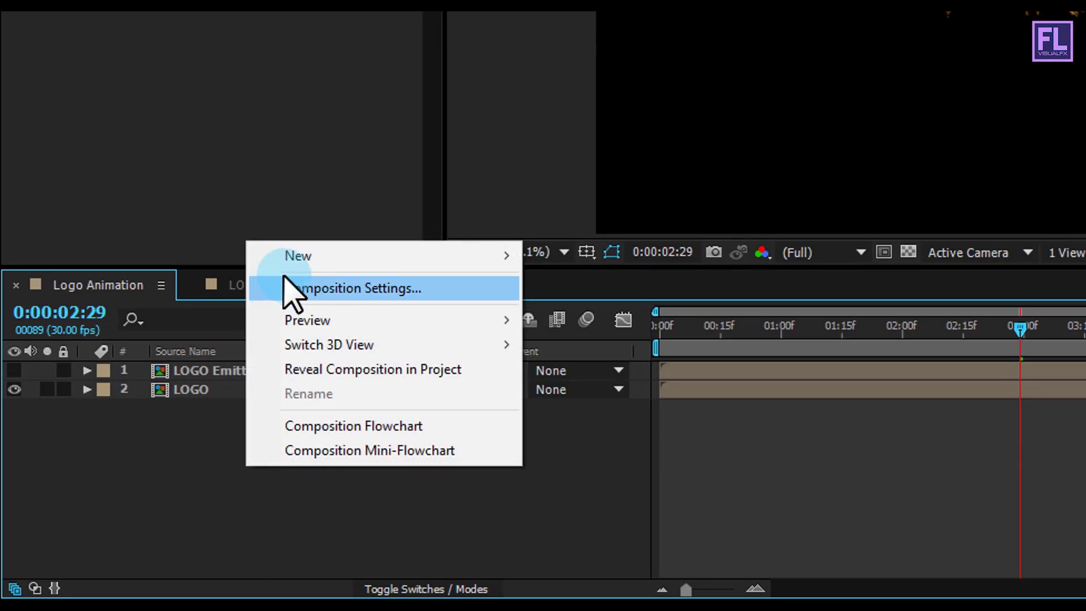
mouse_move(292, 259)
click(589, 314)
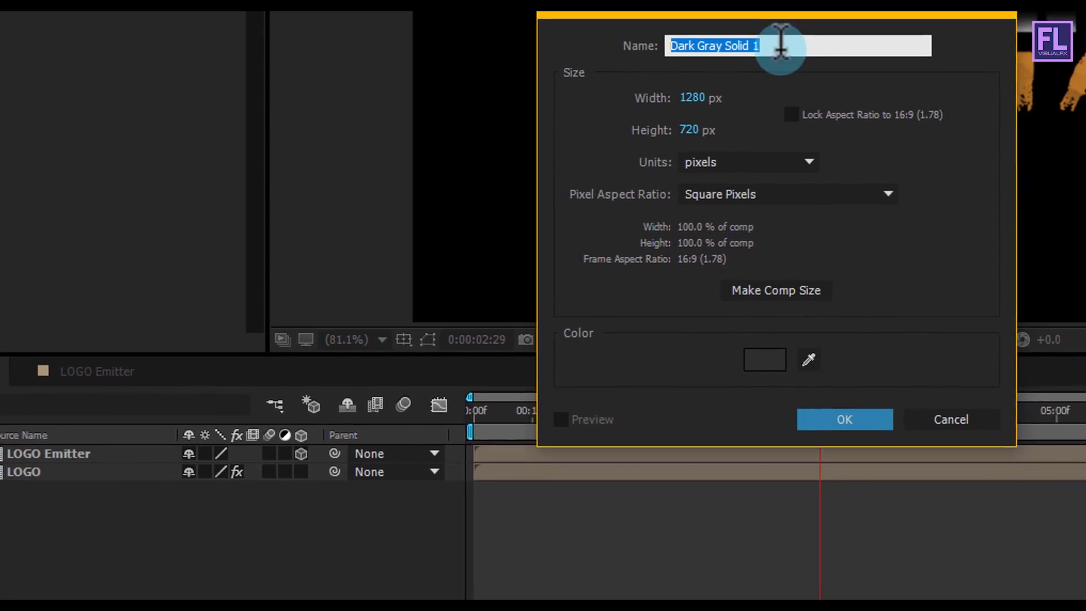
drag(658, 109, 447, 107)
text(Particular)
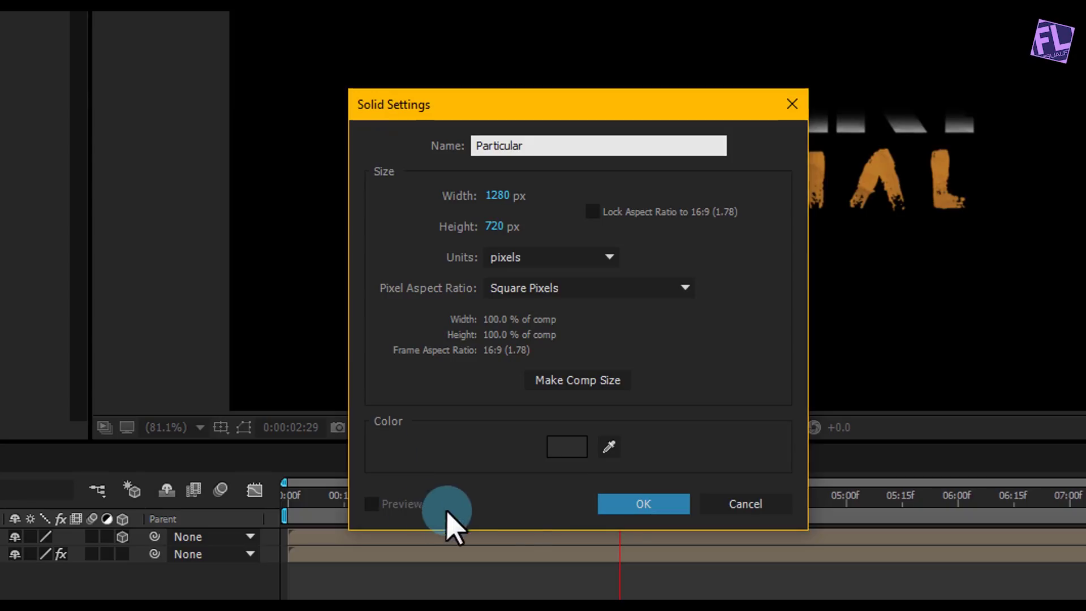
click(568, 447)
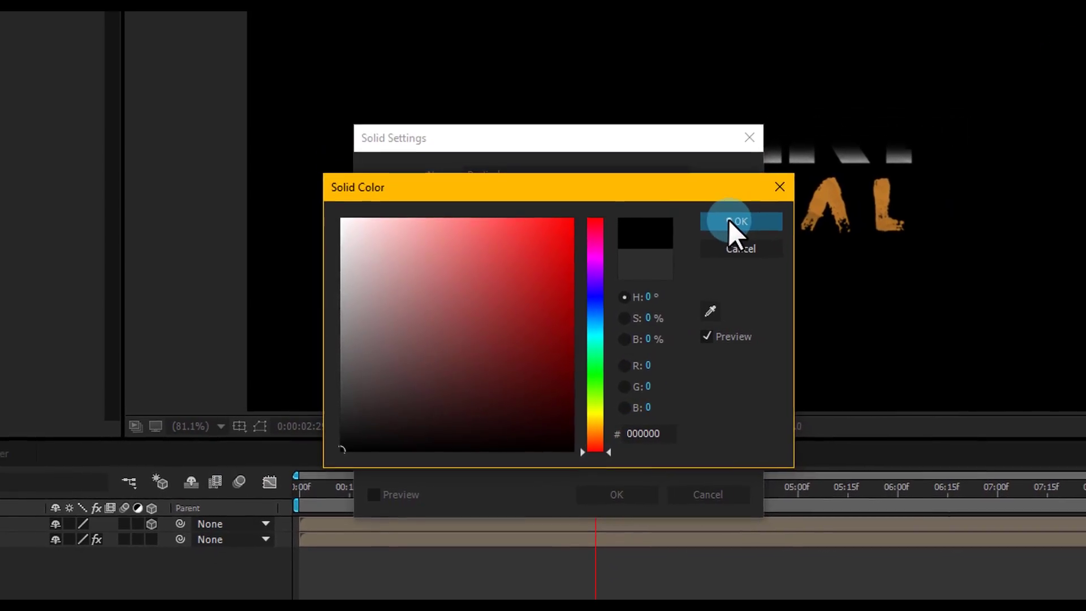
click(729, 221)
click(617, 494)
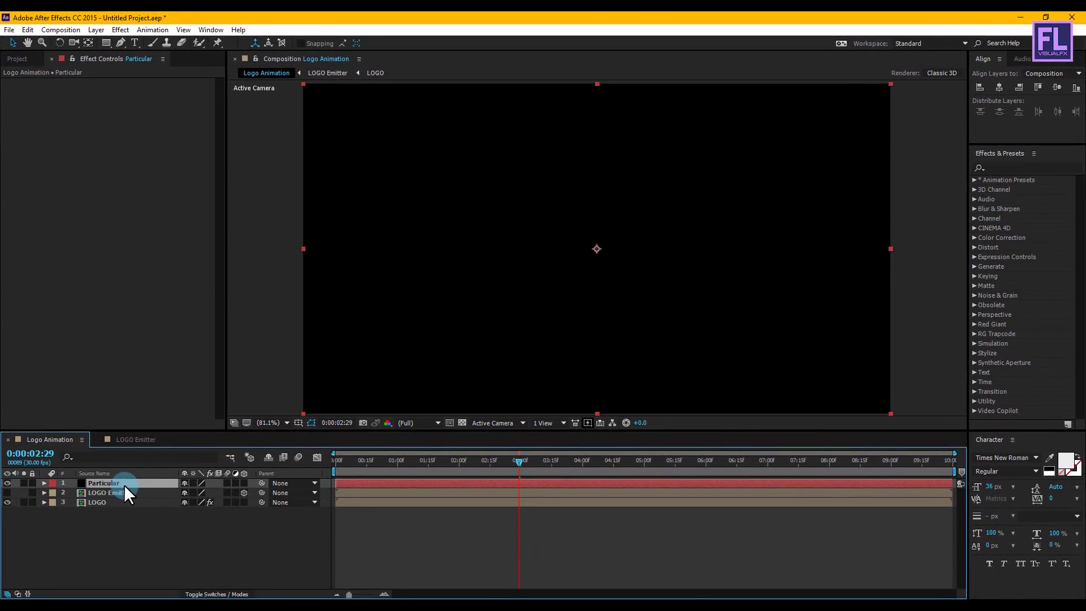
Find the RG Trapcode Particular effect and apply it to the Particular solid.
click(1001, 167)
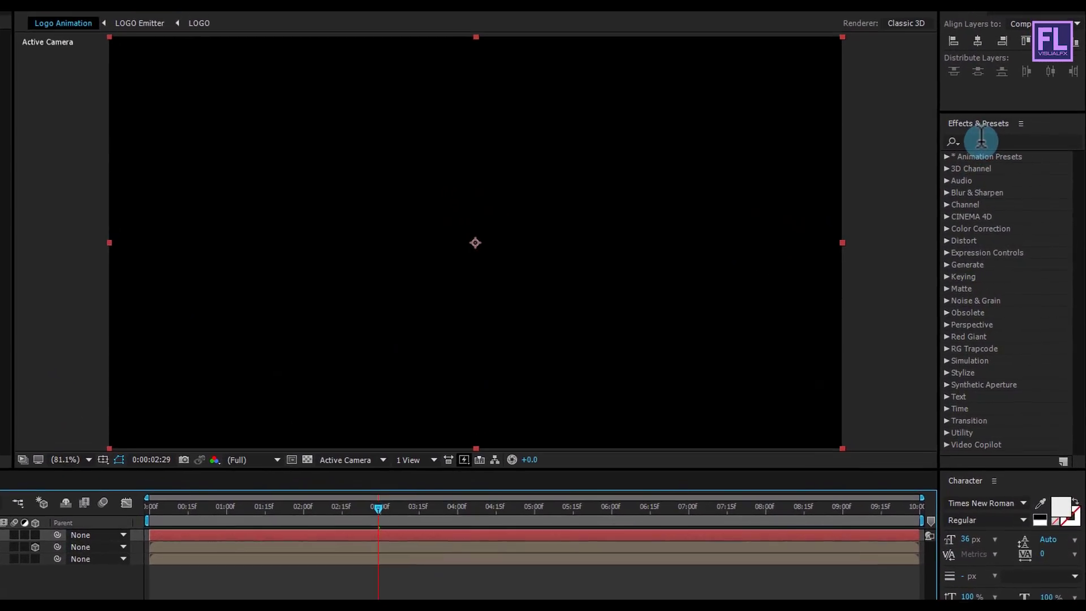
text(pa)
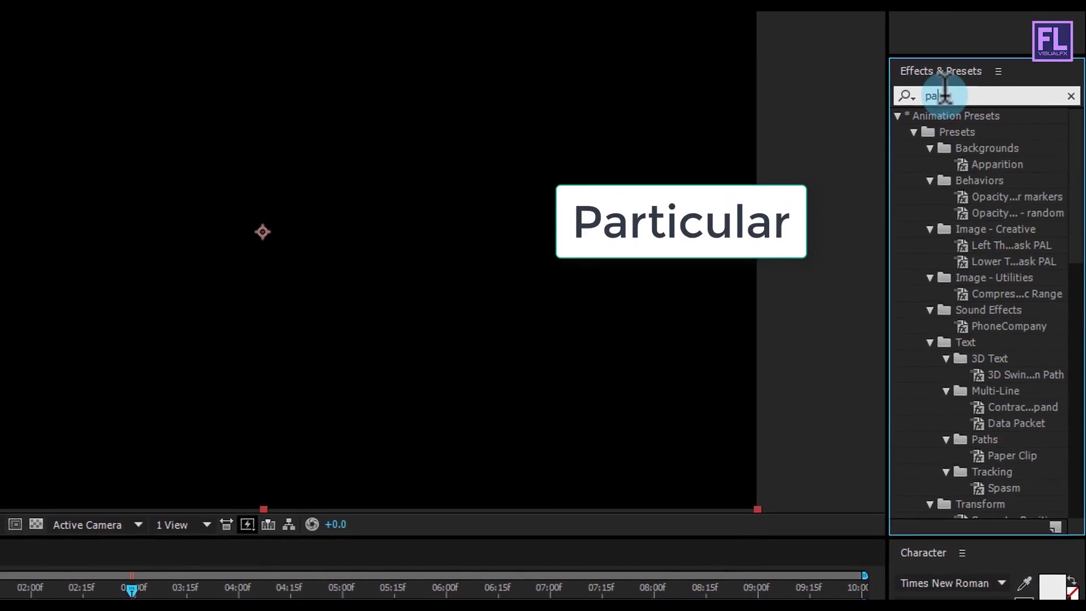
text(rticular)
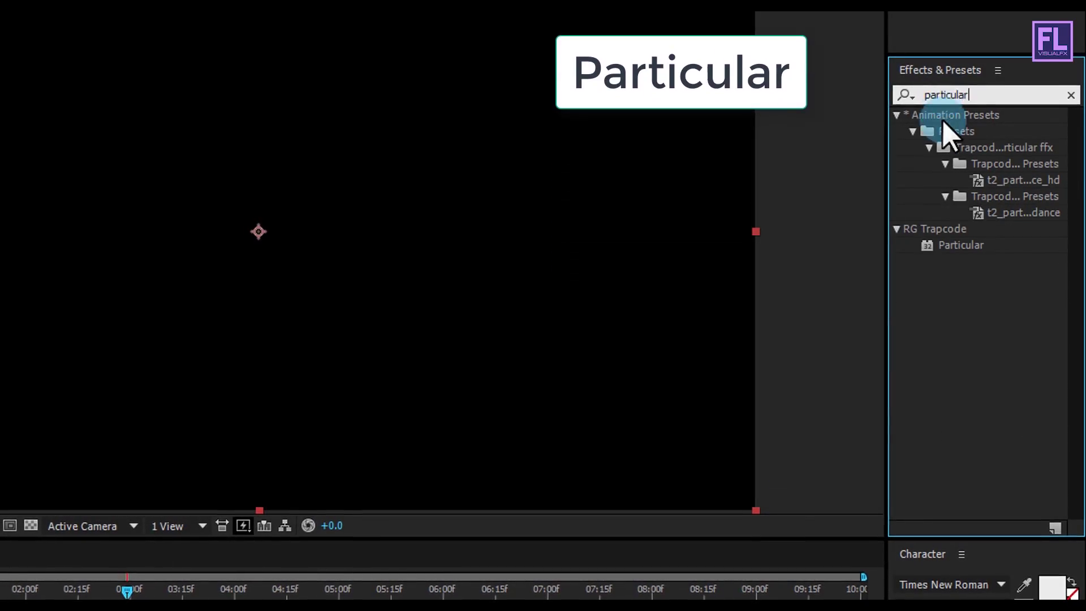
click(964, 245)
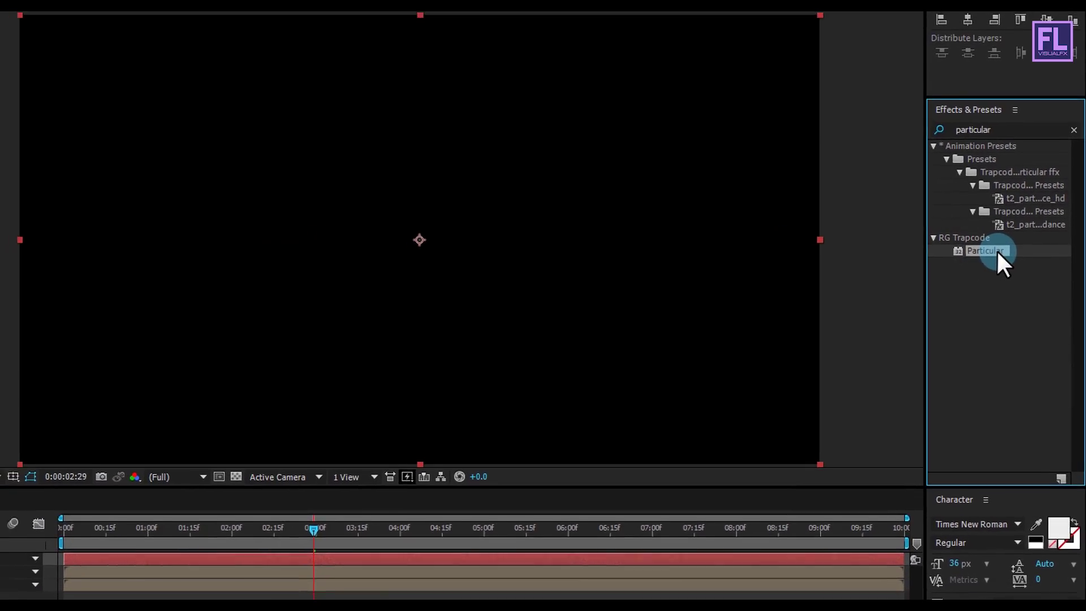
drag(996, 249, 78, 494)
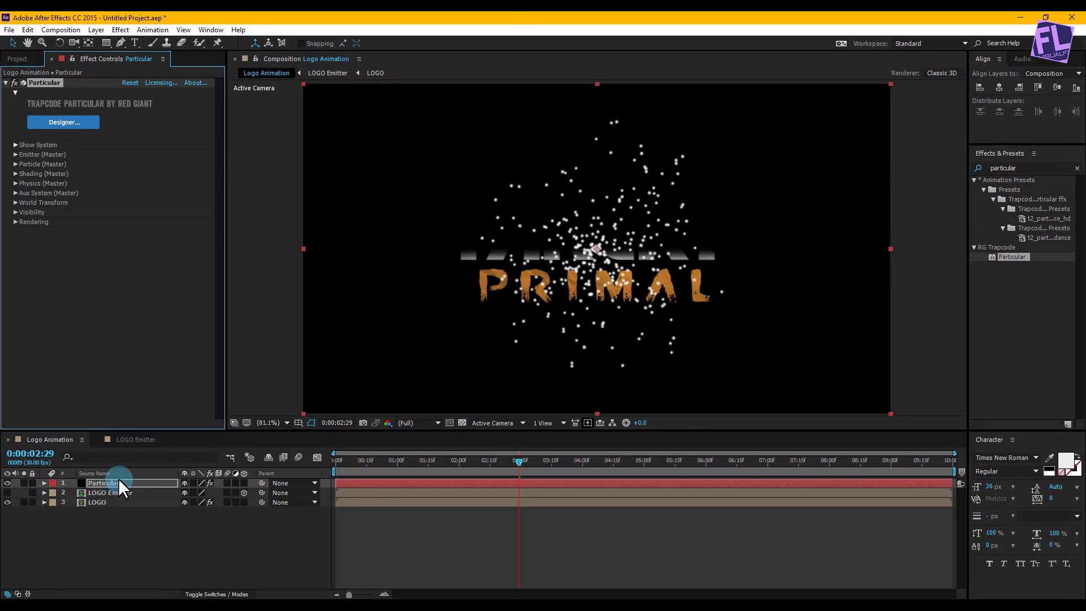
mouse_move(524, 466)
mouse_down()
mouse_move(457, 464)
mouse_move(572, 463)
mouse_move(474, 464)
mouse_move(526, 466)
mouse_up()
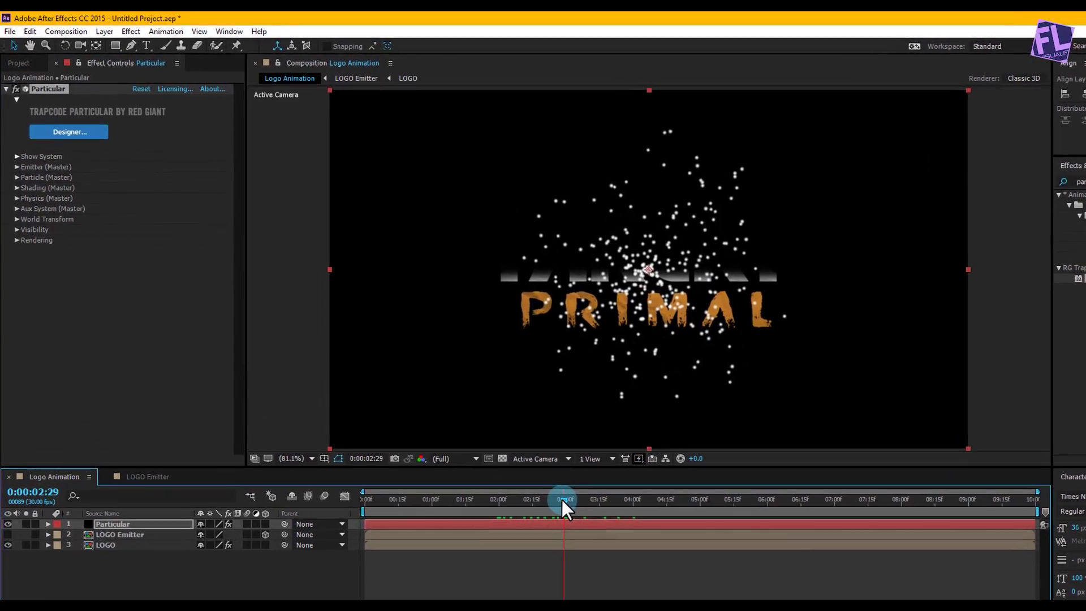
drag(628, 315, 601, 308)
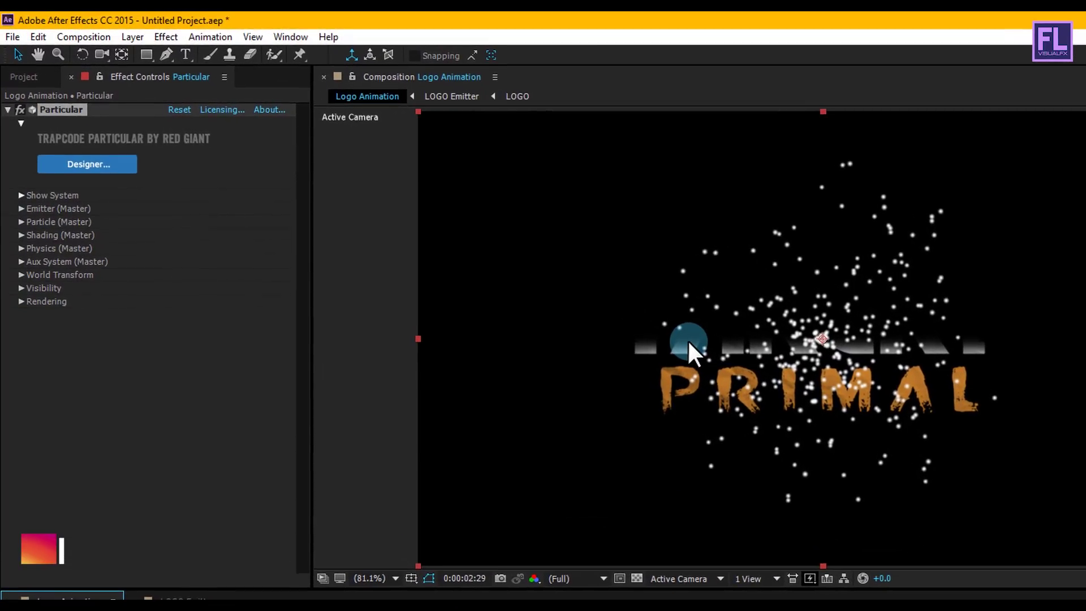
drag(733, 376, 612, 368)
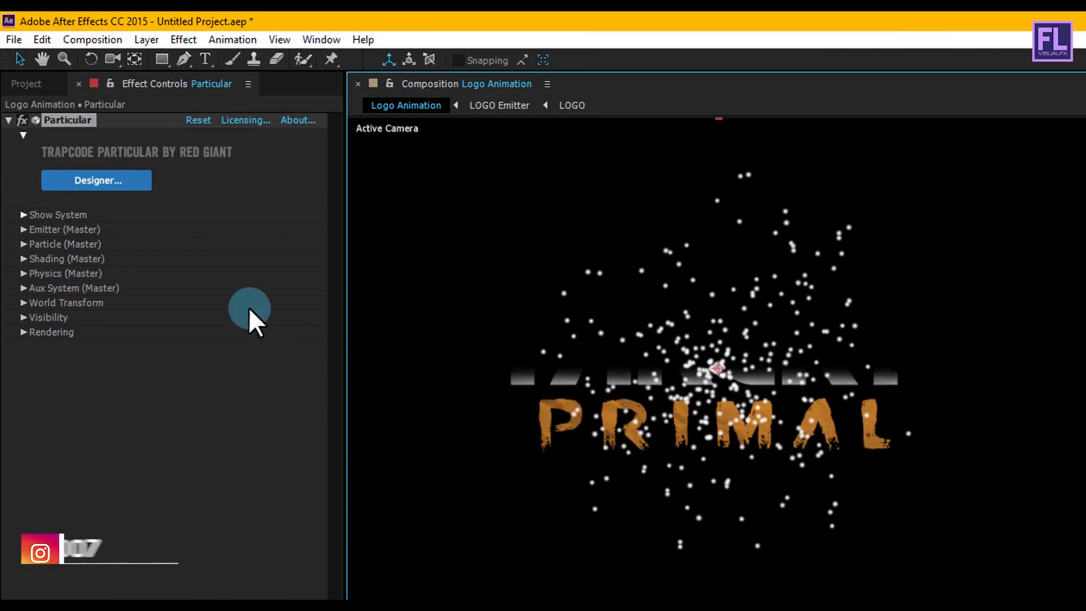
In Particular's Emitter settings, set Particles/sec to 250000 and the Emitter Type to Layer.
click(23, 229)
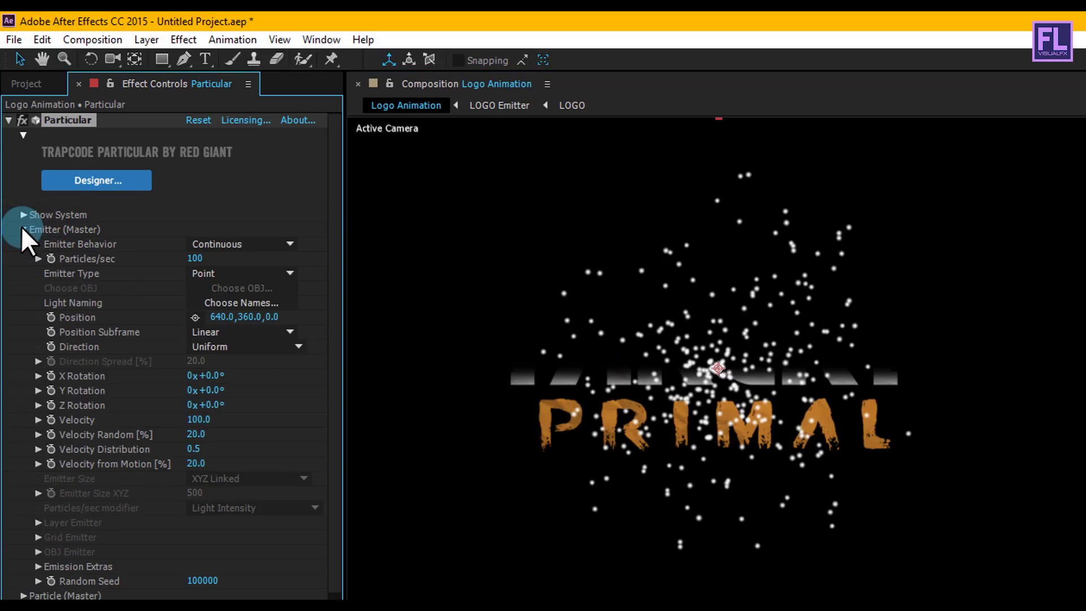
scroll(22, 225, down, 1)
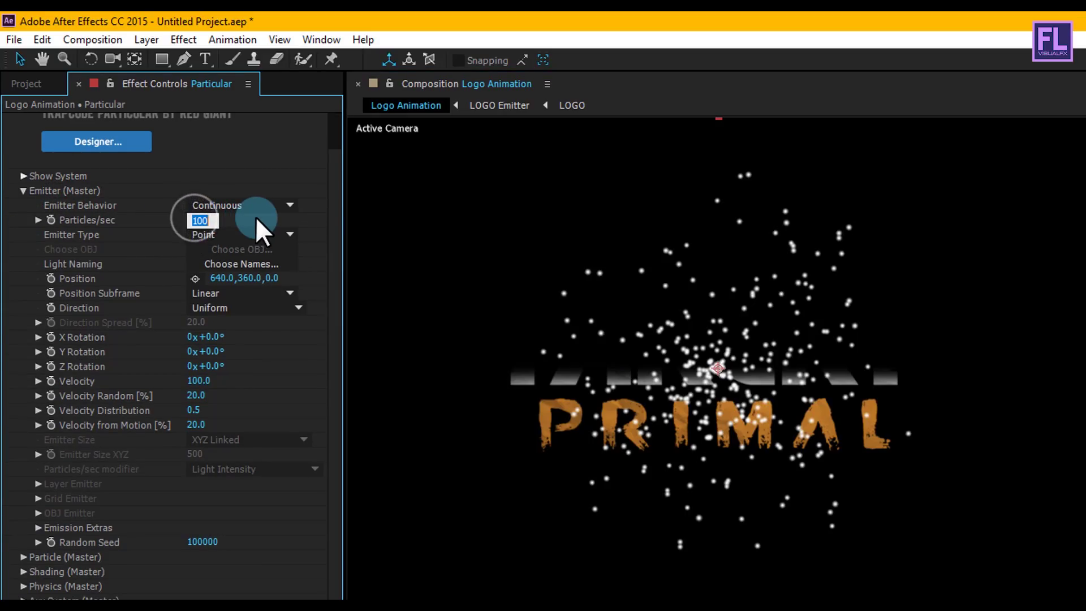
text(250)
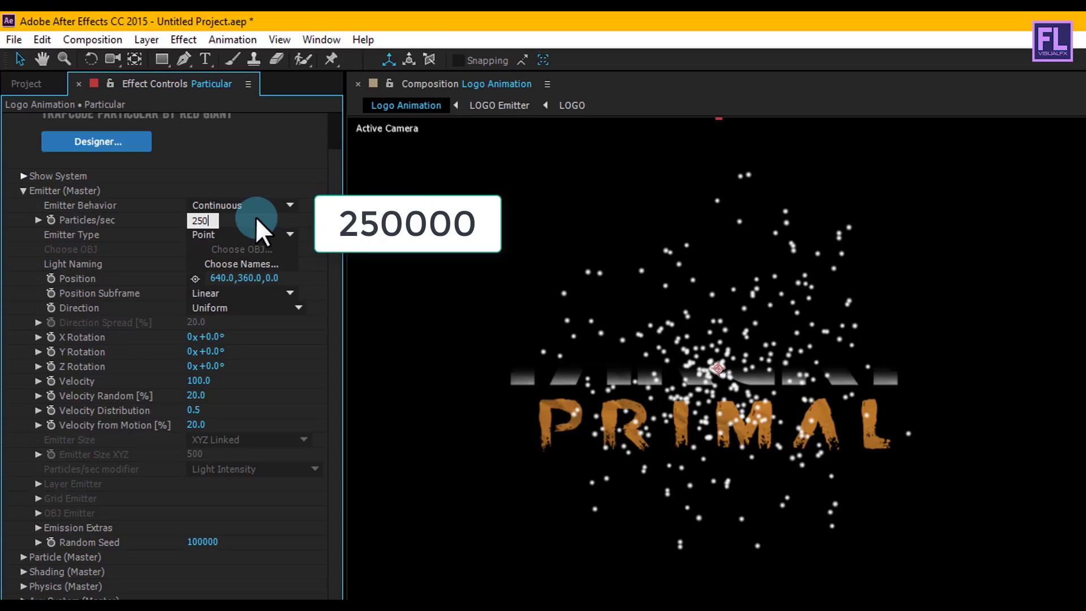
text(0000)
key(Return)
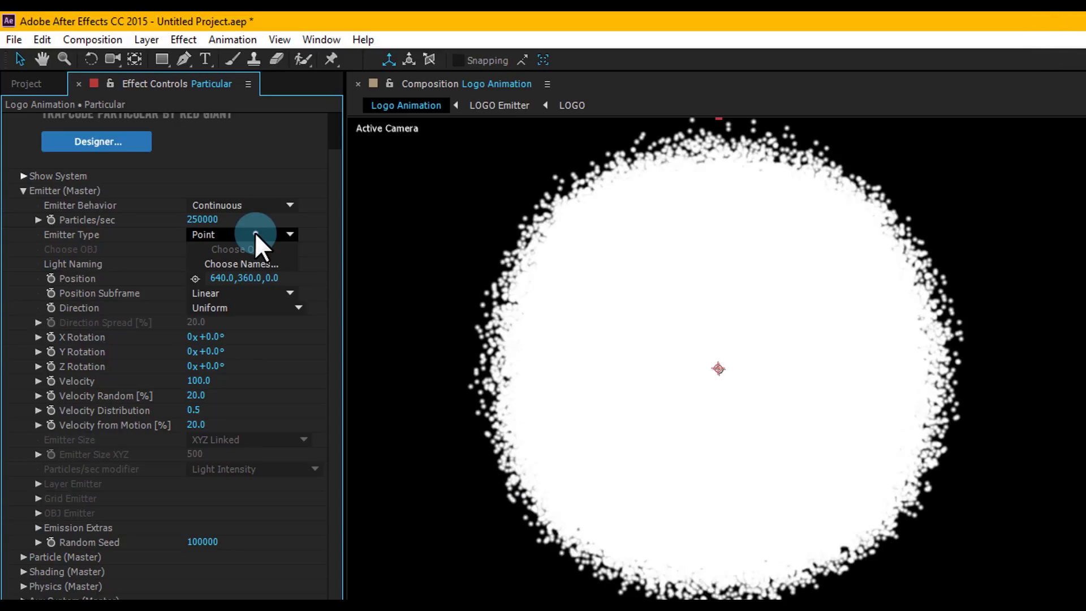
click(254, 233)
click(228, 349)
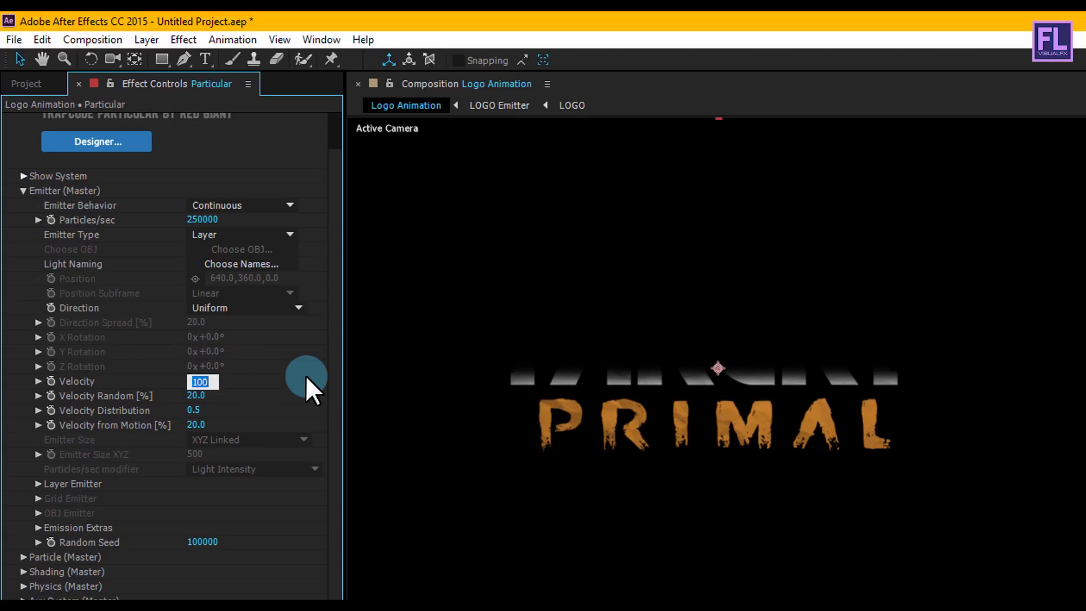
Set the emitter's Velocity to 220, Velocity Random to 62% and Velocity Distribution to 0.2, keeping Velocity from Motion at 20%.
text(220)
key(Return)
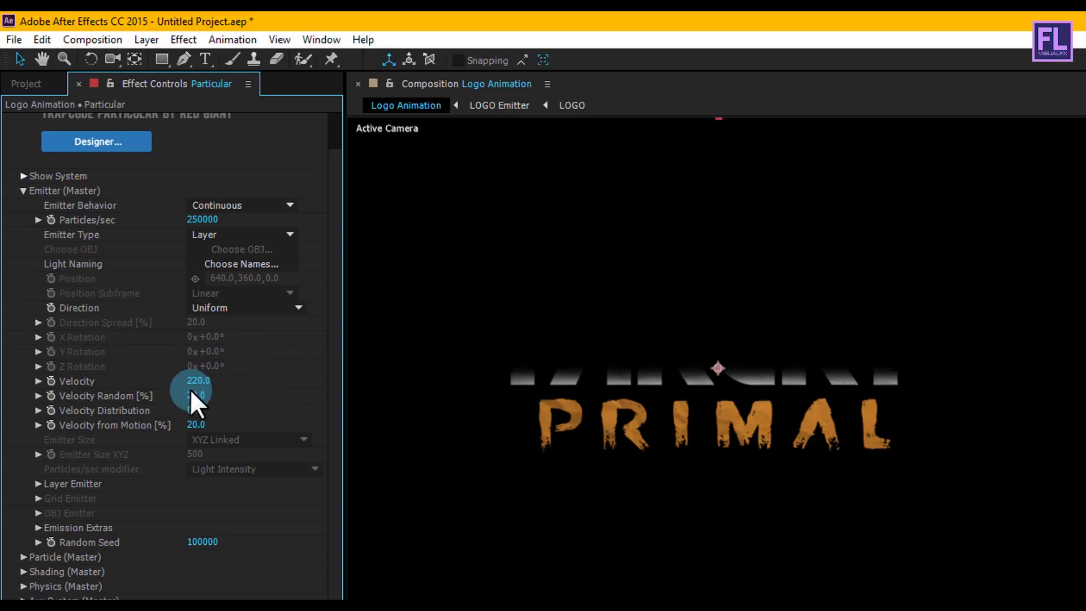
text(62)
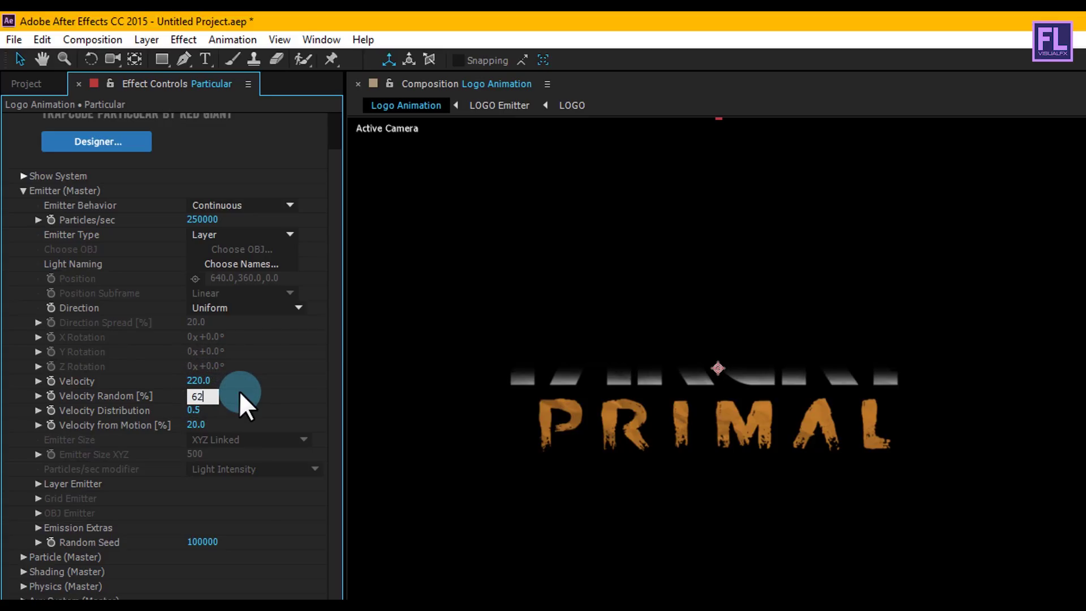
key(Return)
click(205, 411)
text(0.2)
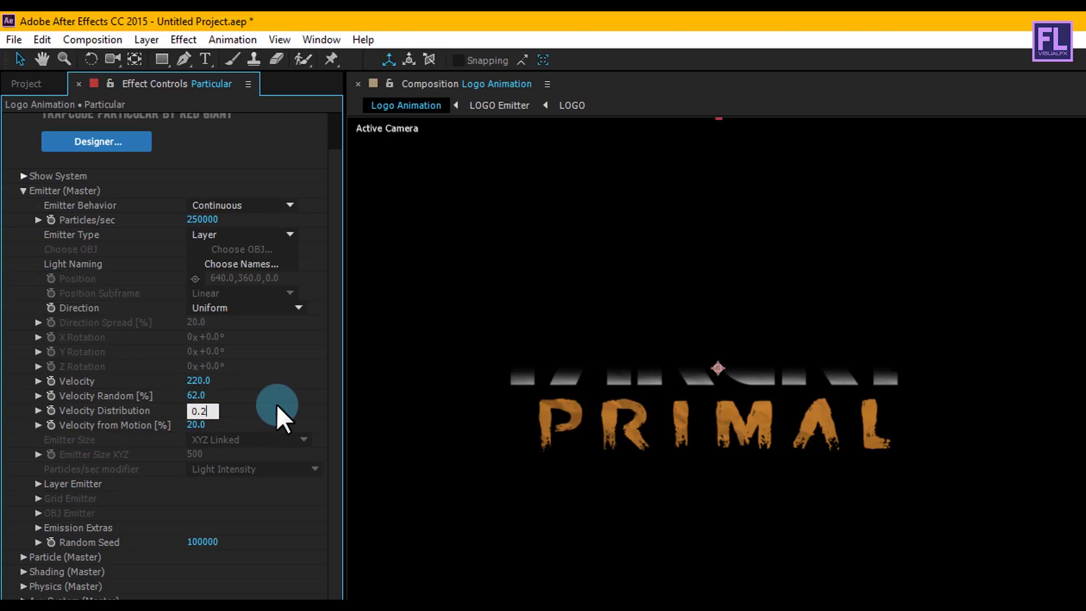
click(276, 403)
click(199, 425)
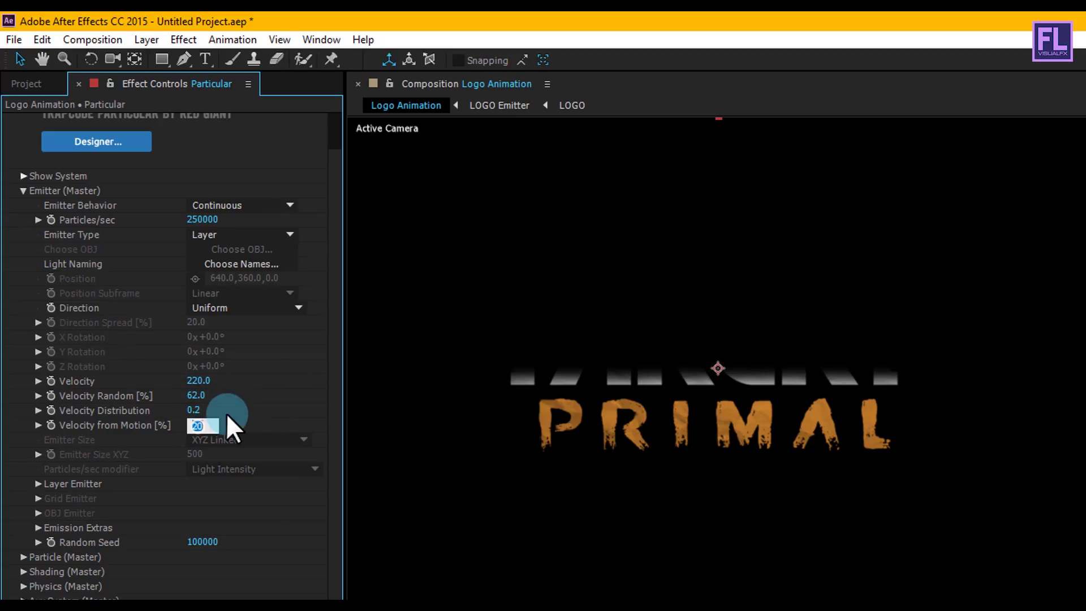
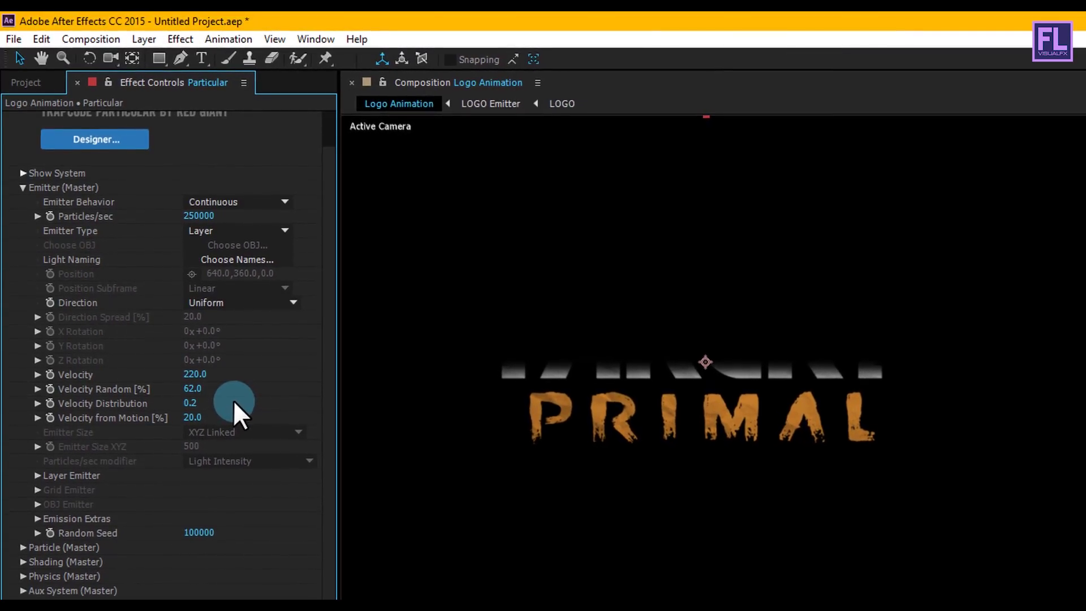
Choose LOGO Emitter as the Layer Emitter's source with Particle Birth Time sampling, keeping RGB - Particle Color for Layer RGB Usage.
click(37, 481)
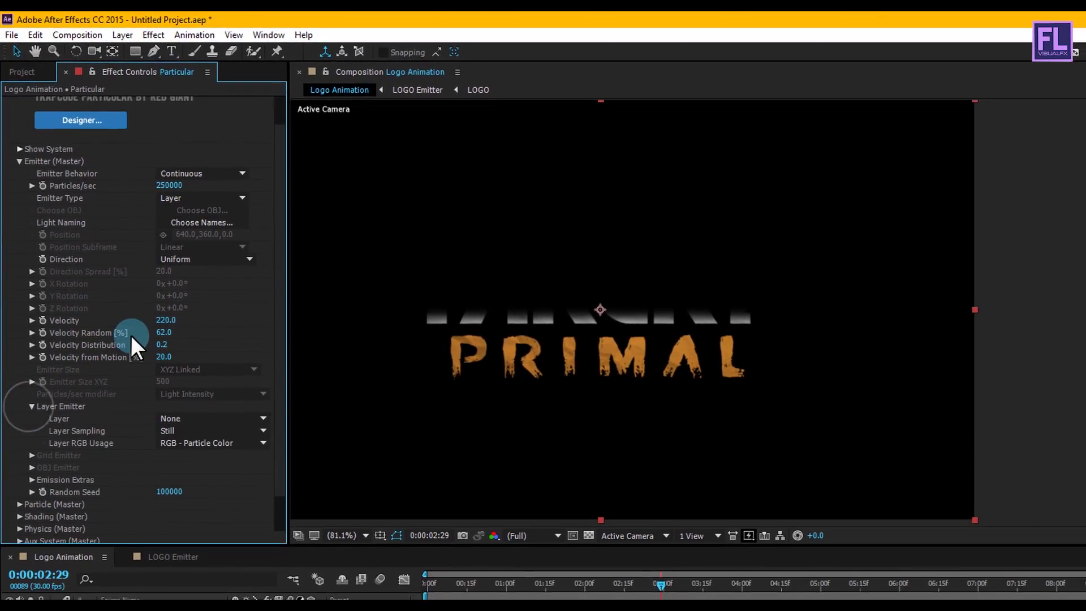
click(186, 440)
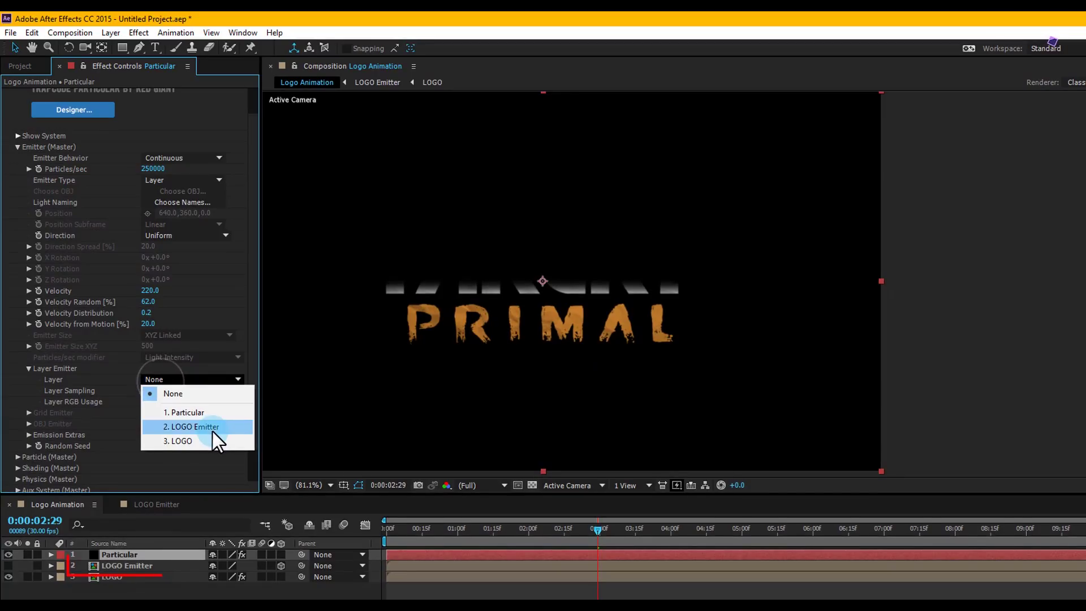
click(188, 426)
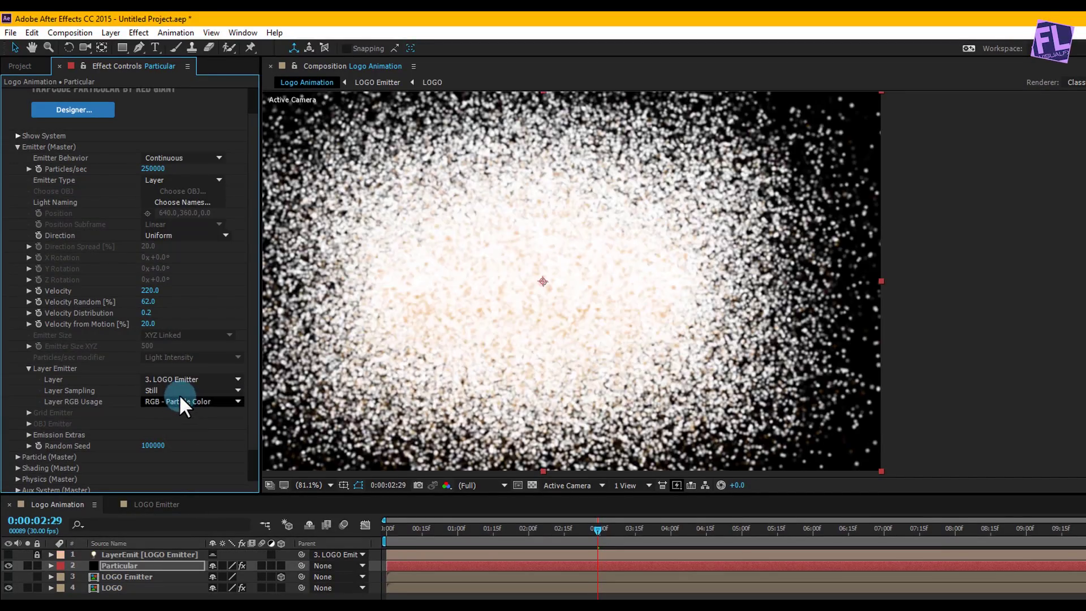
click(174, 389)
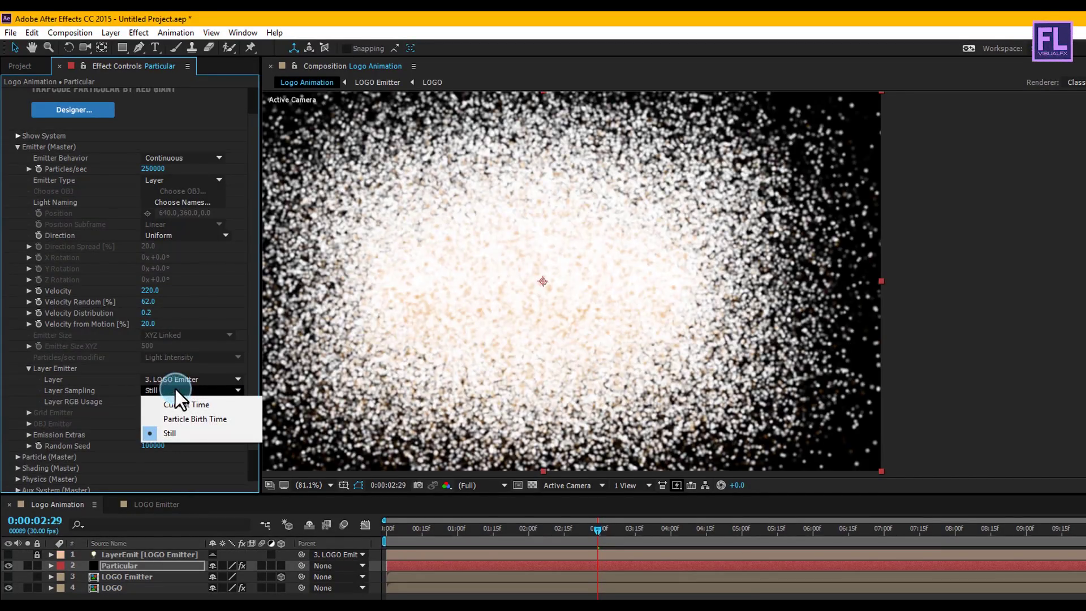
click(211, 420)
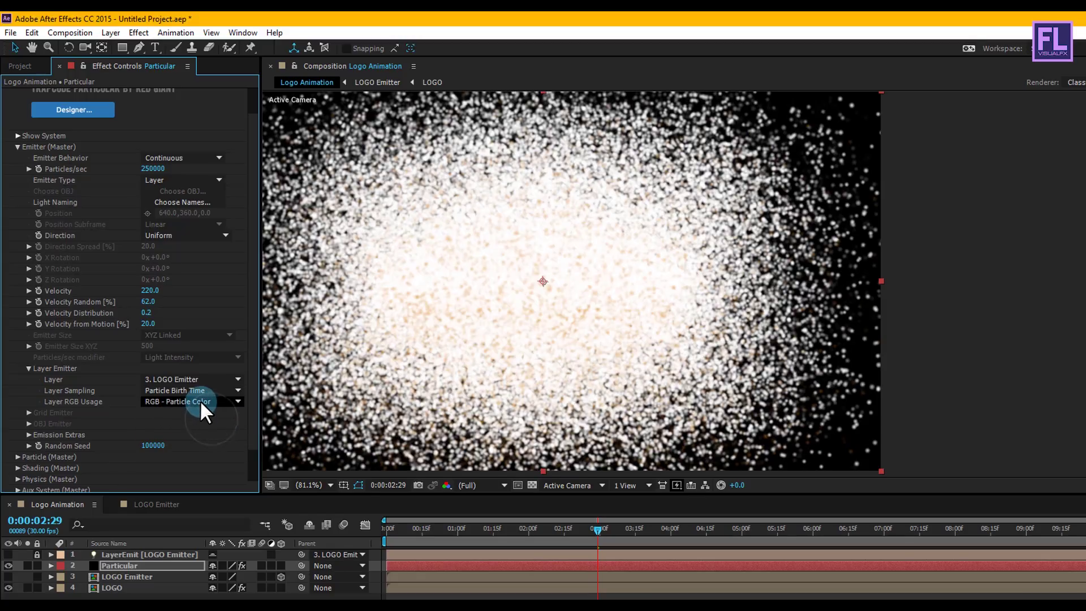
click(199, 400)
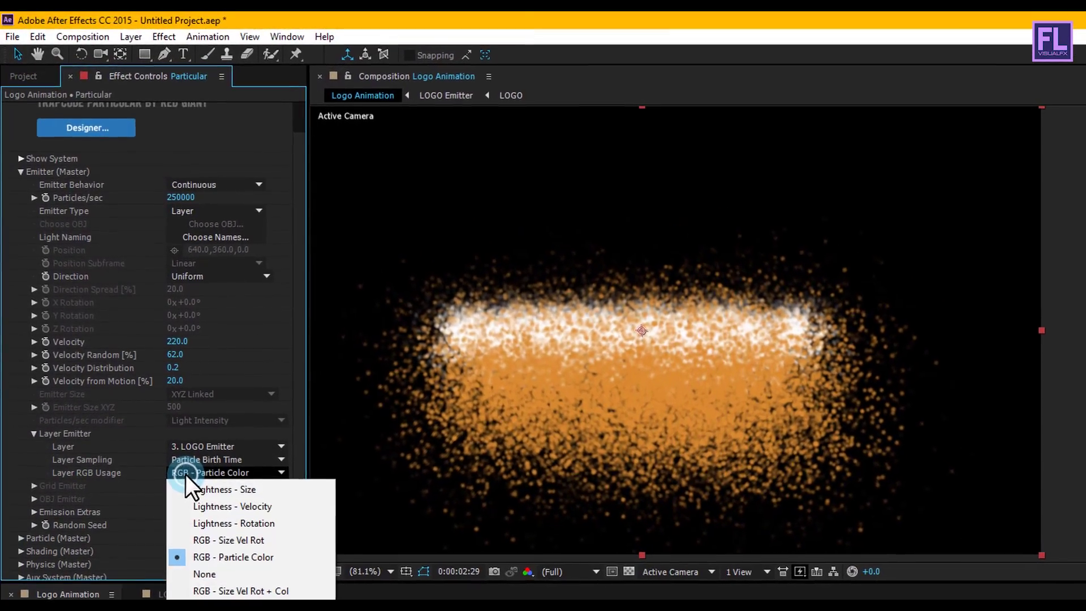
click(126, 447)
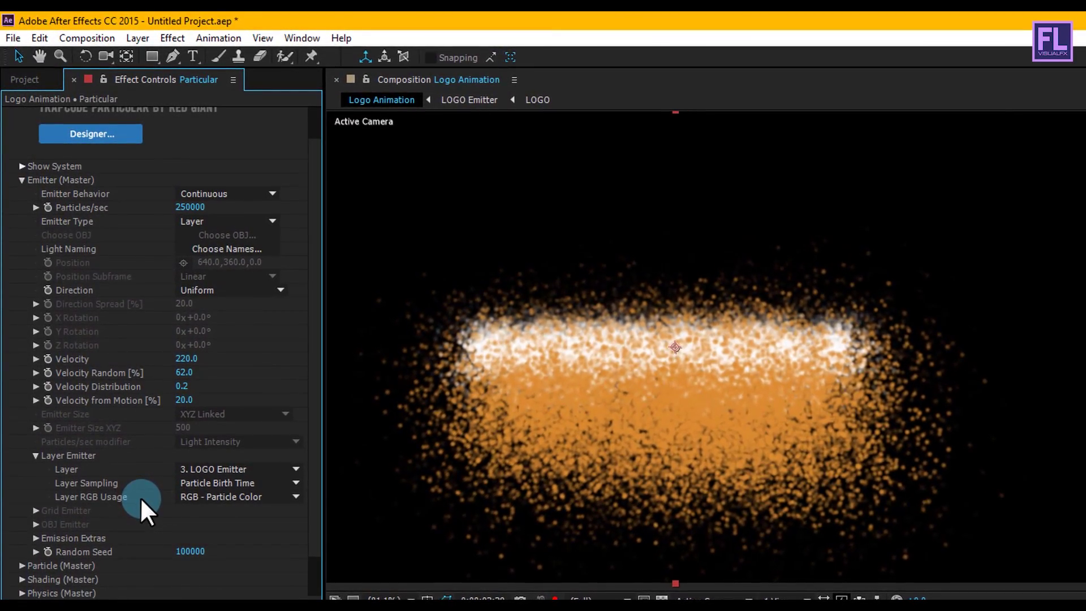
In Particular's Particle settings, set Life to 1.4 seconds, Life Random to 100%, Sphere Feather to 0 and Size to 3.
click(18, 180)
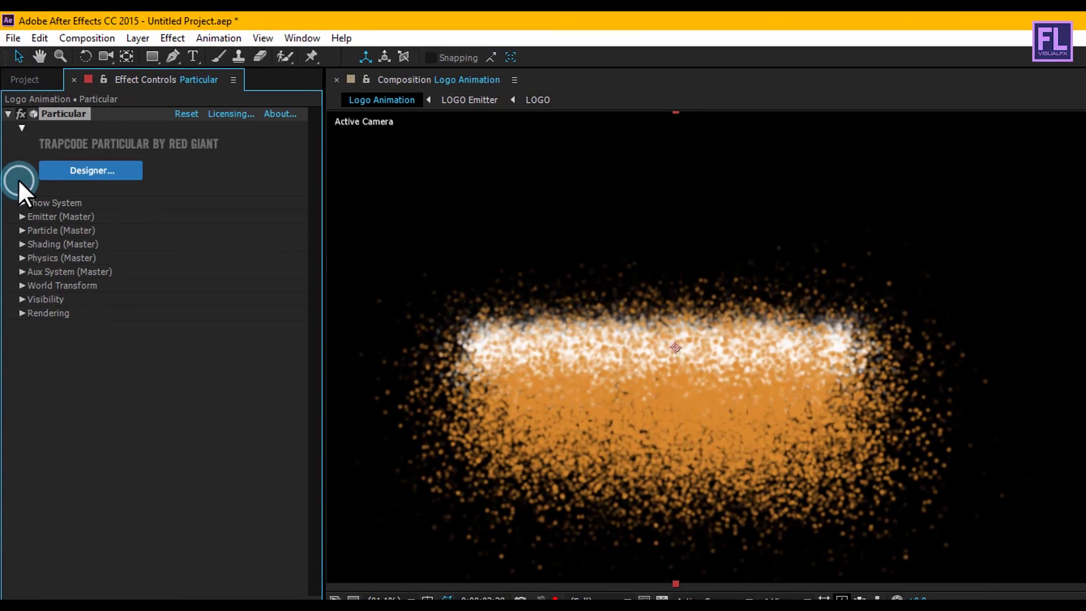
click(21, 229)
scroll(138, 261, down, 1)
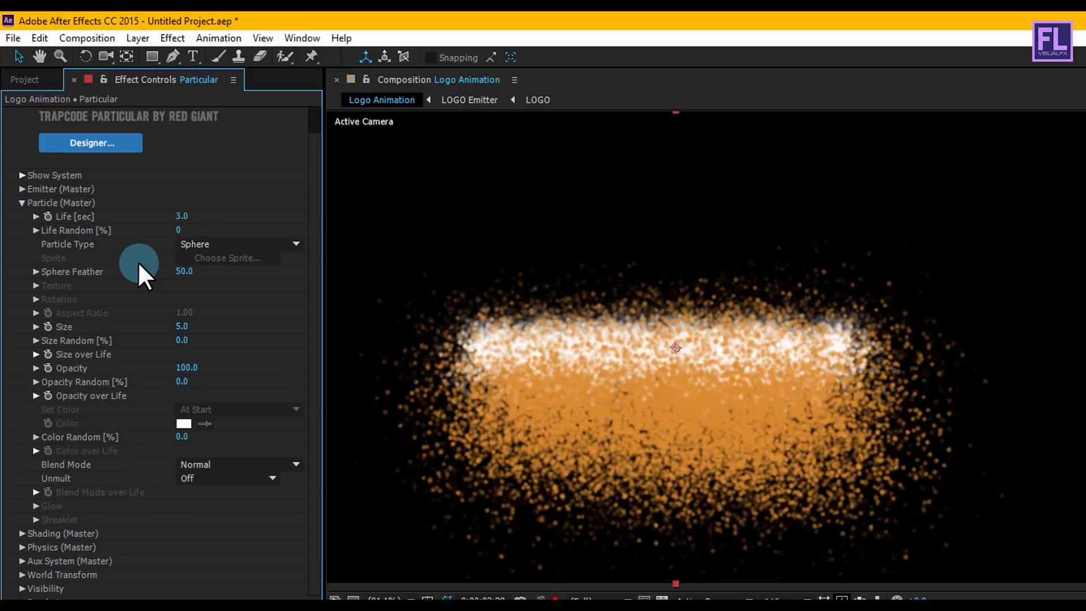
click(188, 221)
text(1.4)
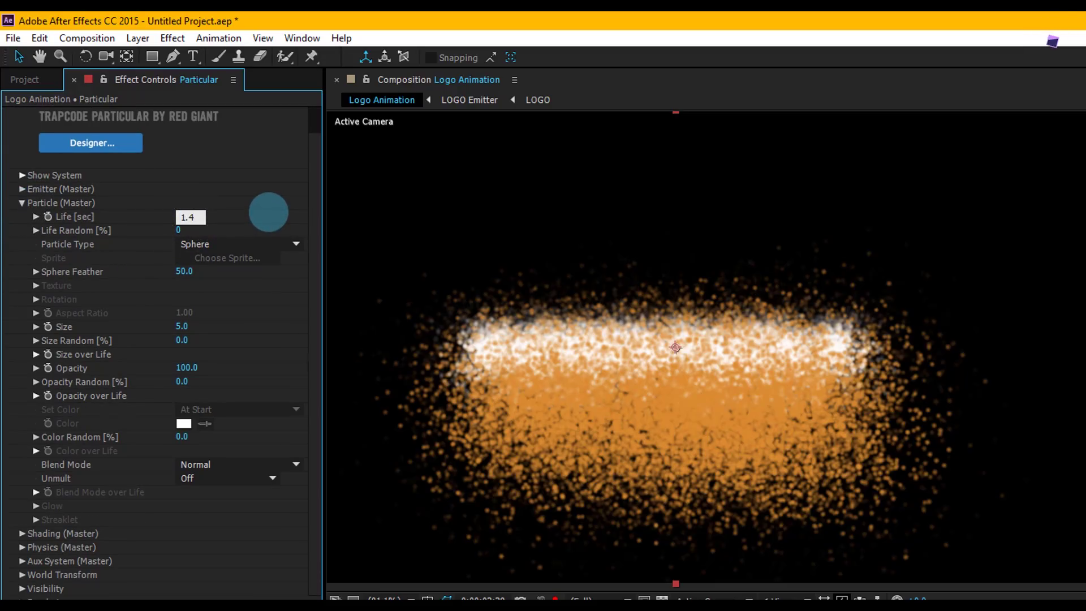
key(Return)
drag(181, 227, 281, 226)
drag(184, 271, 61, 280)
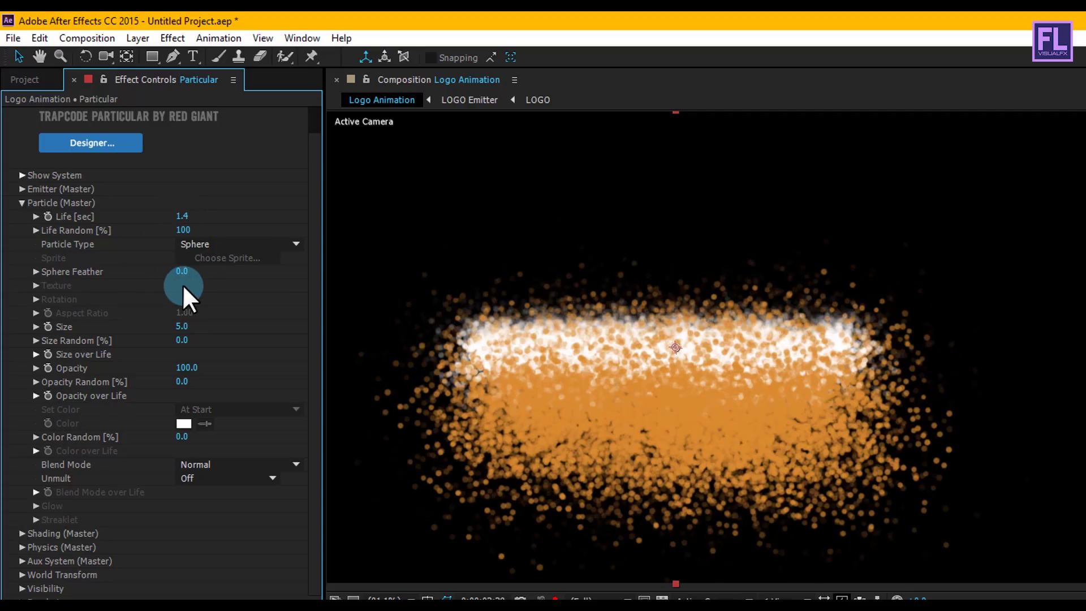
click(184, 326)
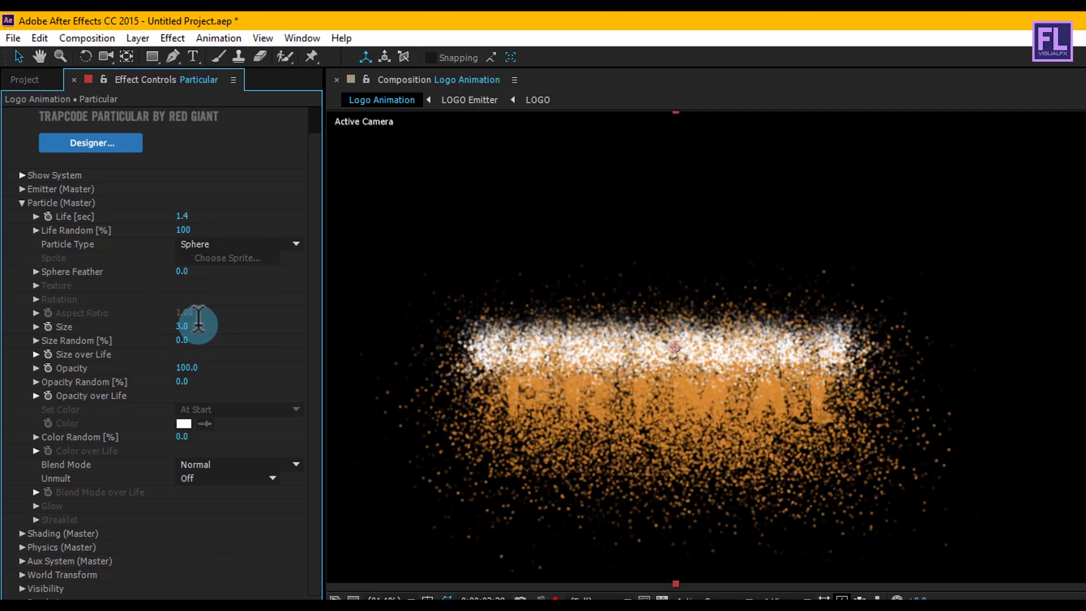
In Particular's Particle settings, set Size Random to 100% and Opacity Random to 40%.
click(182, 340)
text(100)
click(233, 330)
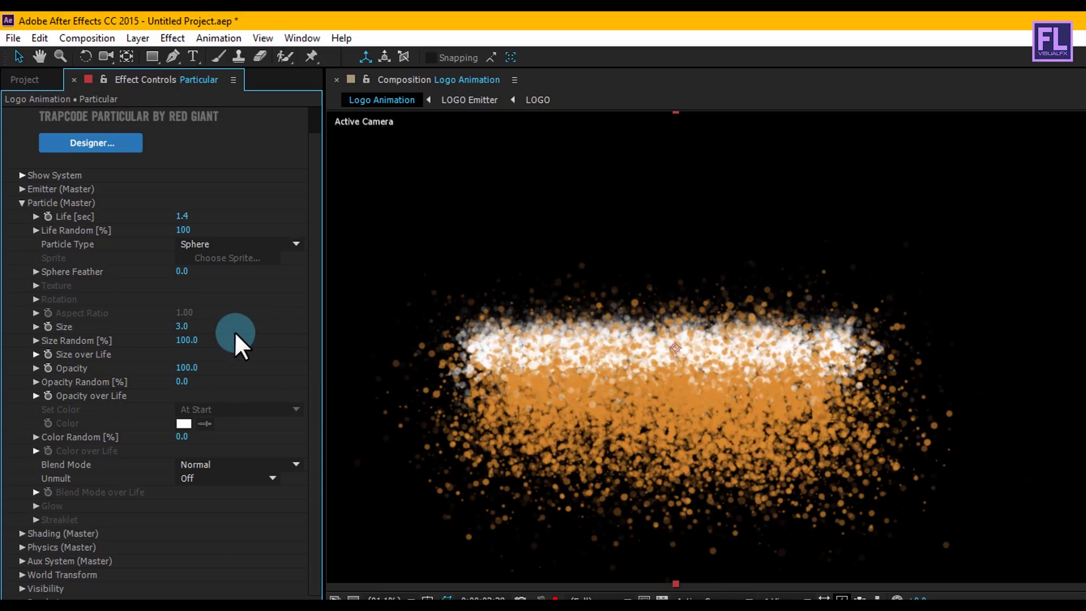
click(183, 383)
text(40)
click(243, 355)
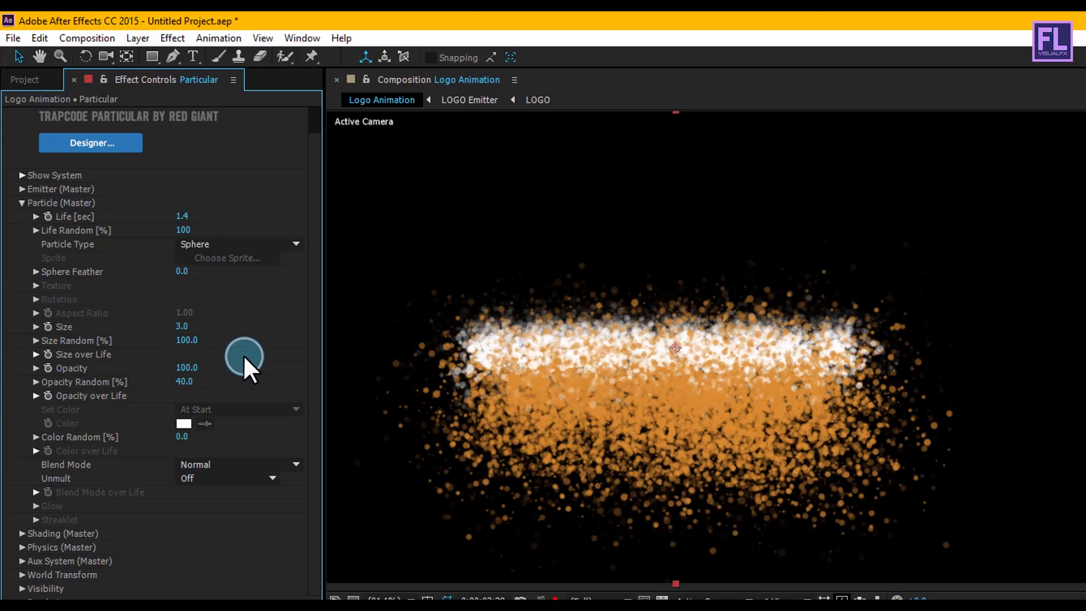
Apply the linear descending ramp preset to the particles' Size over Life curve.
click(36, 354)
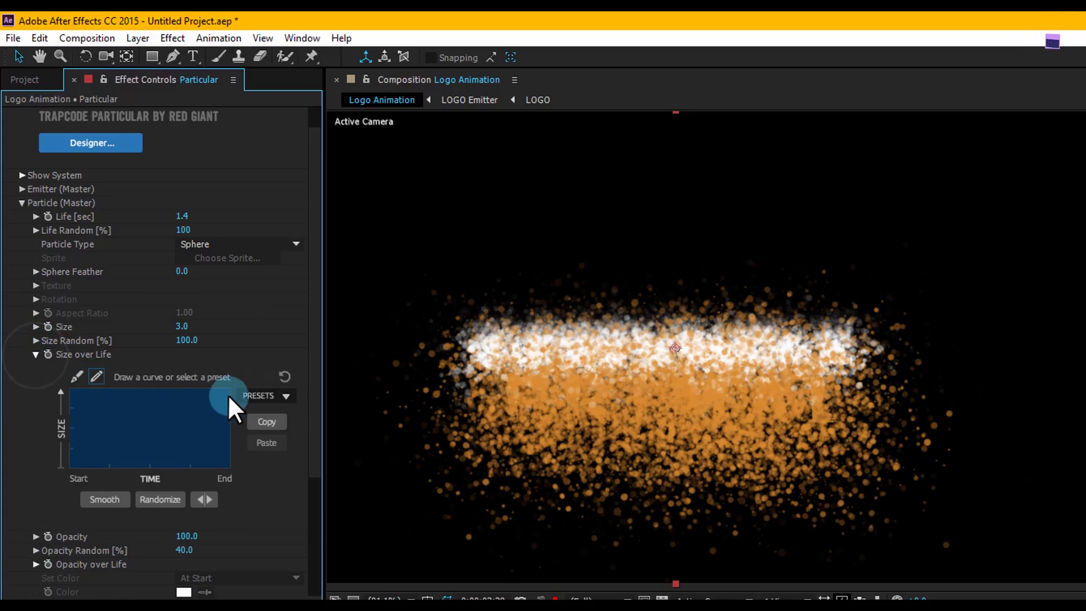
click(255, 393)
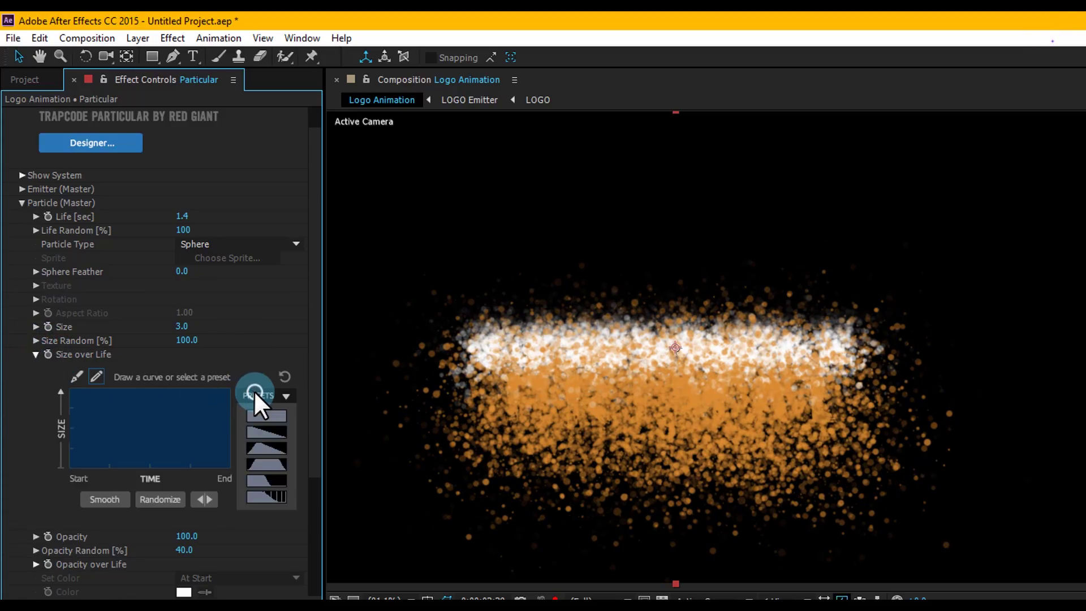
click(276, 430)
right_click(248, 422)
click(35, 354)
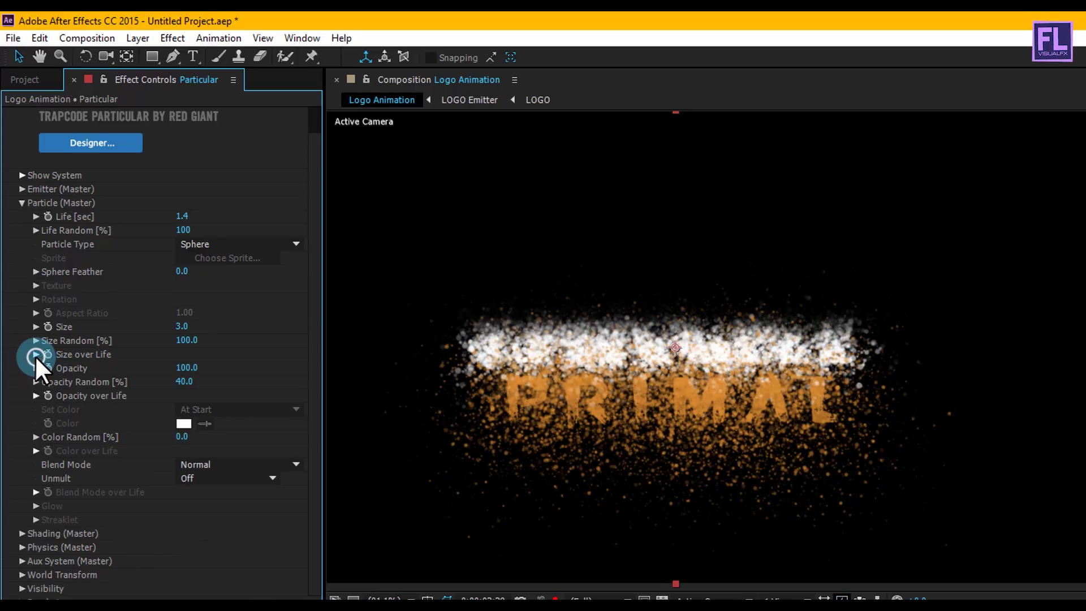
Apply the linear descending ramp preset to the particles' Opacity over Life curve.
click(33, 395)
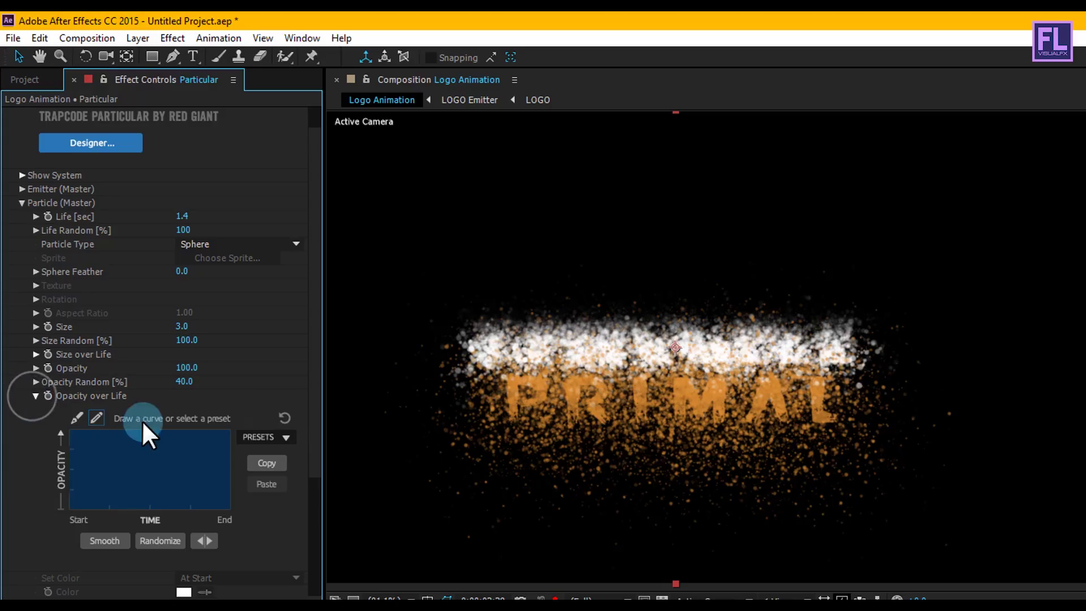
click(257, 436)
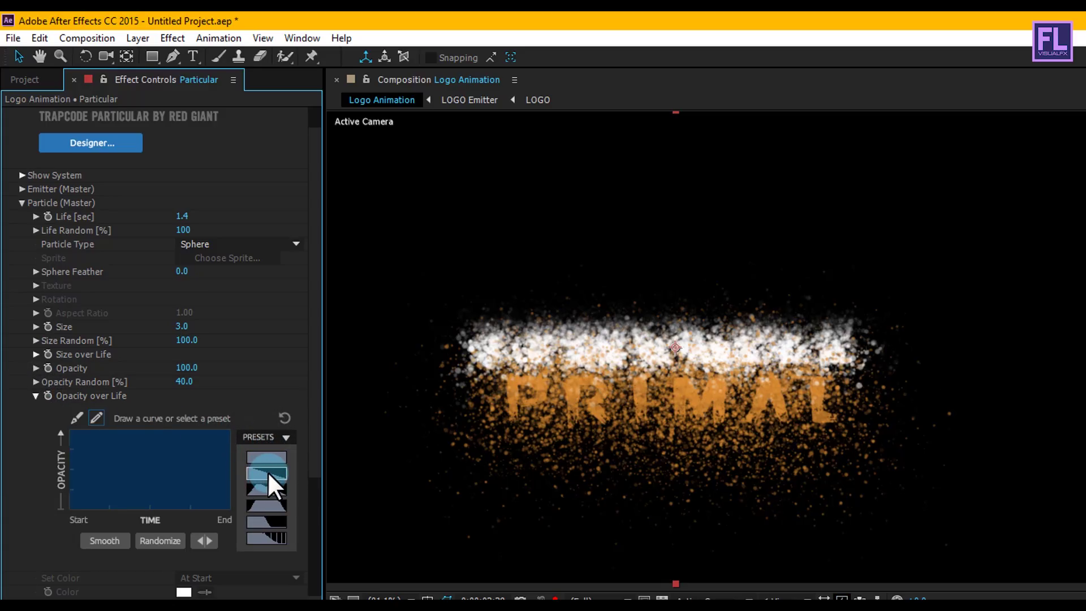
click(268, 473)
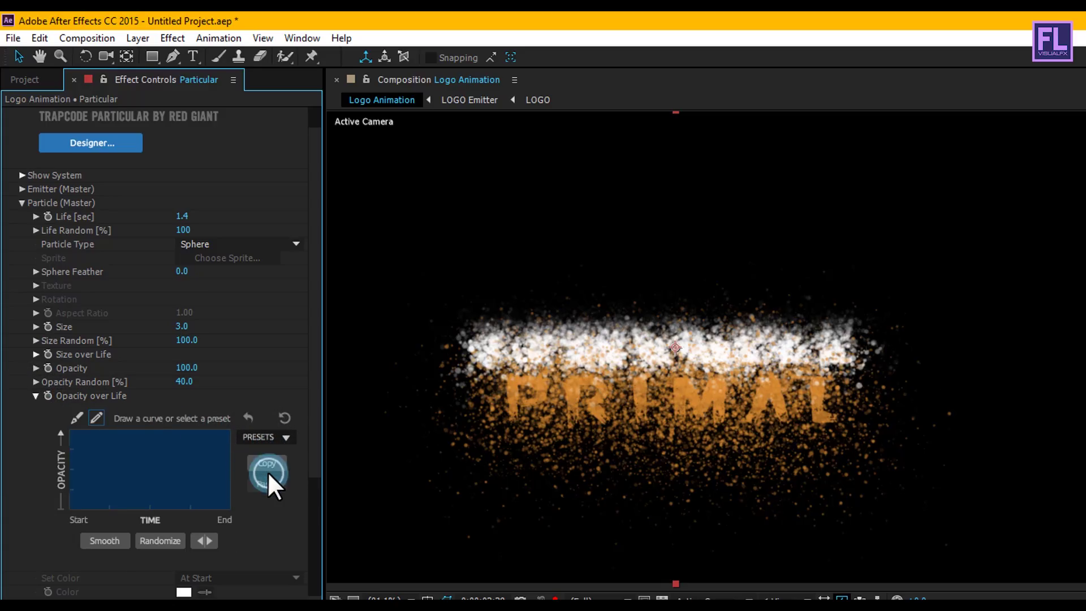
click(36, 395)
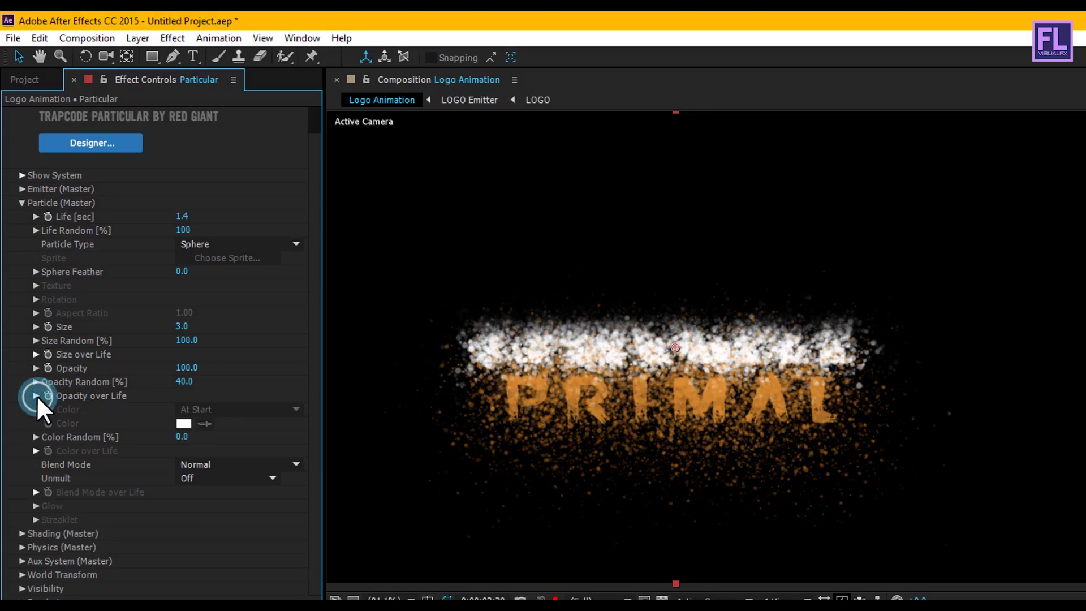
click(20, 203)
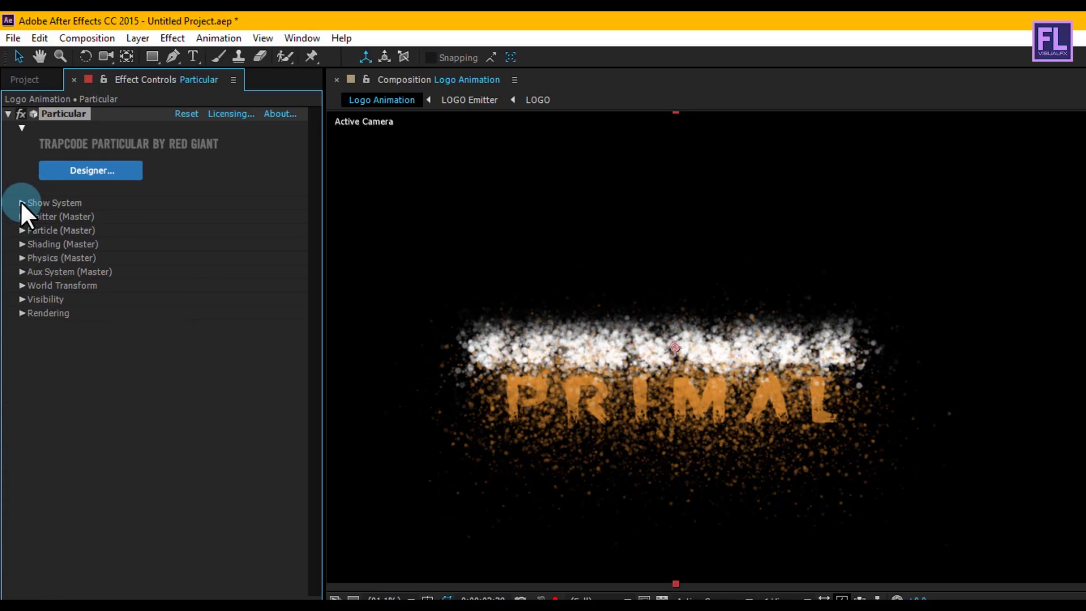
In Particular's Shading settings, turn on Shadowlet for Main and Shadowlet for Aux.
click(22, 244)
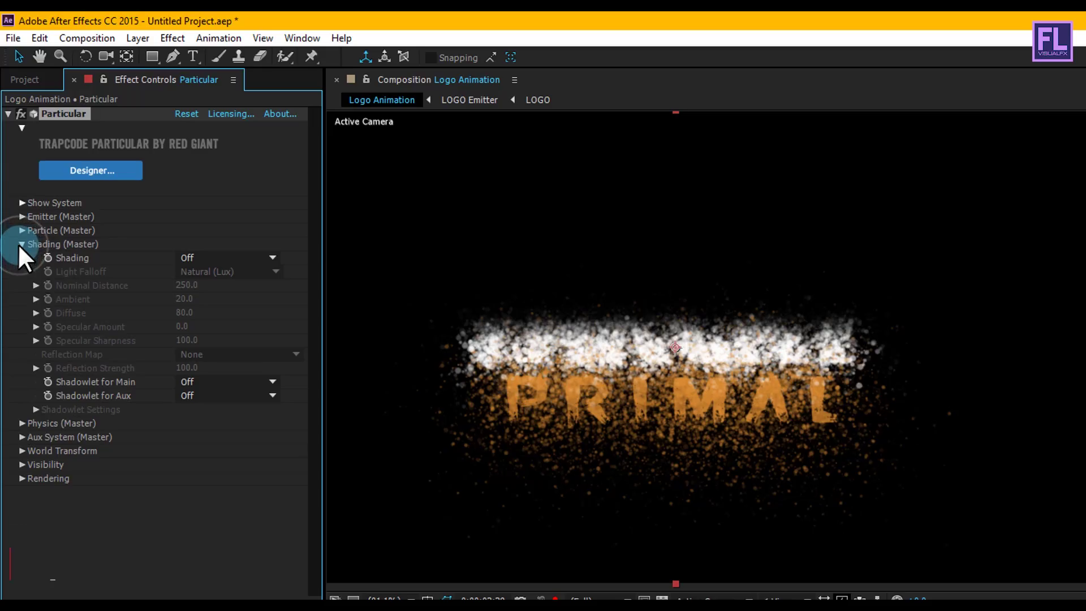
click(204, 381)
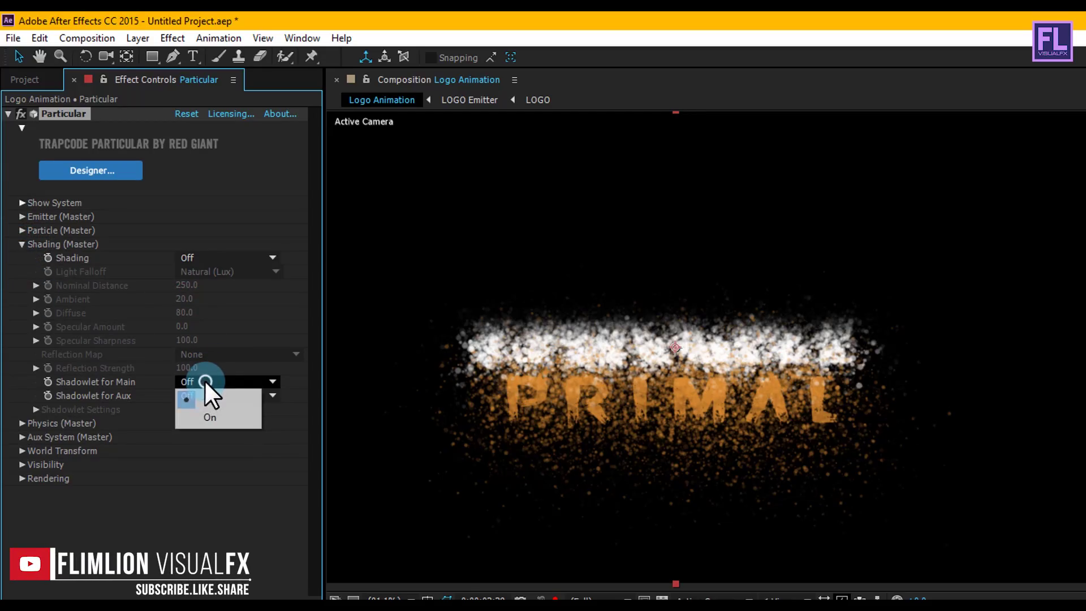
click(210, 417)
click(207, 395)
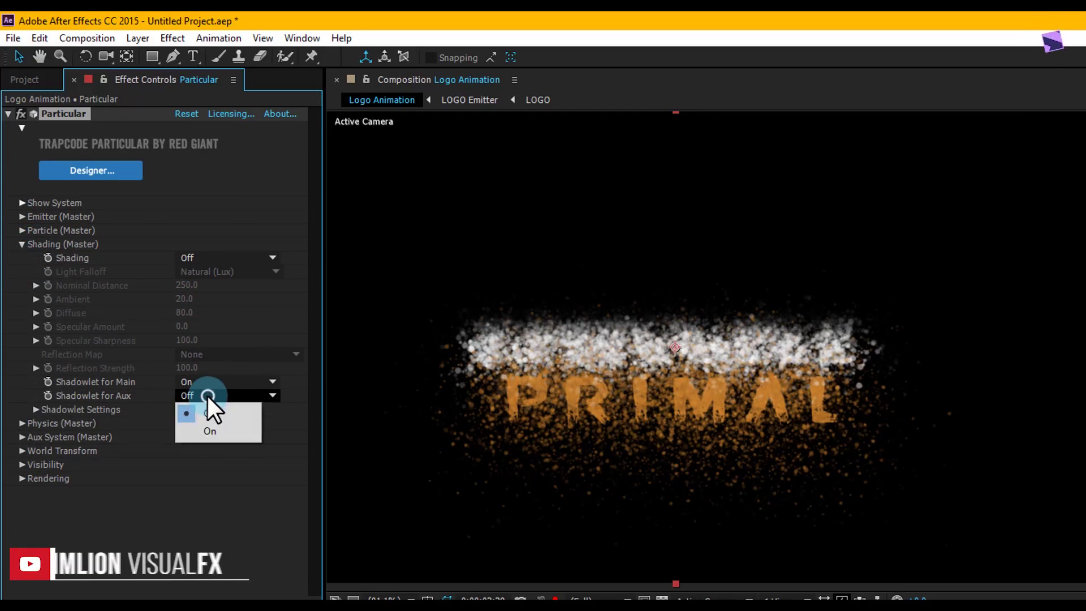
click(202, 431)
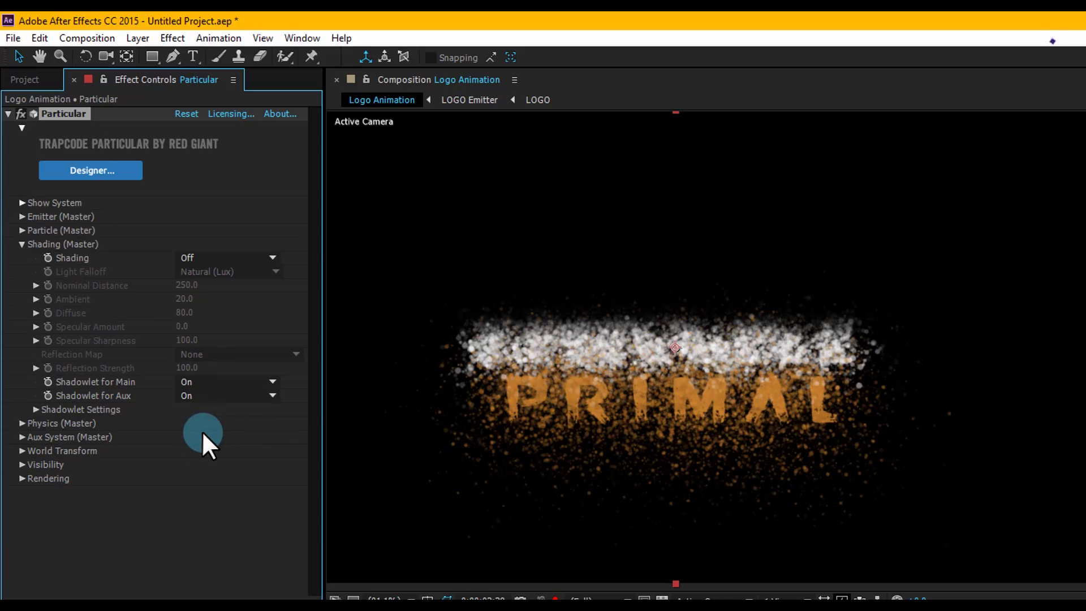
In Shadowlet Settings, set Opacity to 4, Adjust Size to 120 and Adjust Distance to 80.
click(35, 409)
click(183, 456)
text(4)
click(237, 462)
click(183, 464)
text(120)
click(260, 468)
click(181, 478)
text(80)
click(253, 462)
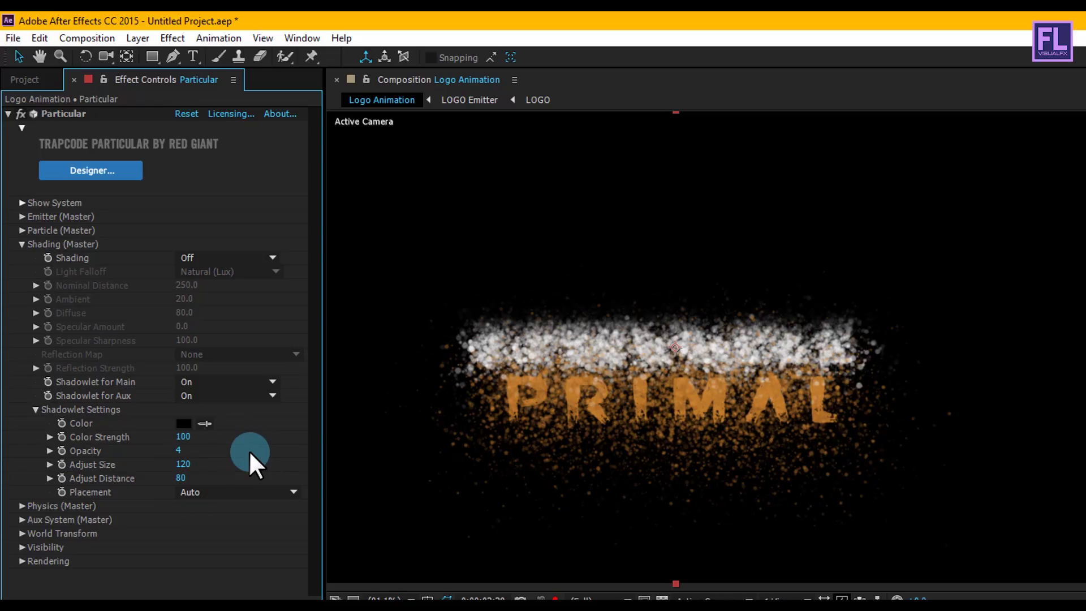
click(36, 409)
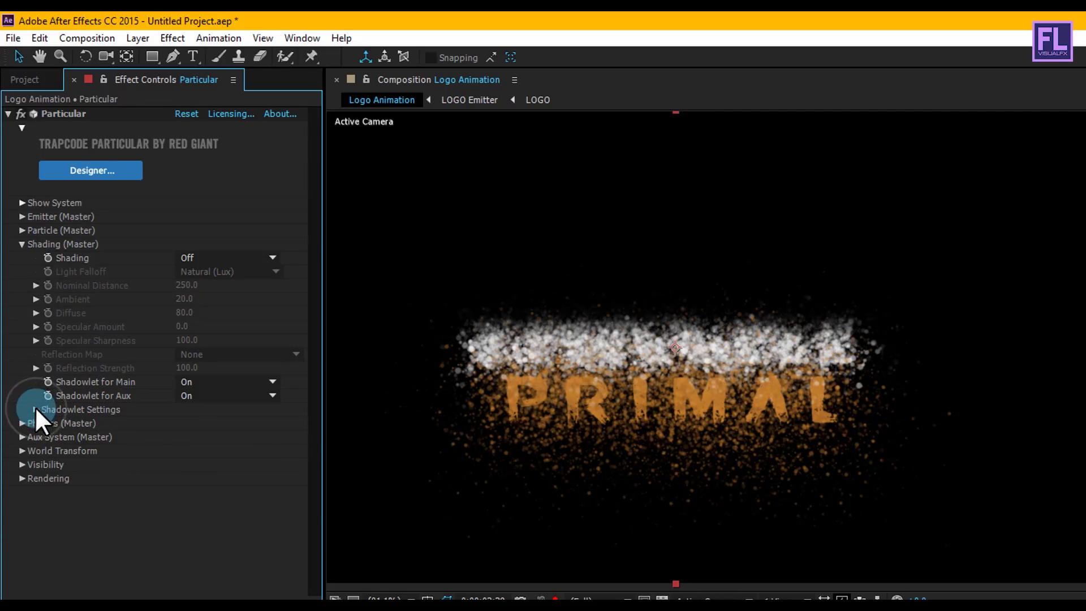
click(22, 245)
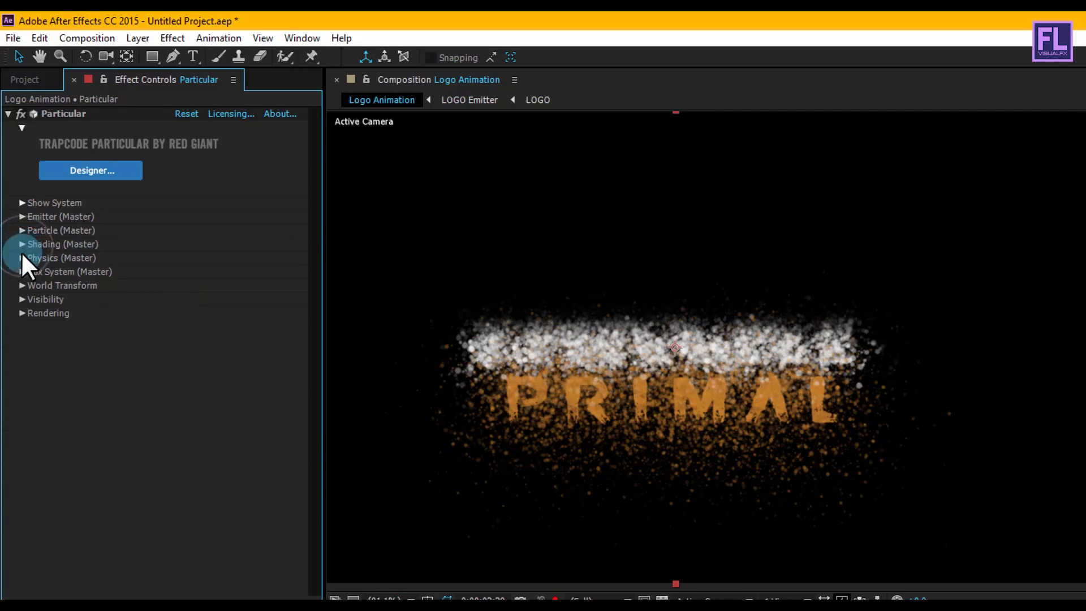
In Particular's Physics settings, set Gravity to -50.
click(22, 257)
click(181, 284)
text(-50)
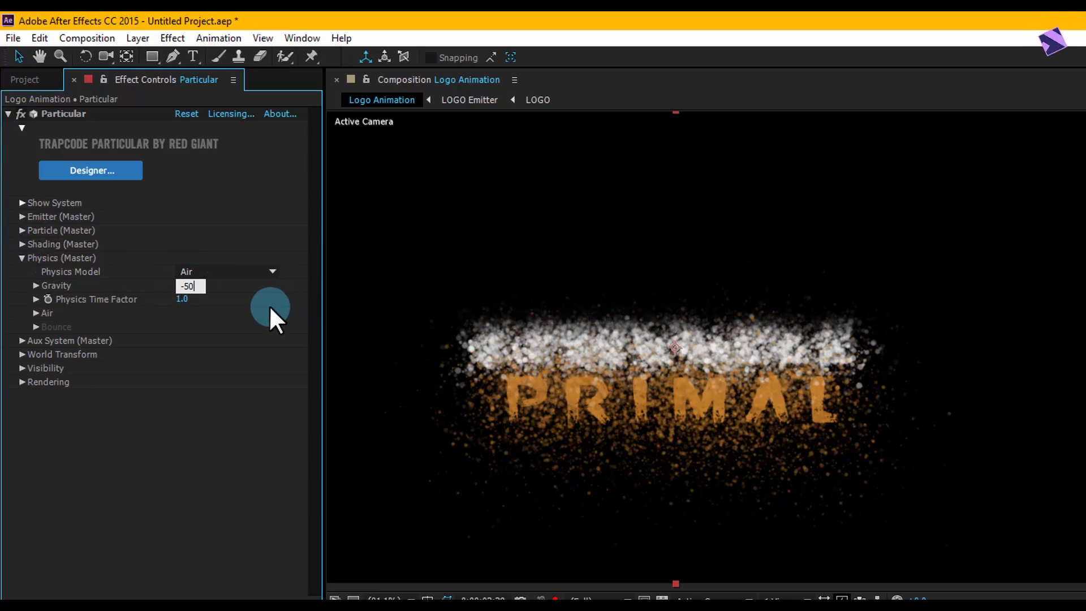
text(3)
key(Return)
click(188, 286)
text(-50)
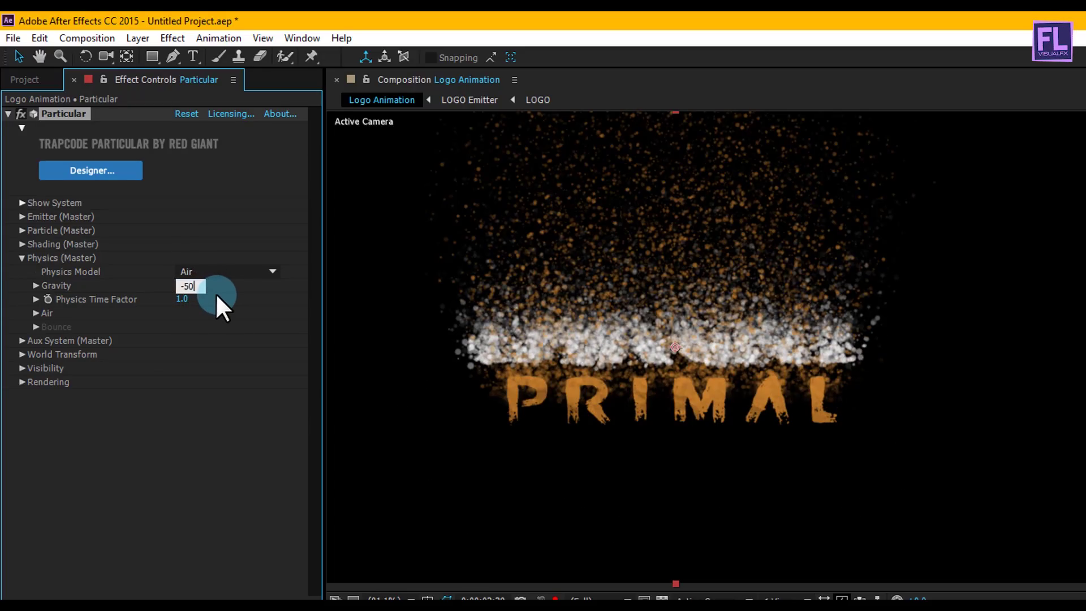
key(Return)
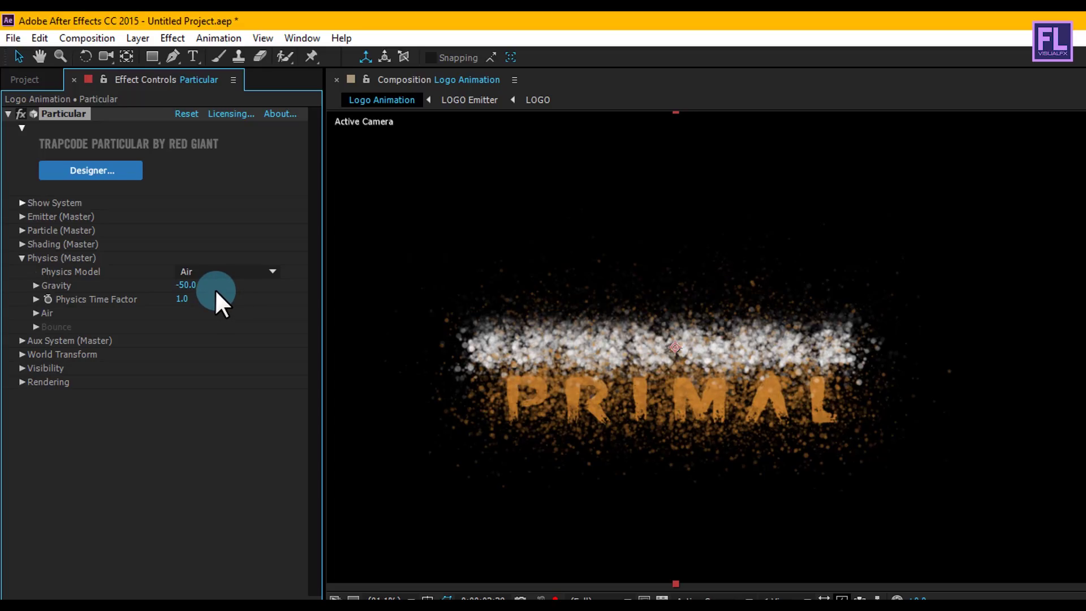
In the Air physics settings, set Air Resistance to 1 and Wind Y to -53.
click(36, 312)
click(181, 341)
text(1)
click(255, 339)
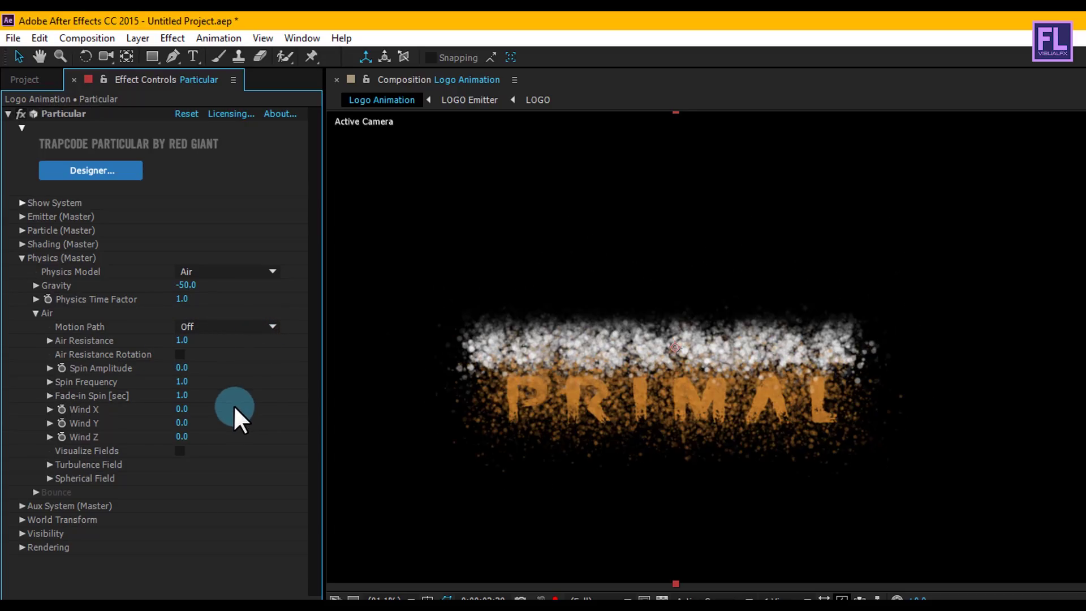
click(182, 423)
text(-53)
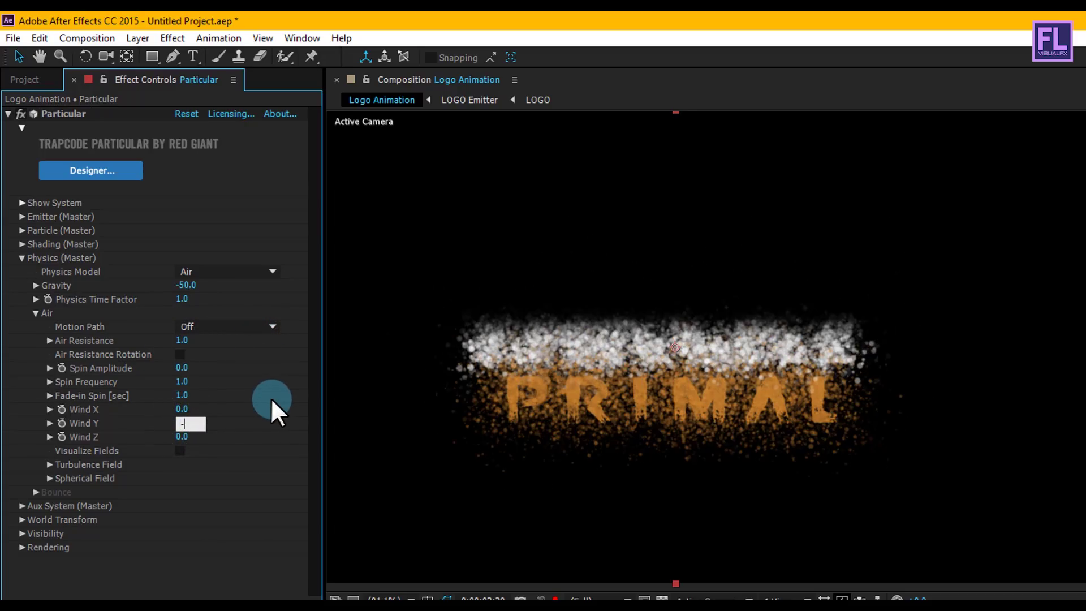
click(270, 397)
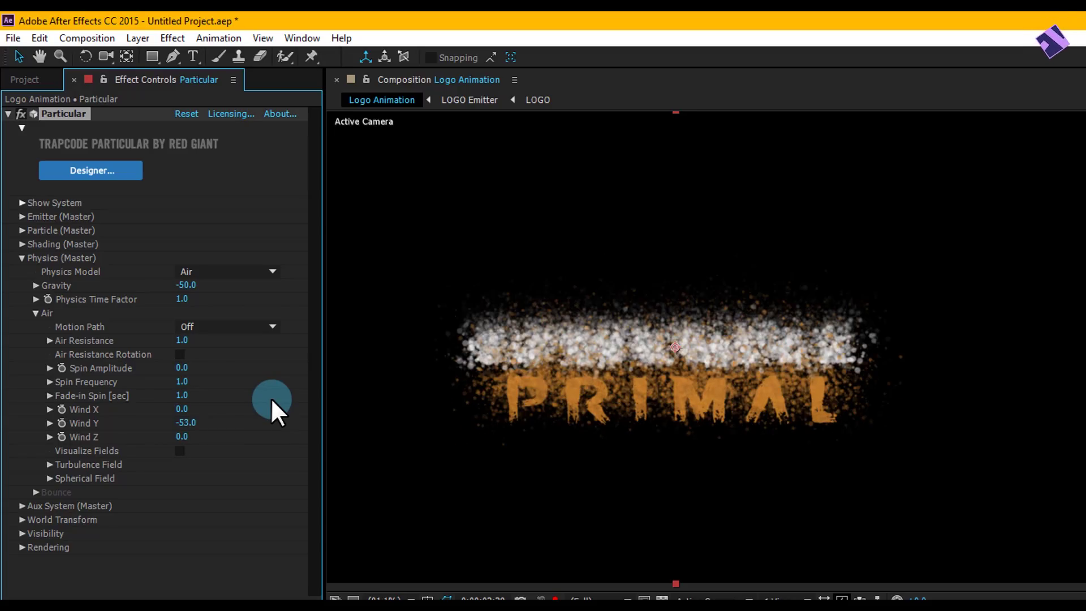
In the Turbulence Field settings, set Affect Position to 200 and Fade-in Time to 0.1 seconds.
click(49, 463)
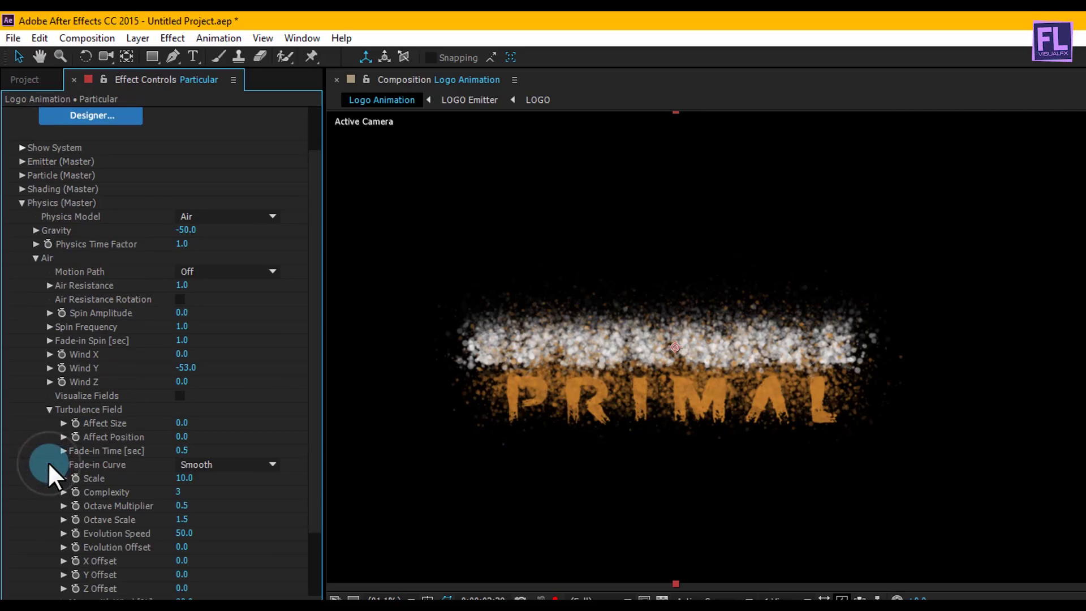
scroll(117, 412, down, 2)
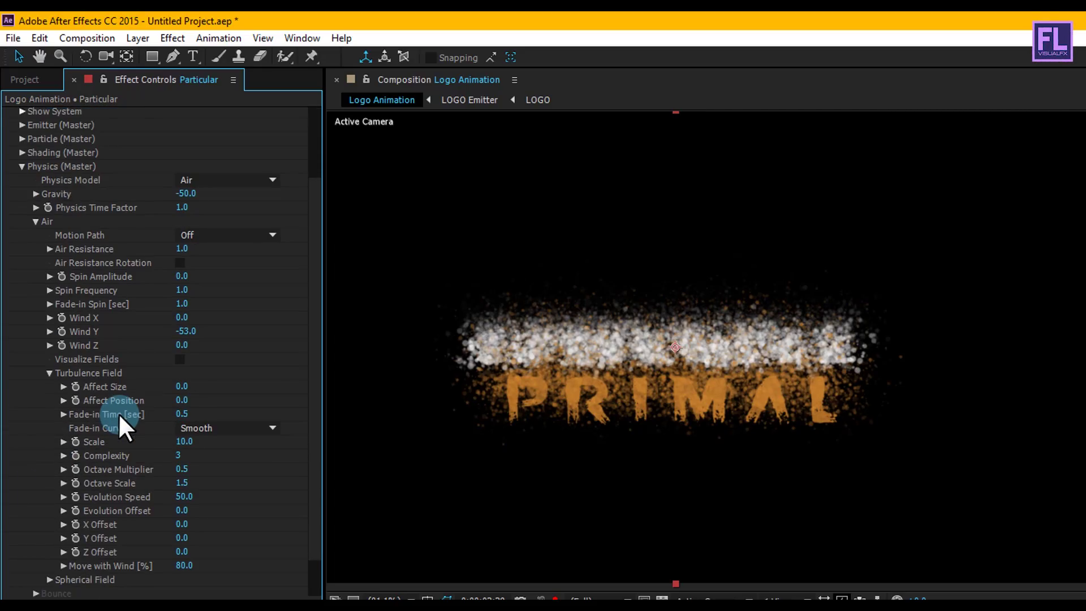
click(190, 402)
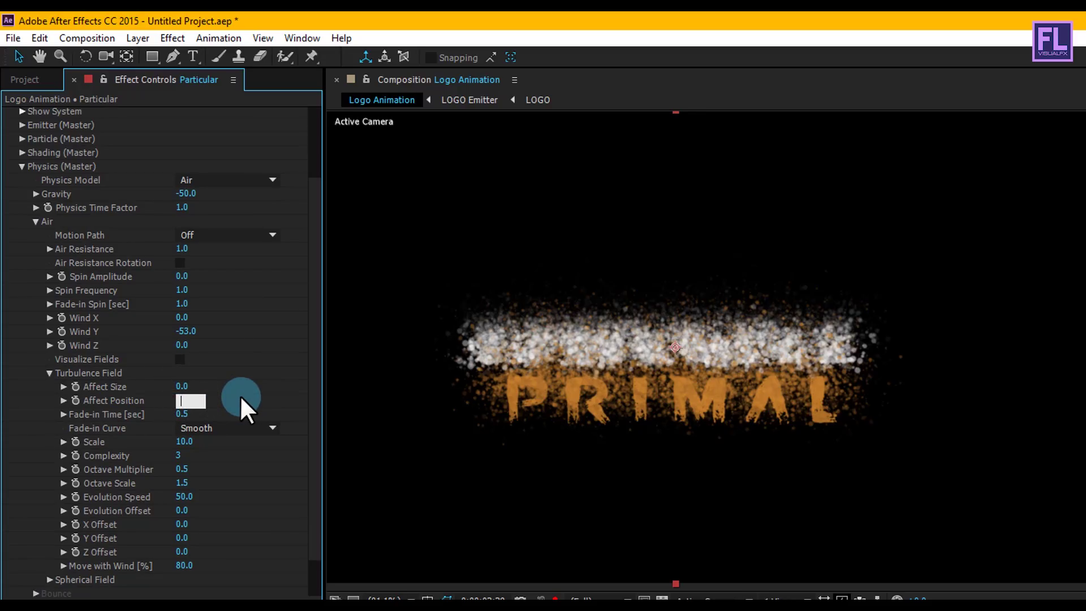
text(200)
click(239, 395)
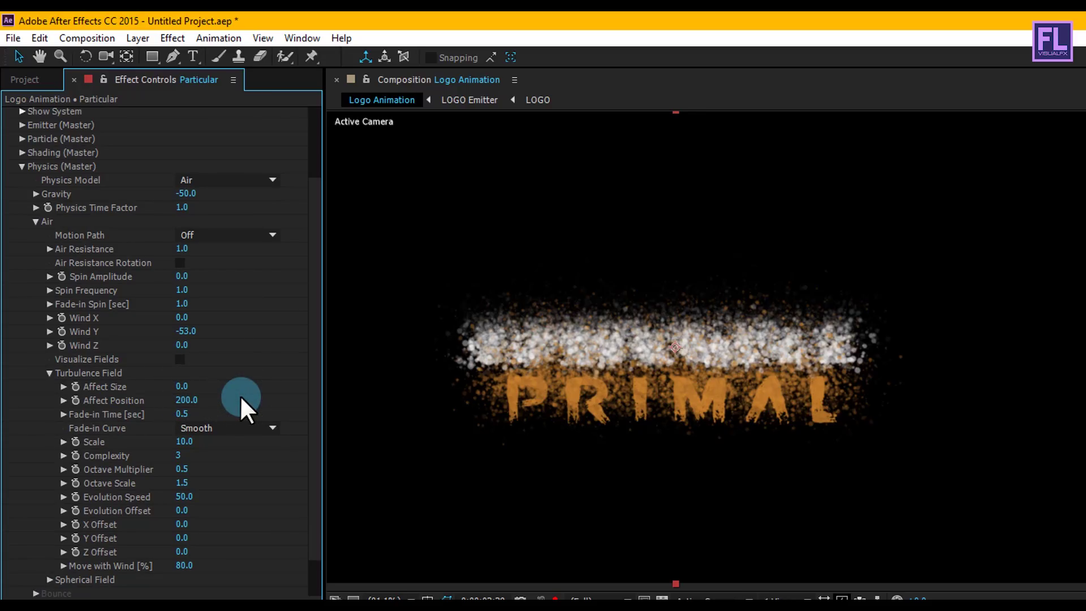
click(182, 414)
text(0.)
key(Return)
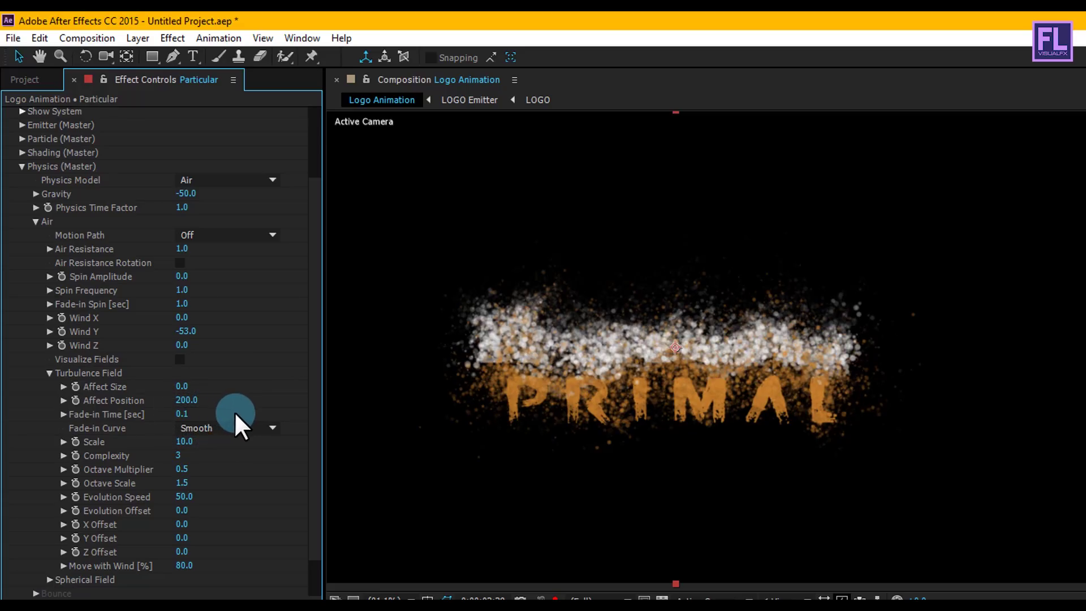
Set the Turbulence Field's Scale to 12 and collapse the Physics settings.
click(185, 441)
text(12)
click(217, 439)
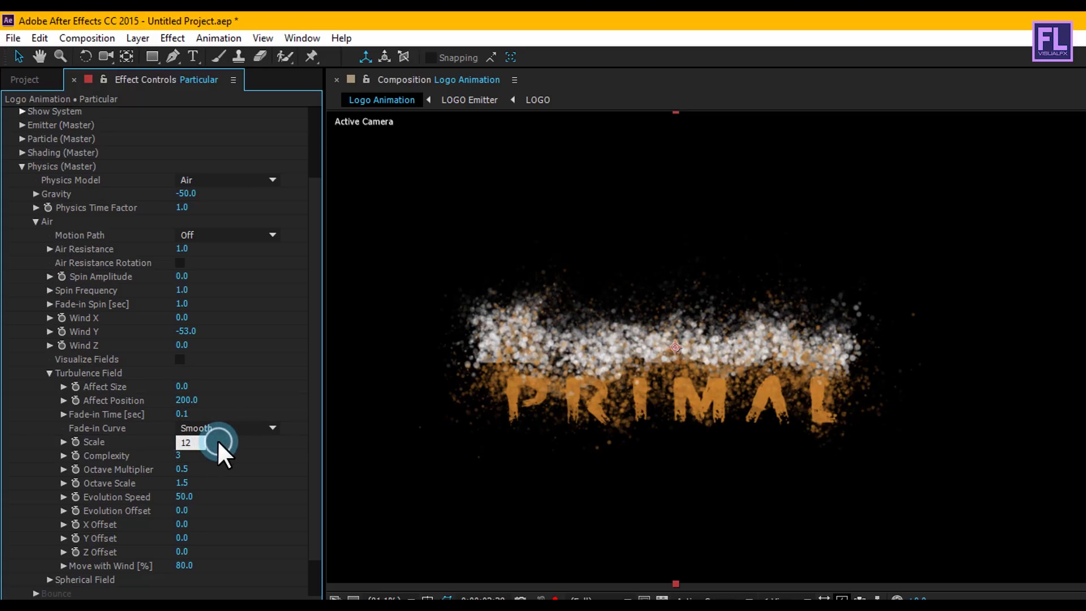
click(256, 368)
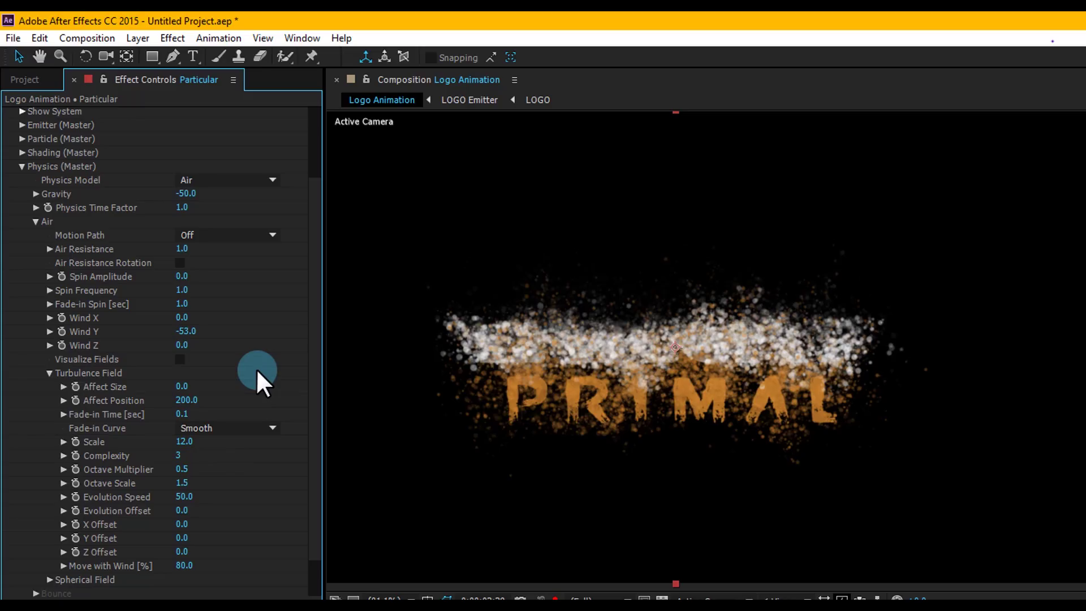
scroll(256, 369, down, 1)
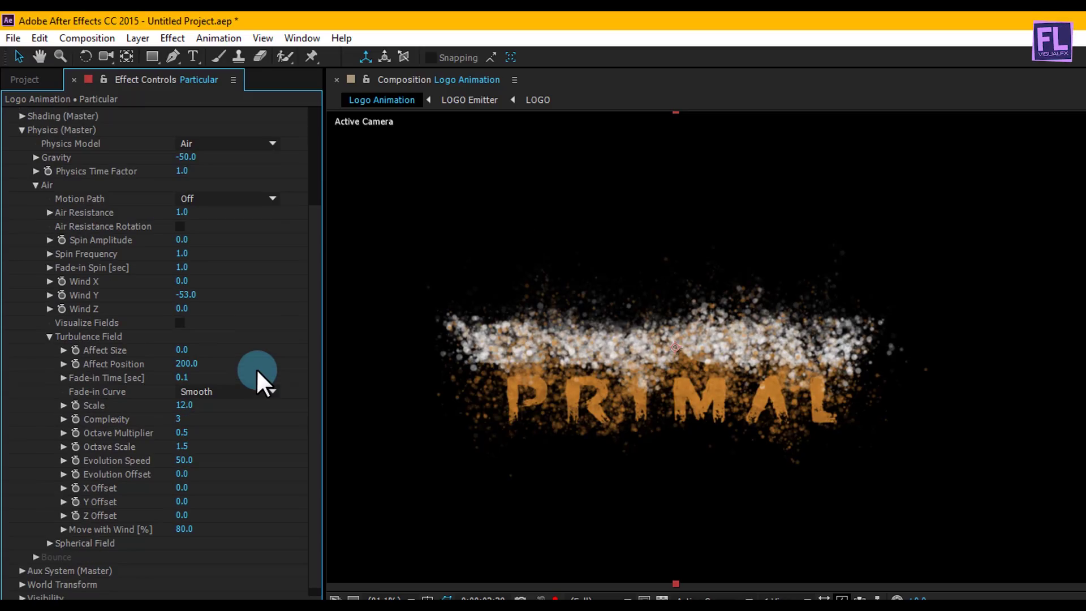
scroll(256, 368, up, 1)
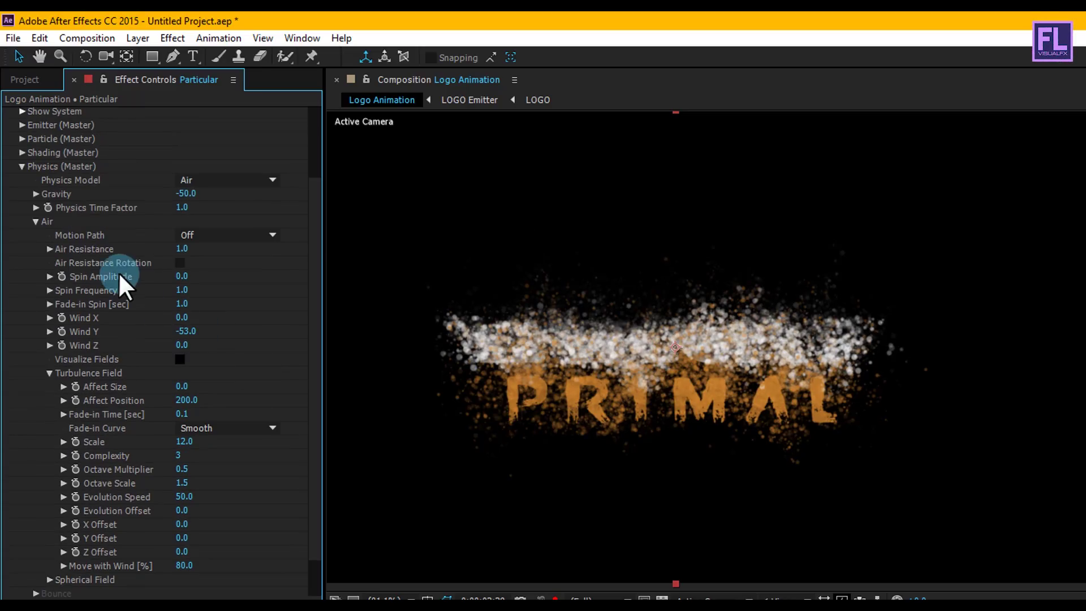
click(35, 220)
click(22, 258)
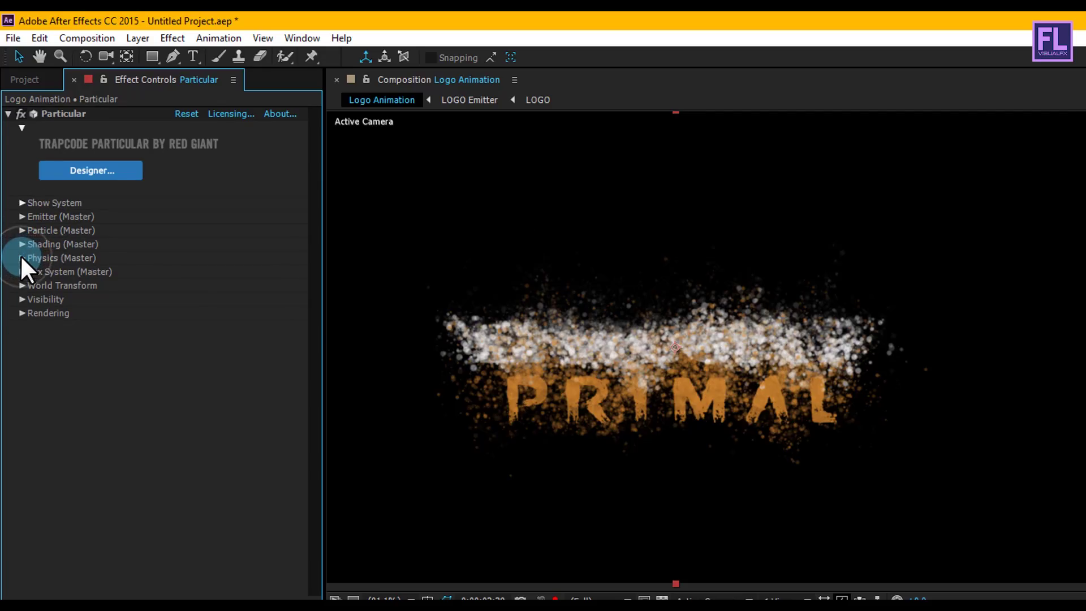
In Particular's Rendering settings, set Motion Blur to On and collapse the Rendering group.
click(22, 313)
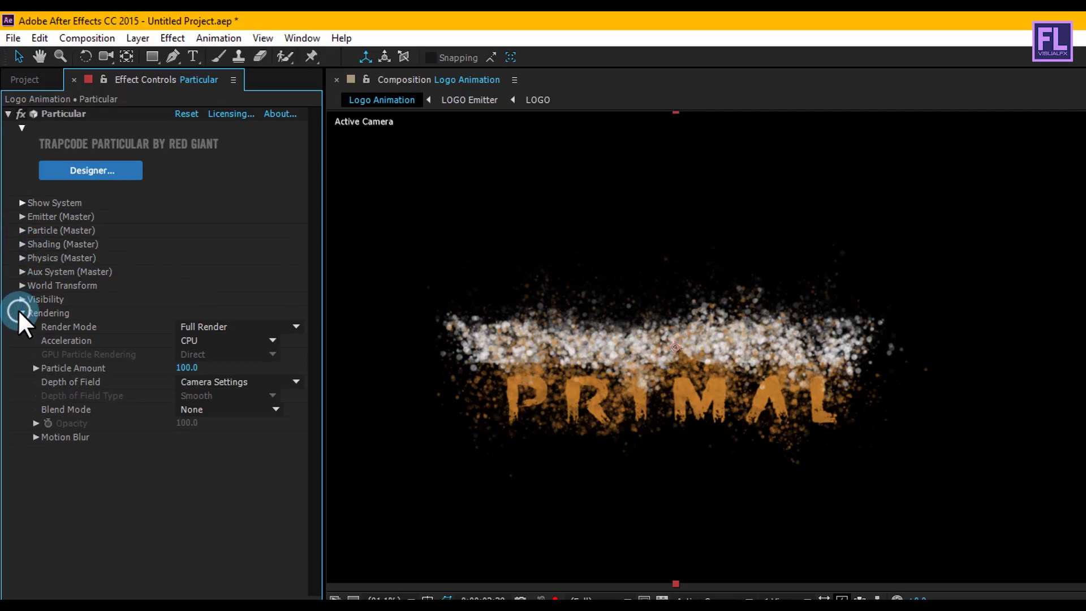
click(35, 436)
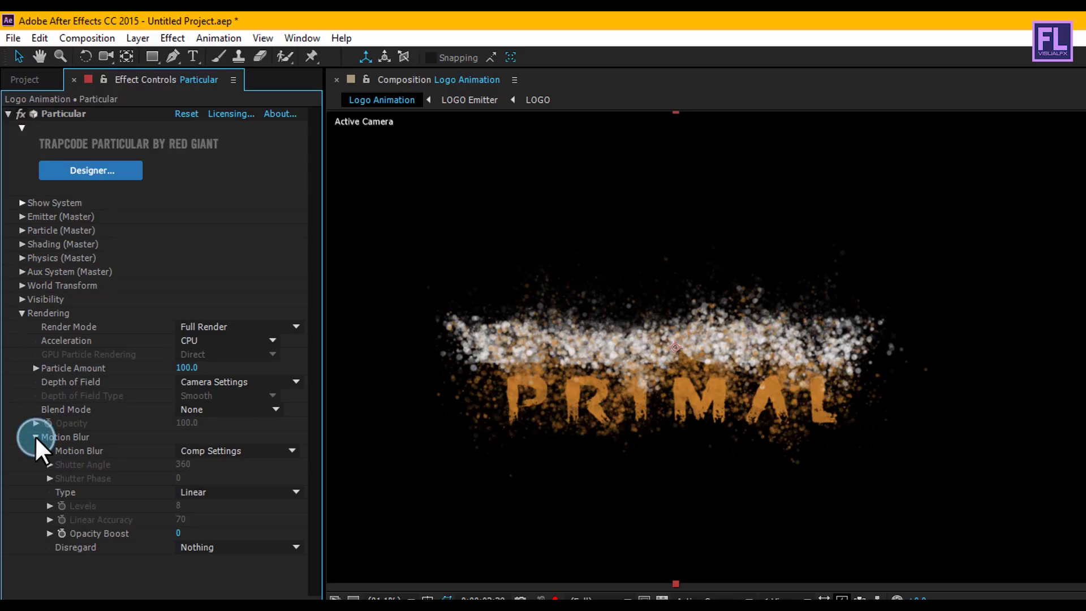
click(215, 449)
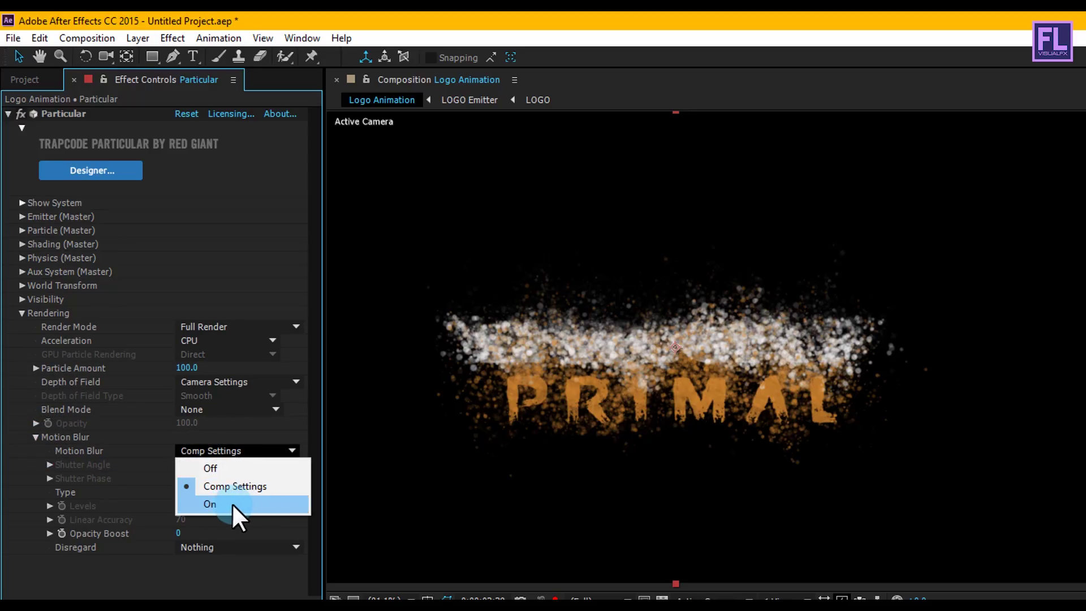
click(232, 504)
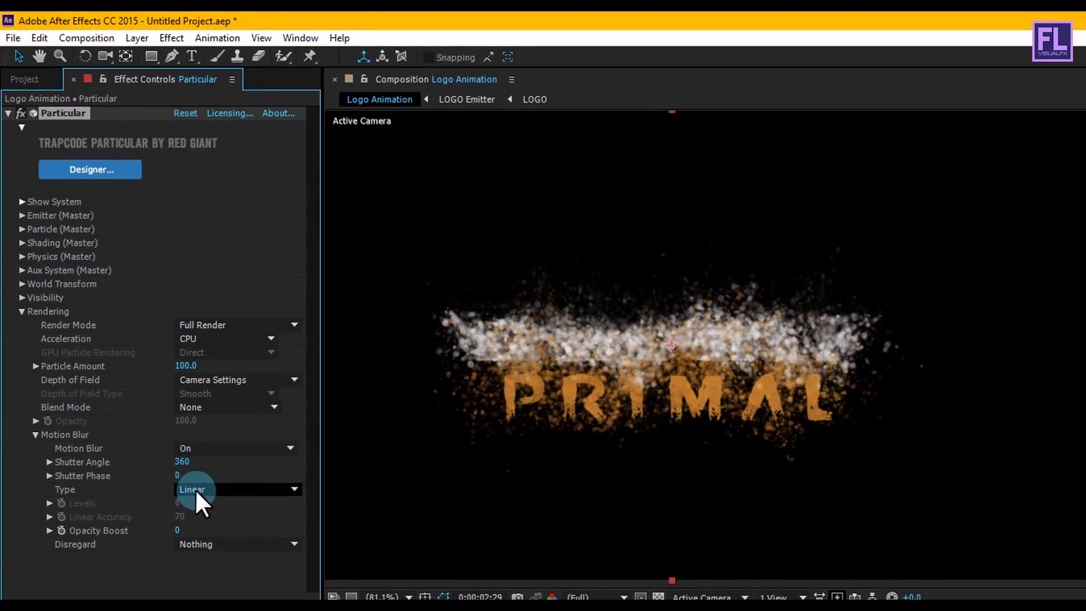
click(21, 312)
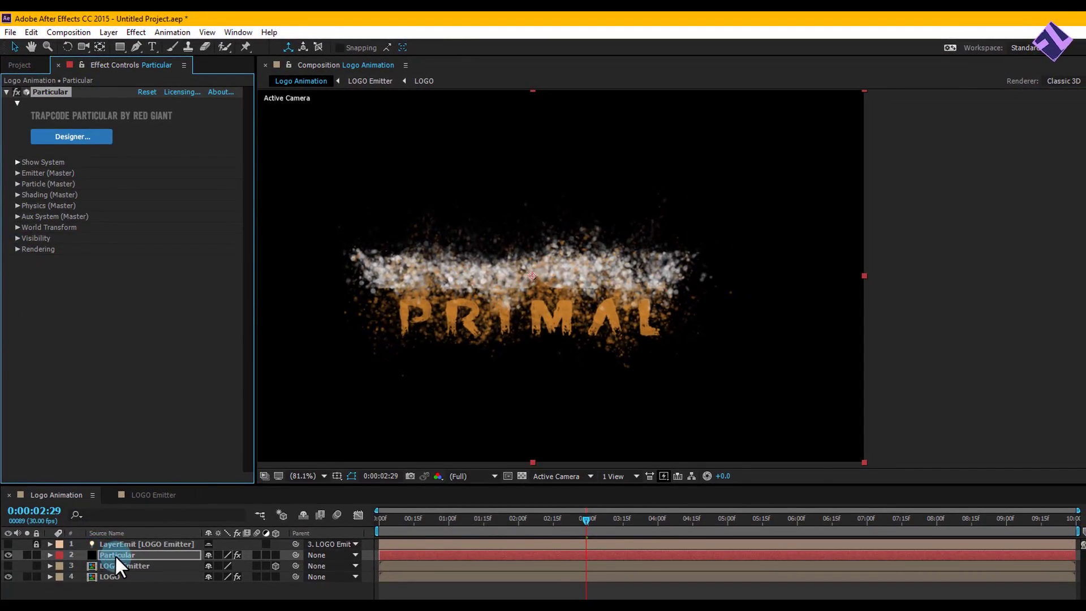
Add the Sharpen effect to the Particular layer with a Sharpen Amount of 50.
click(114, 555)
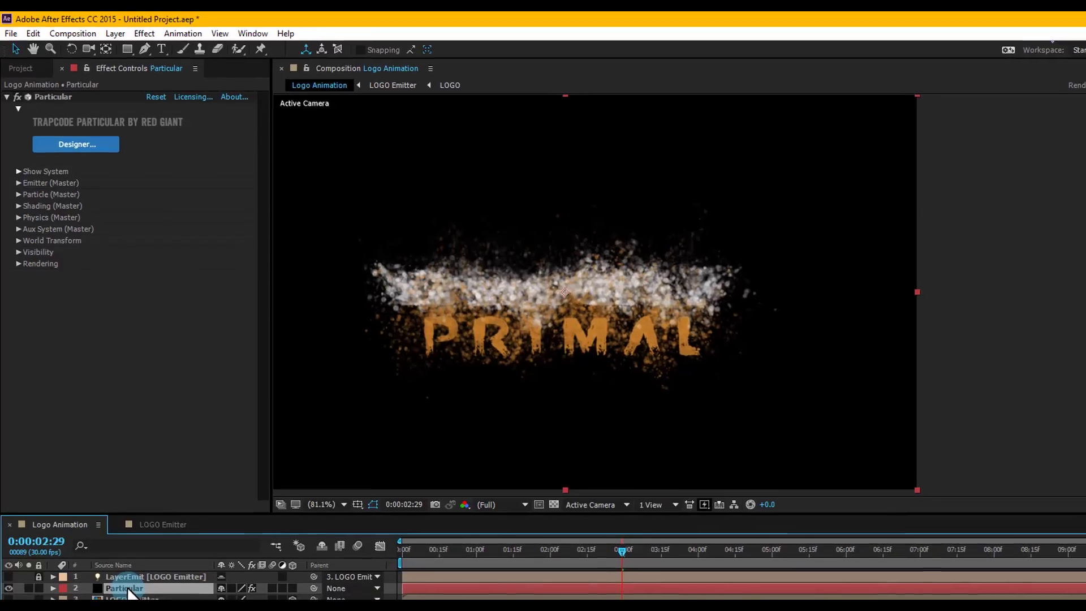
click(140, 33)
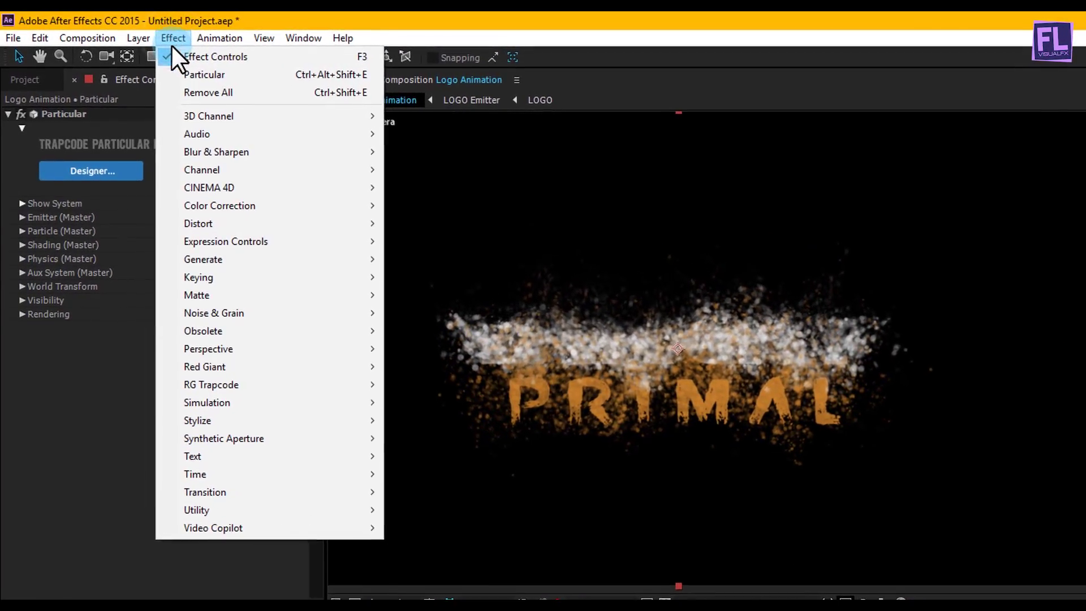
click(201, 146)
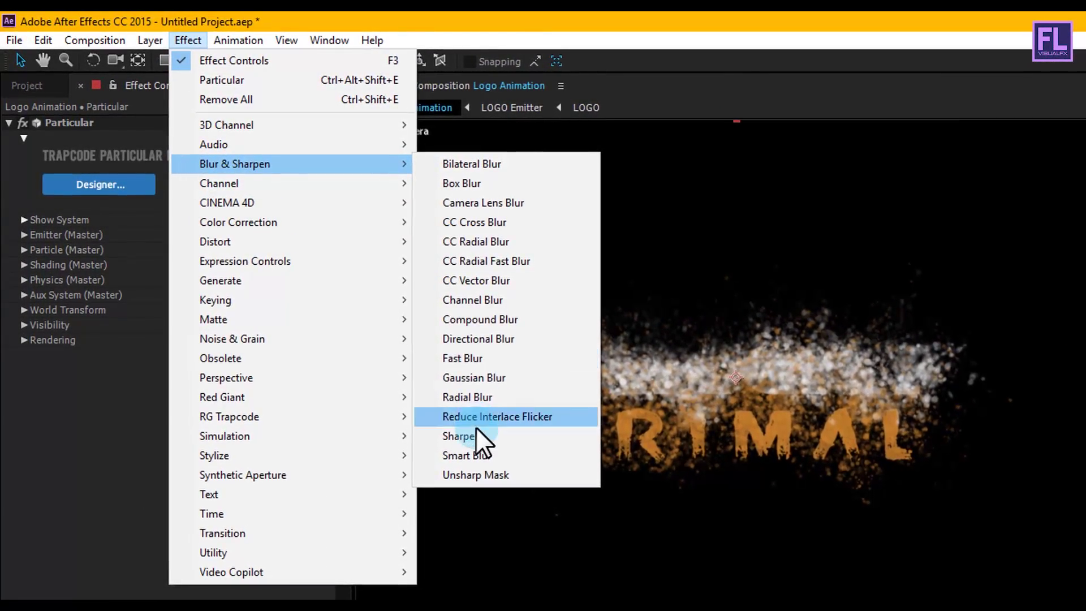
click(466, 439)
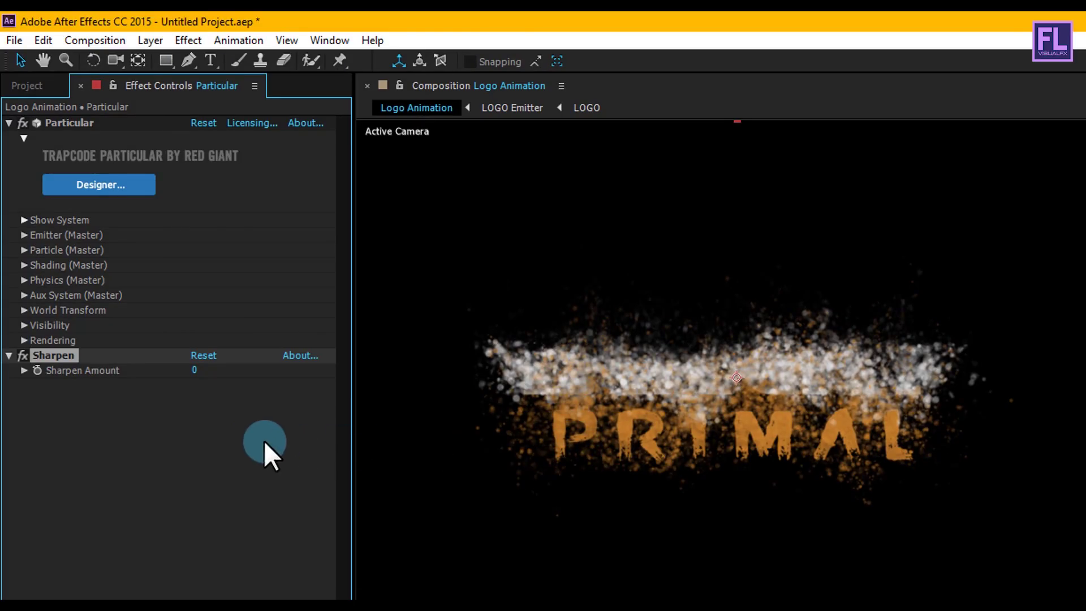
click(195, 370)
text(50)
key(Return)
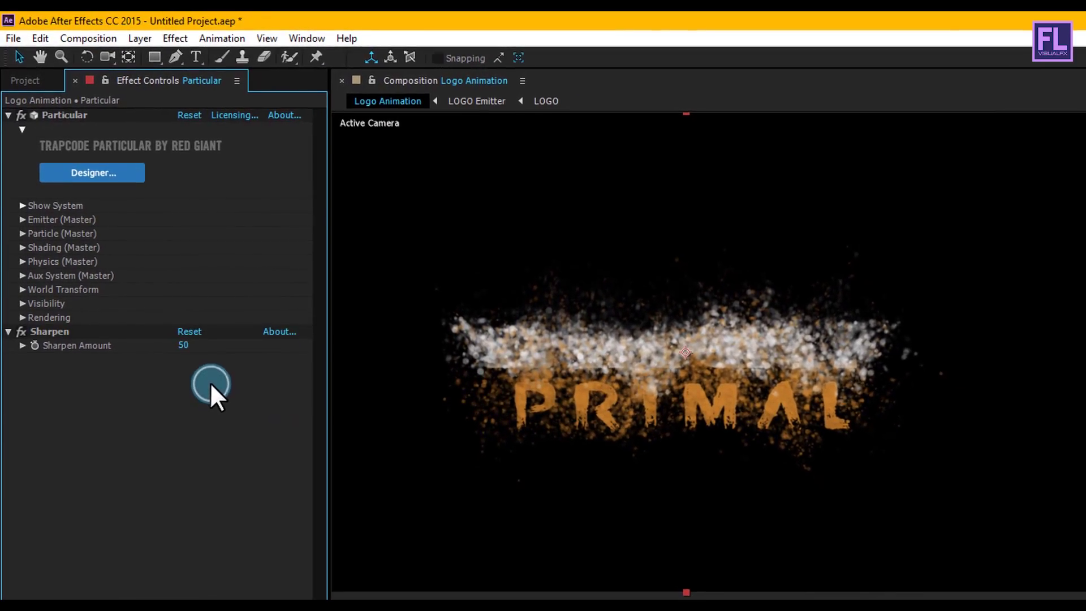
Inspect the sharpened particles up close, then preview and scrub through the Logo Animation composition.
key(h)
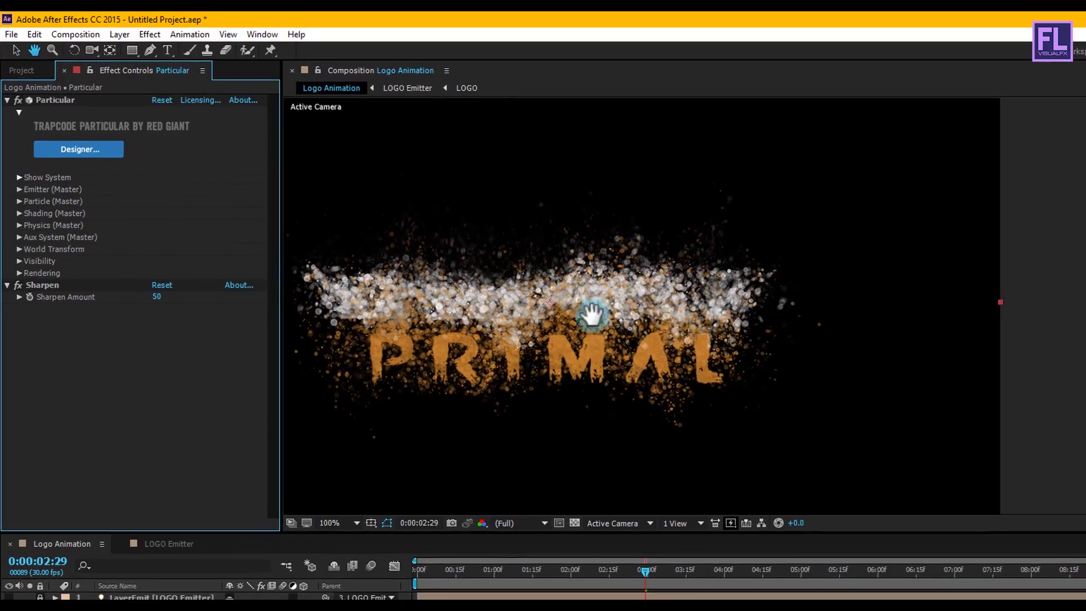
click(704, 305)
drag(705, 305, 740, 299)
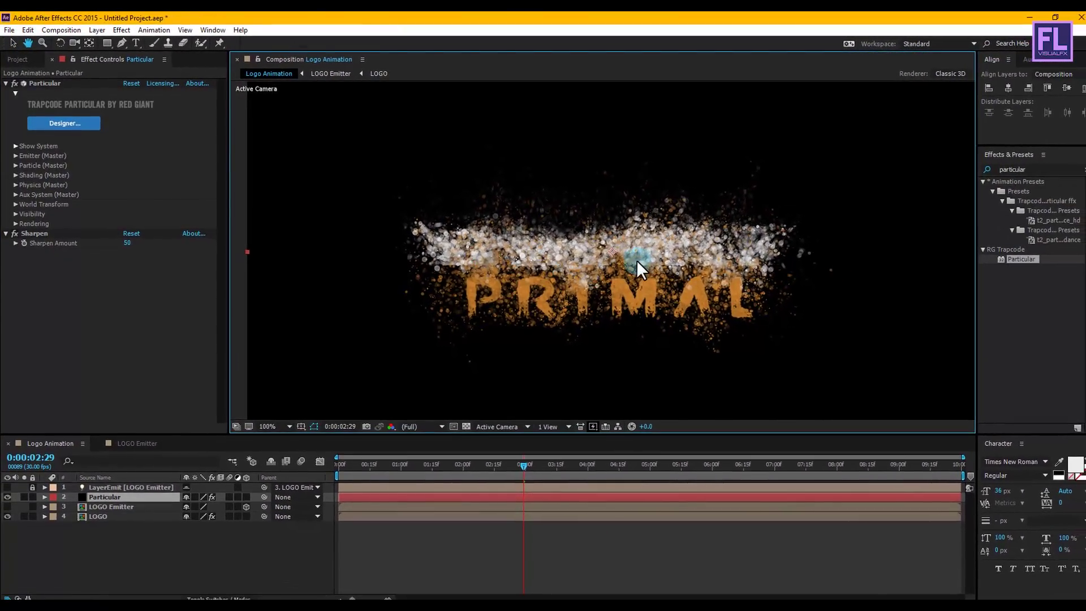
key(0)
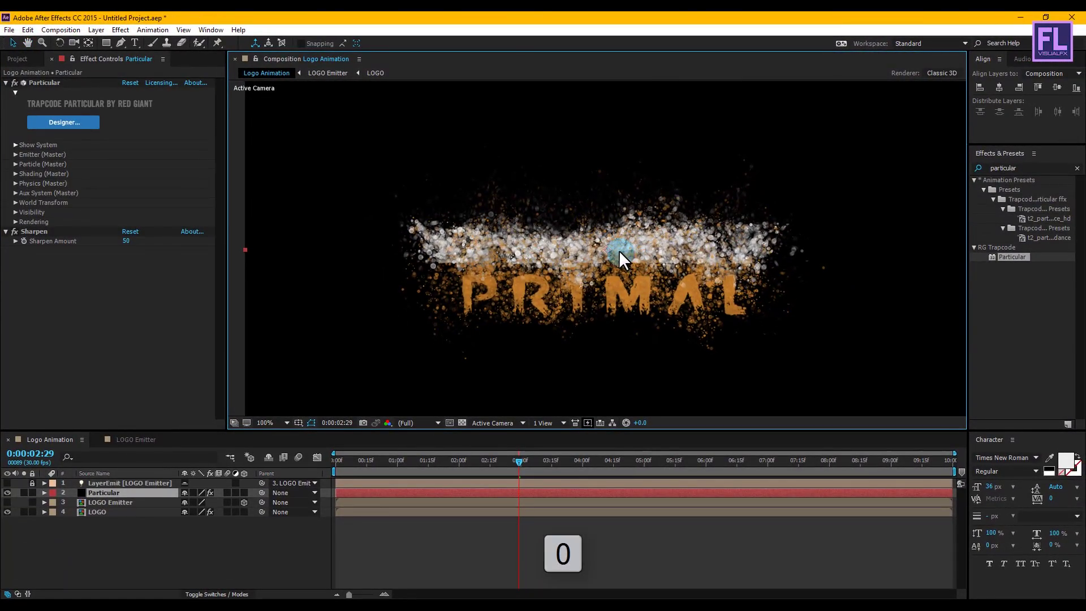
click(263, 573)
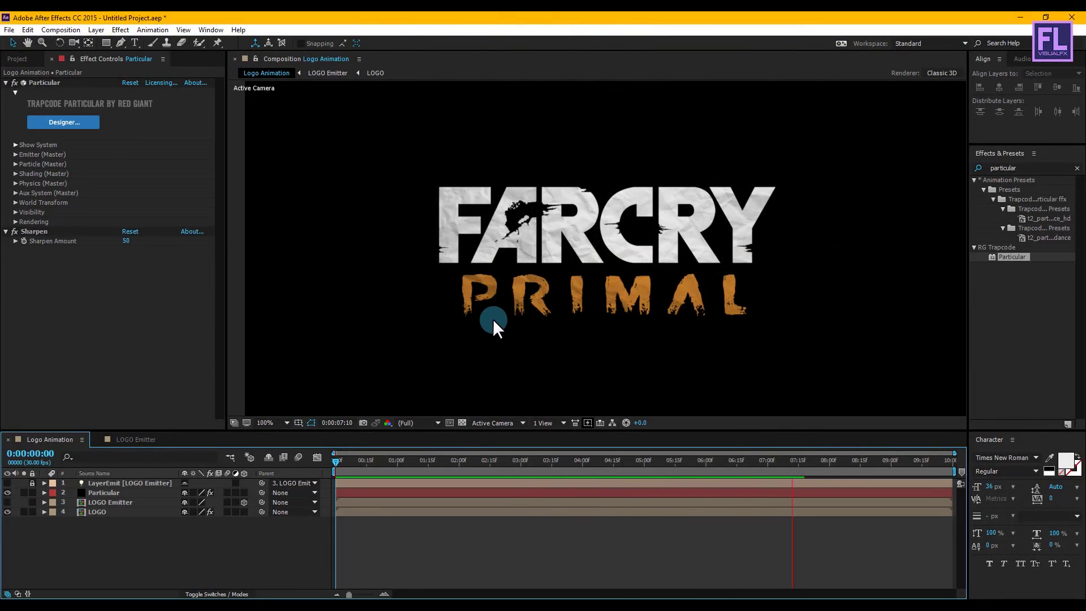
key(space)
key(space)
drag(378, 464, 544, 427)
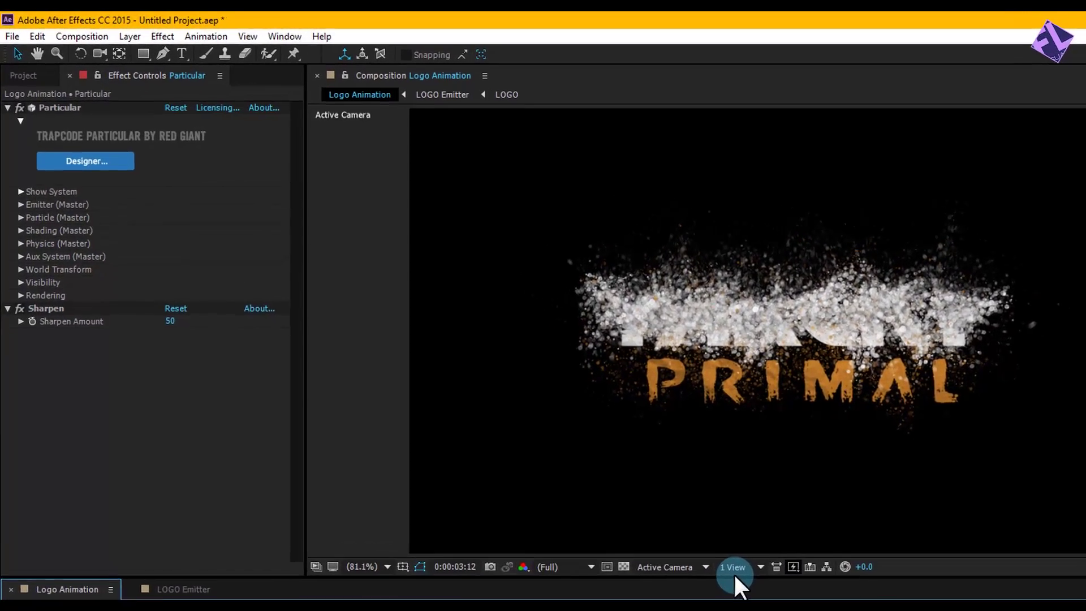
Create a new composition named Main at 1920 x 1080 px, 30 frames per second, with a duration of 0:00:10:00.
click(116, 51)
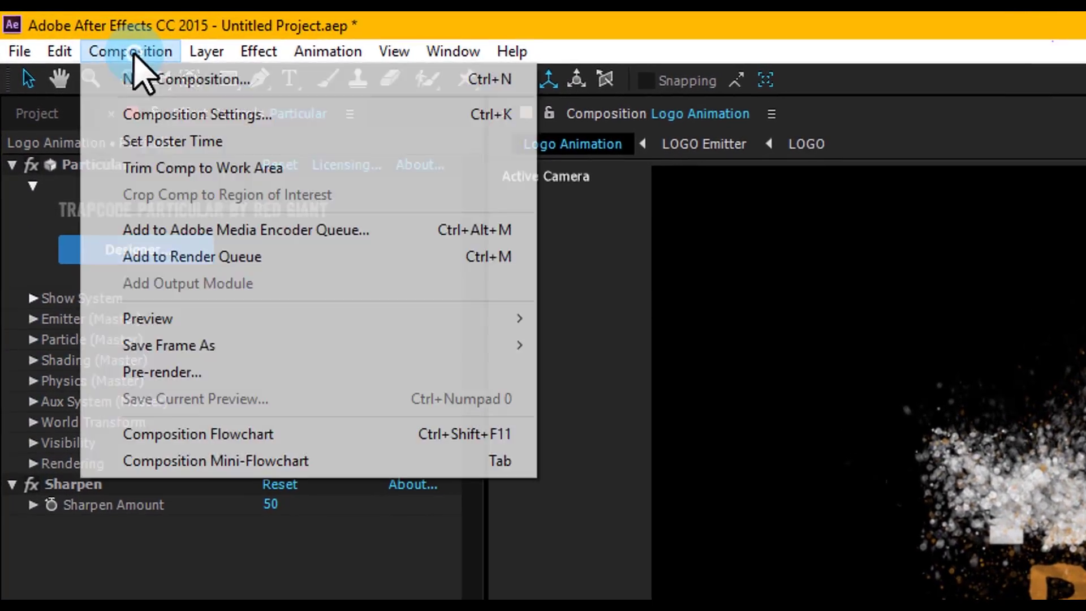
click(140, 100)
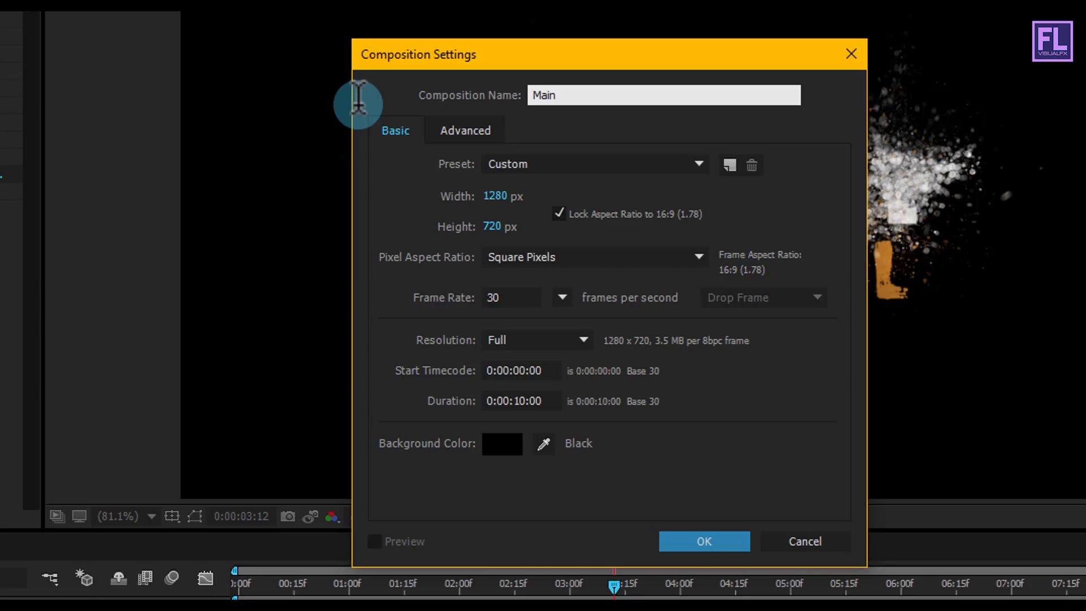
click(493, 195)
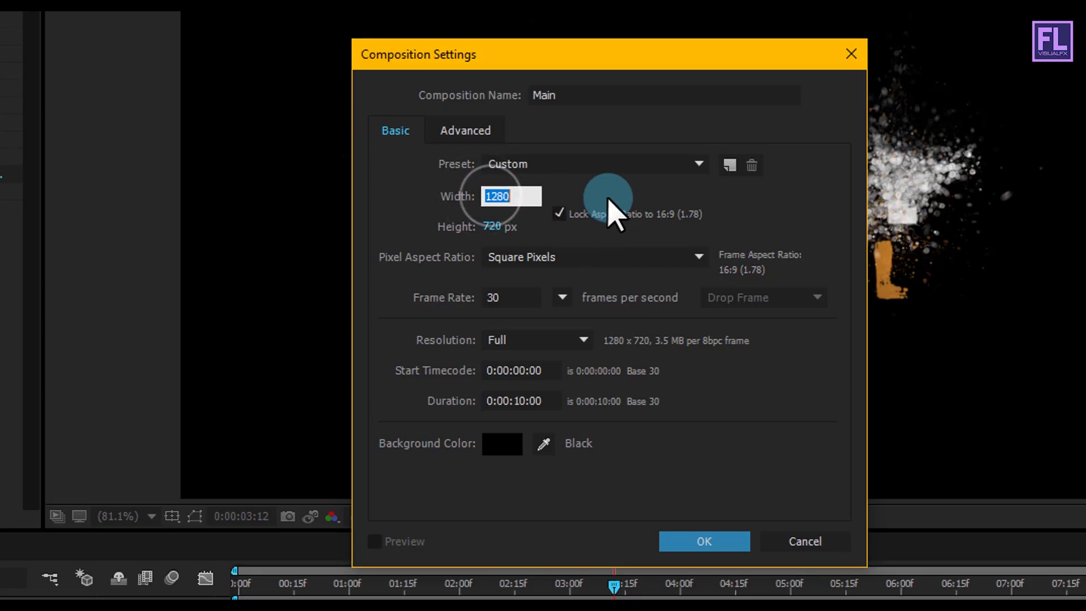
text(1920)
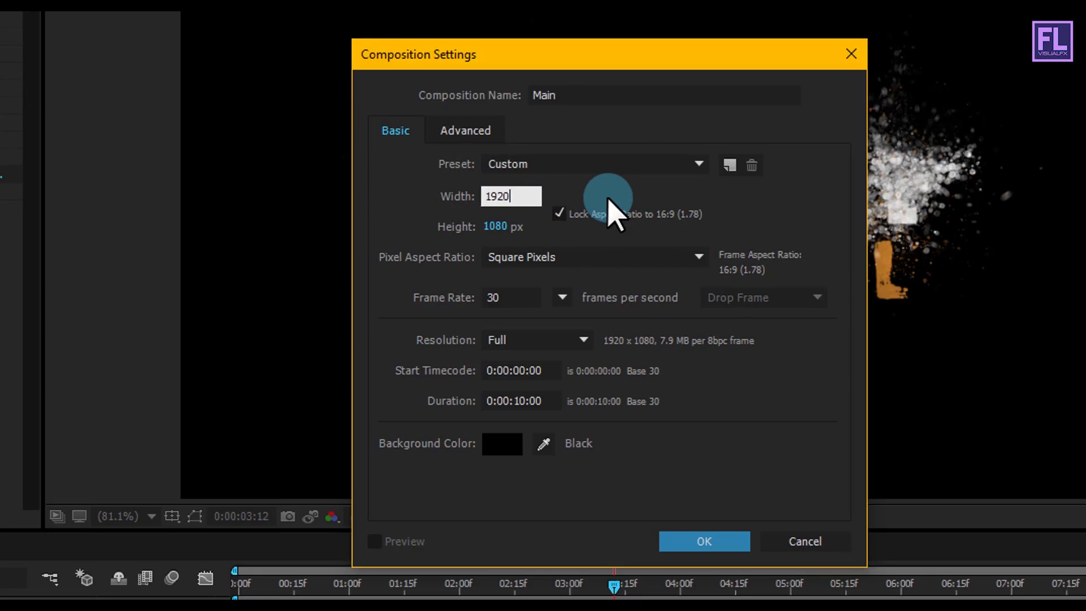
click(574, 229)
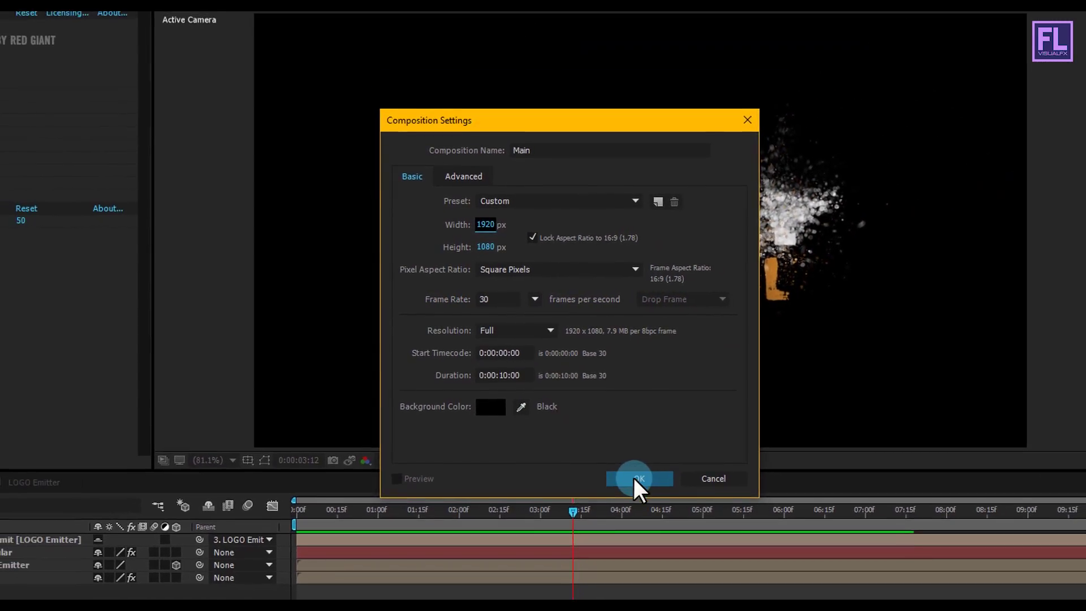
click(658, 496)
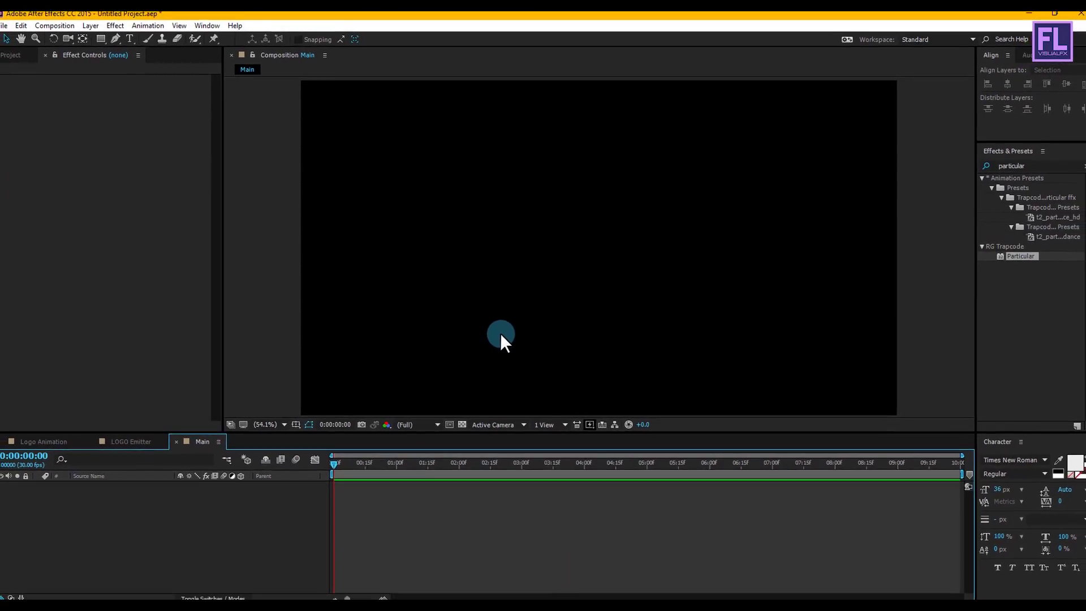
Import the Background.jpg and Fog.mov files into the project.
click(18, 58)
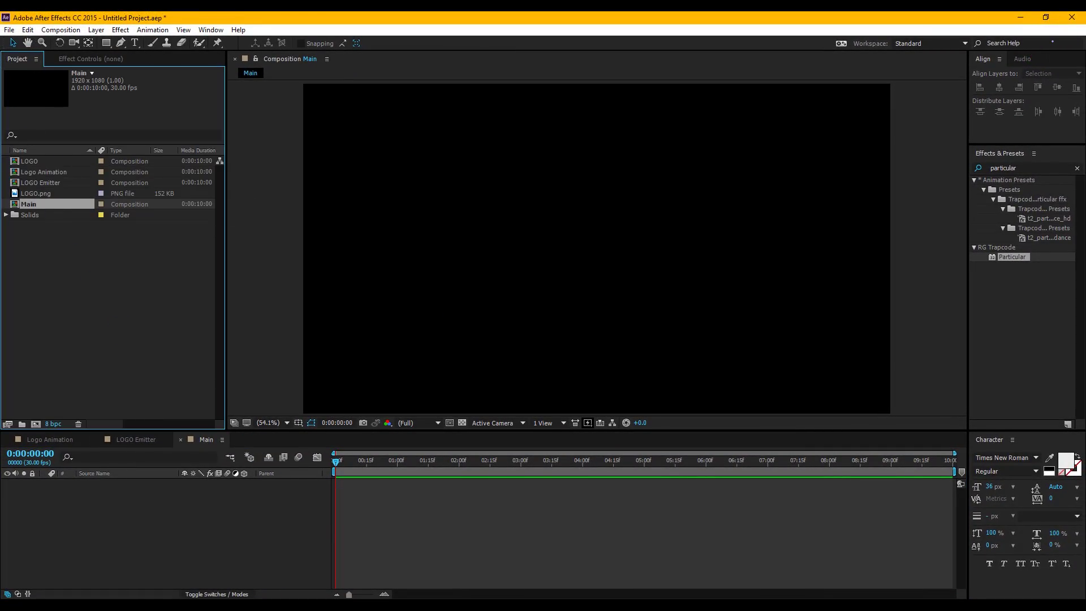
click(310, 565)
drag(599, 390, 223, 226)
drag(374, 257, 84, 274)
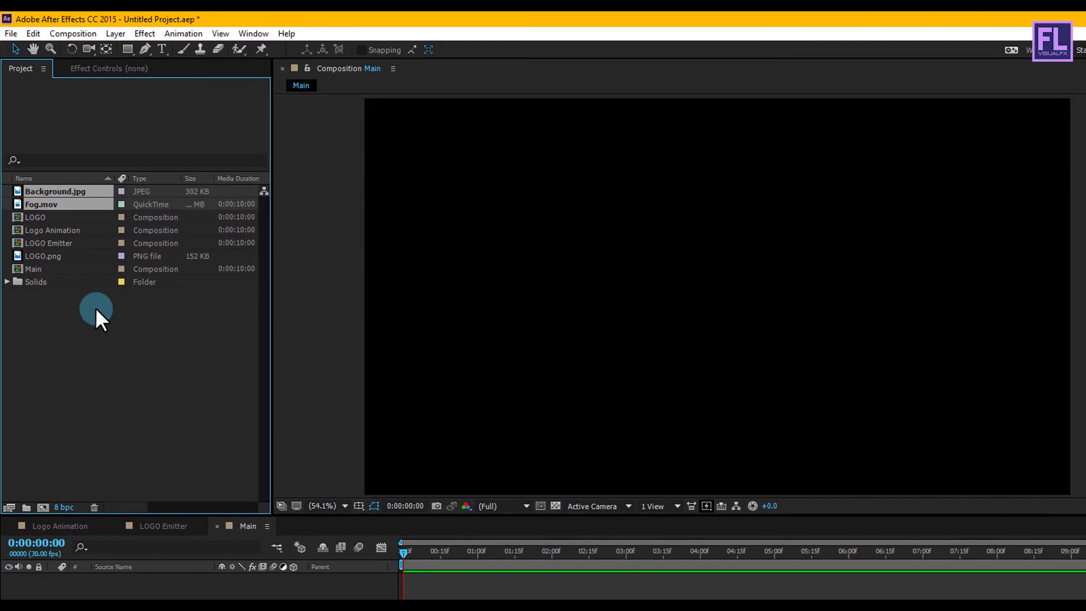
Place Background.jpg in the Main composition as a layer.
click(106, 309)
click(66, 189)
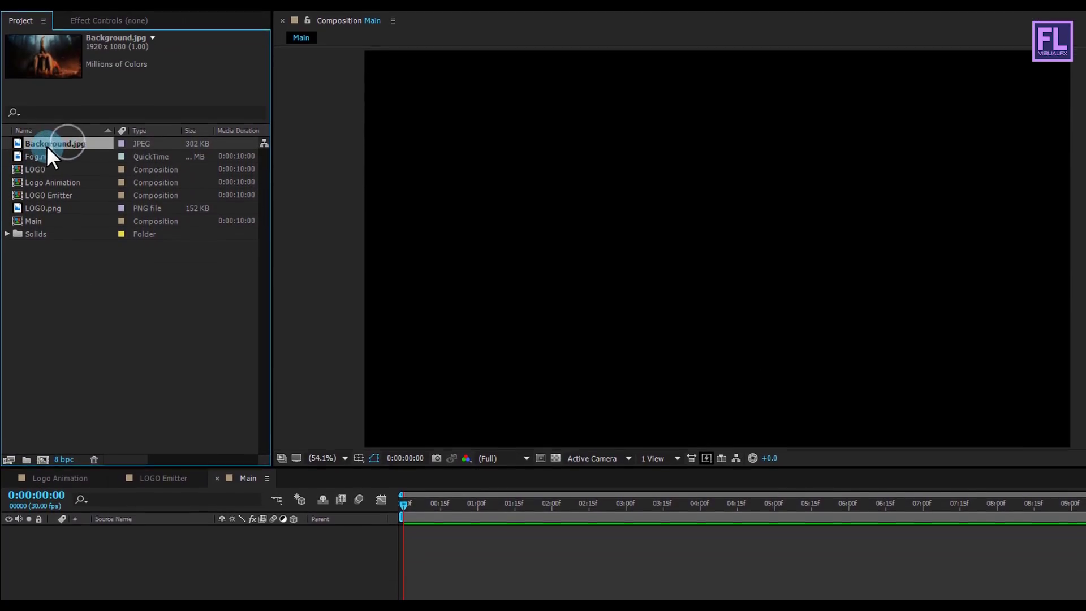
drag(52, 117, 145, 558)
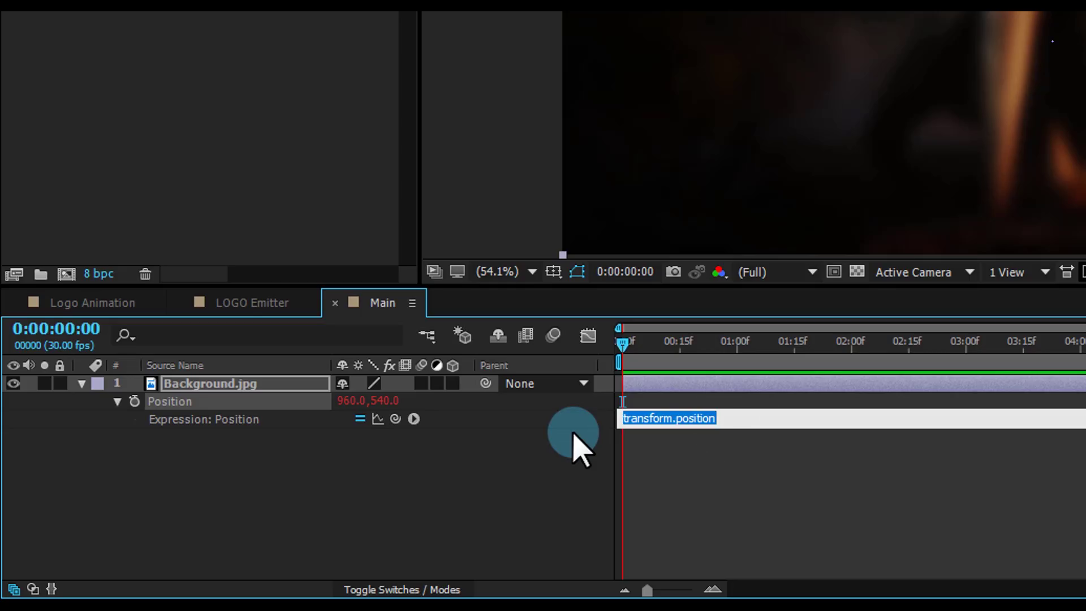
Set the Background.jpg layer's Position expression to wiggle(.7,20), collapse the layer and preview the motion.
text(wiggle(.7,20)
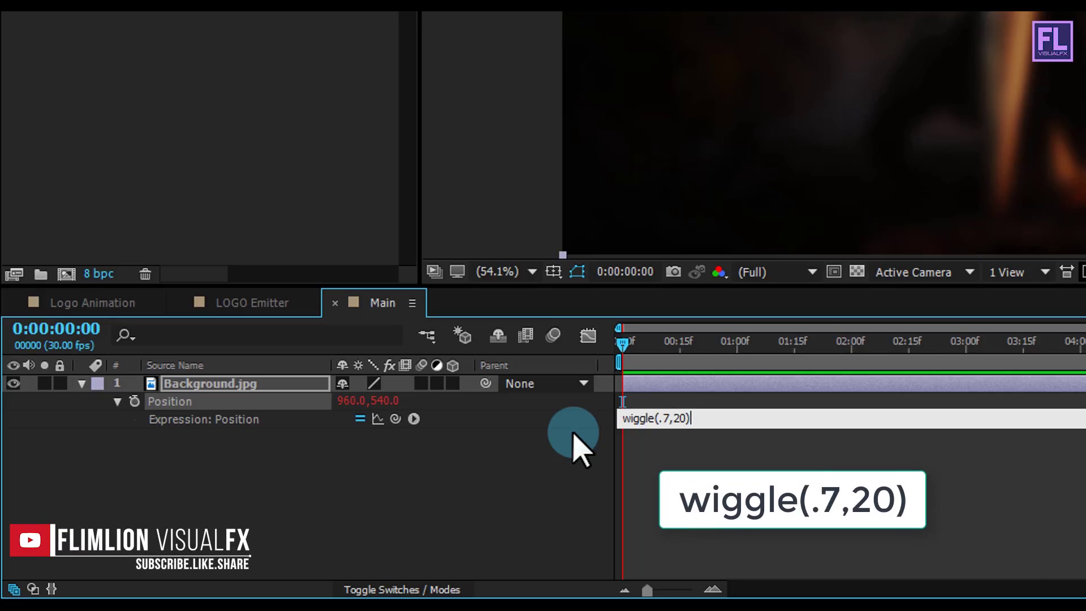
click(573, 434)
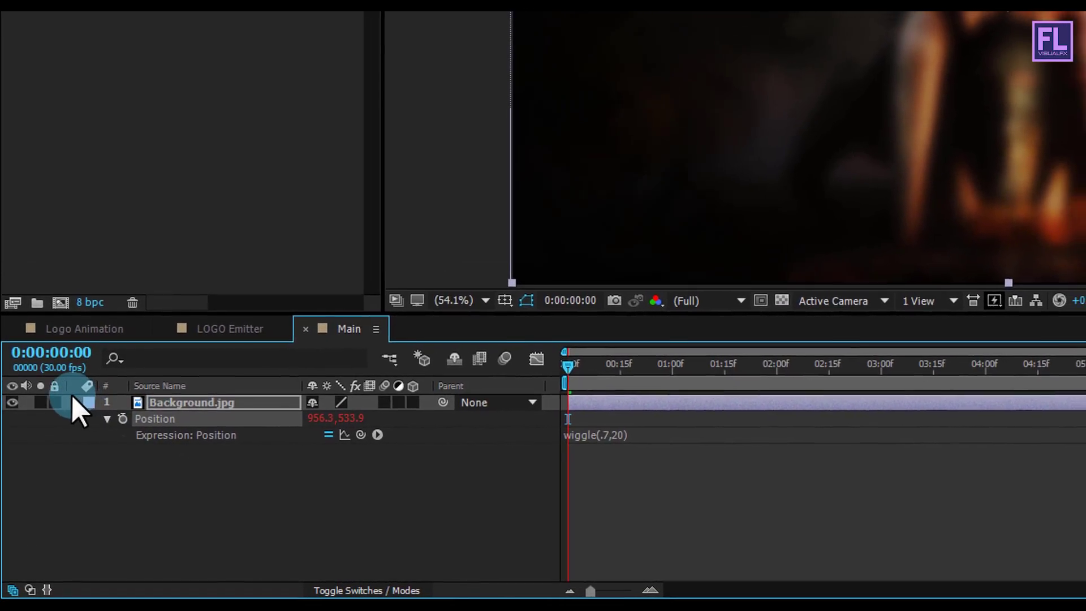
click(78, 394)
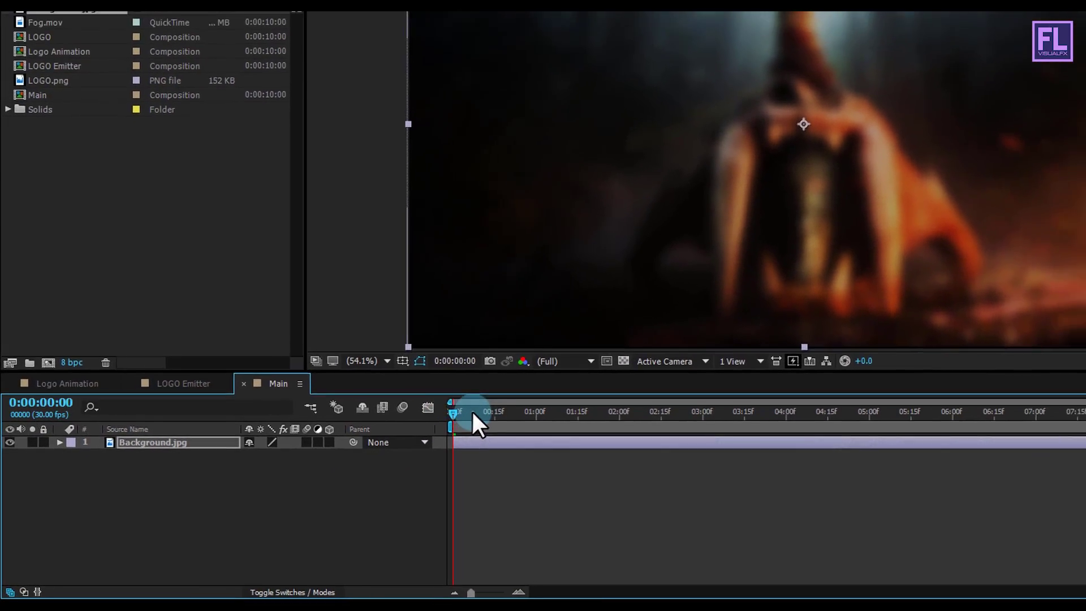
key(space)
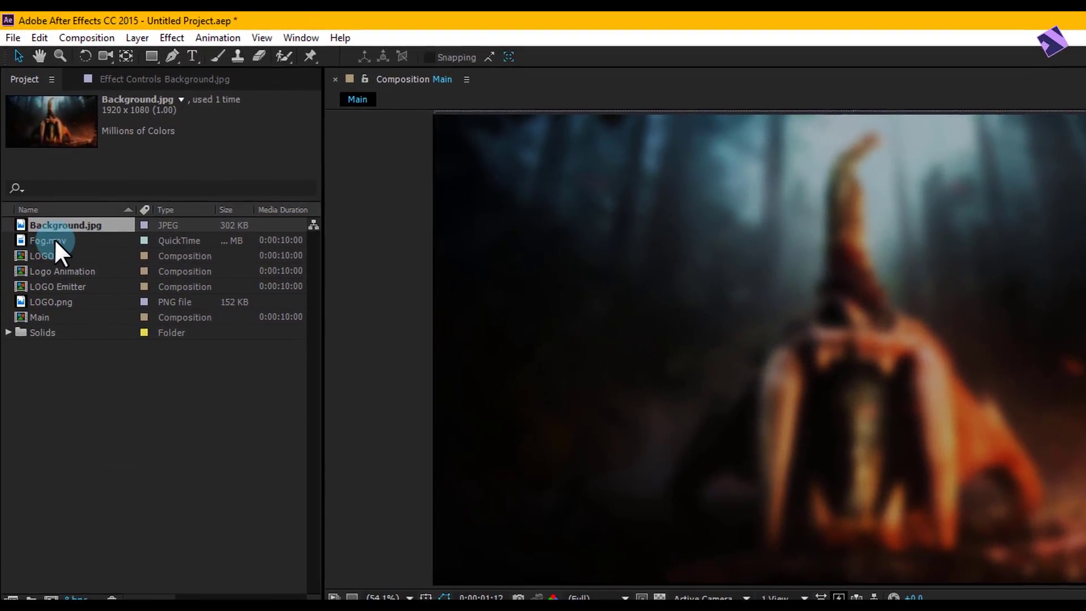
Place Fog.mov in the Main composition above the Background.jpg layer.
click(57, 246)
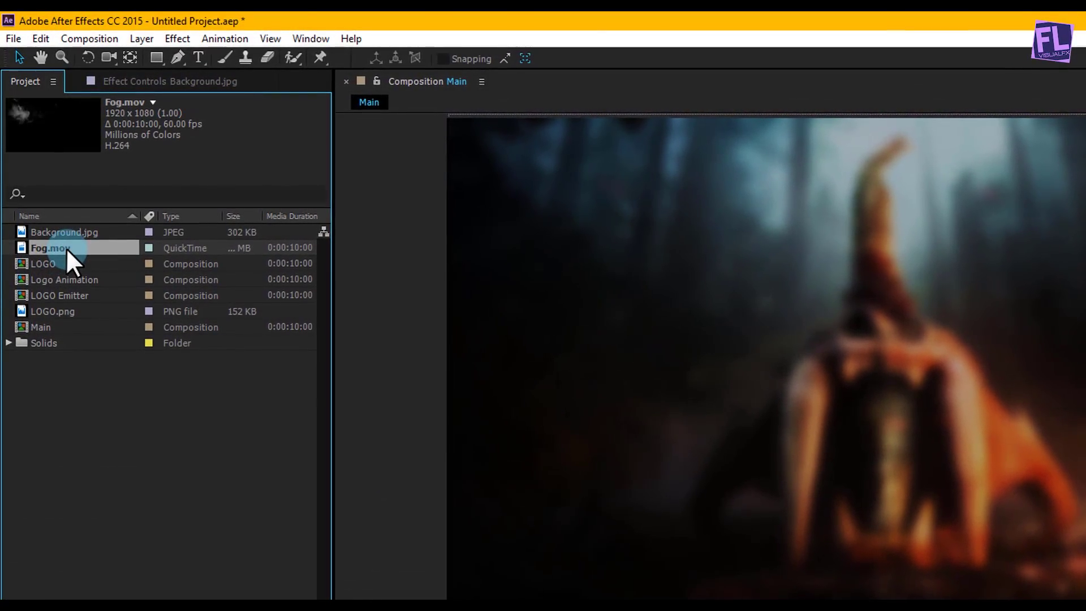
drag(66, 243, 111, 389)
drag(113, 330, 156, 610)
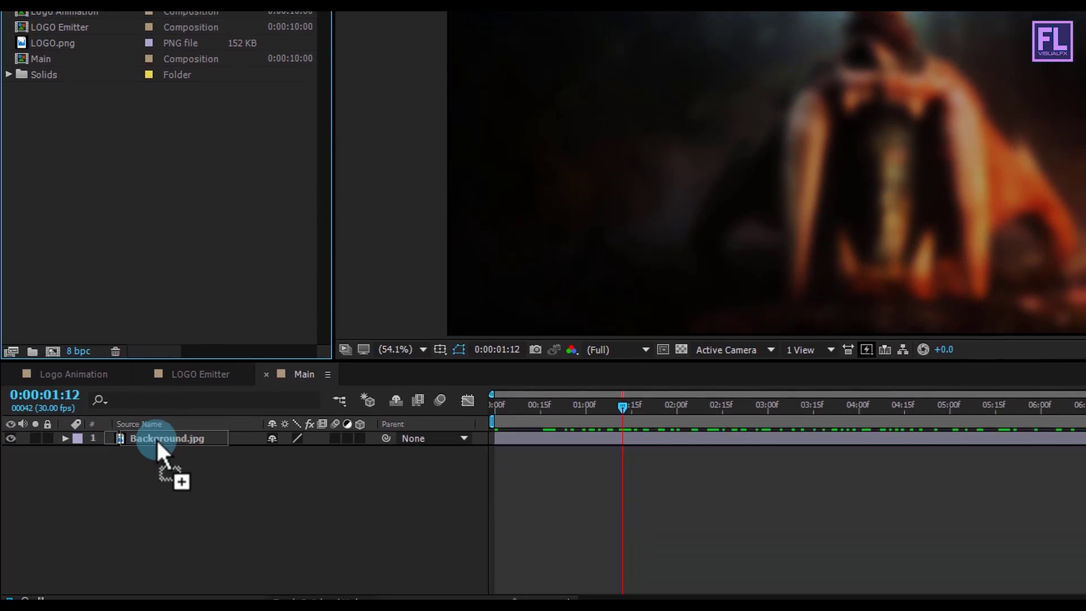
drag(157, 426, 140, 430)
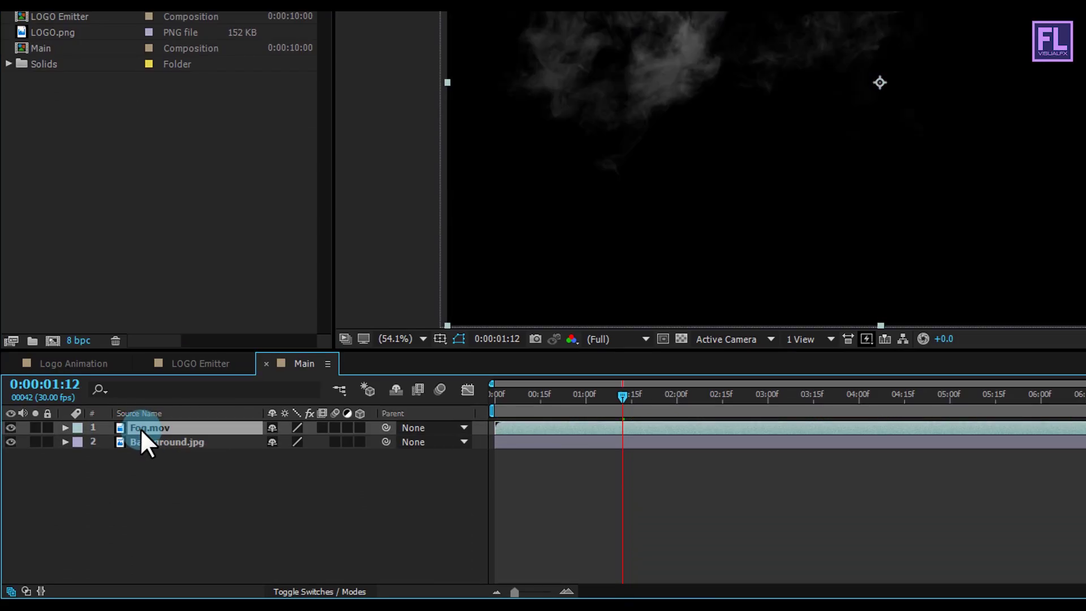
Set the Fog.mov layer's blending mode to Screen and scrub through the timeline to check the fog.
click(229, 425)
click(307, 427)
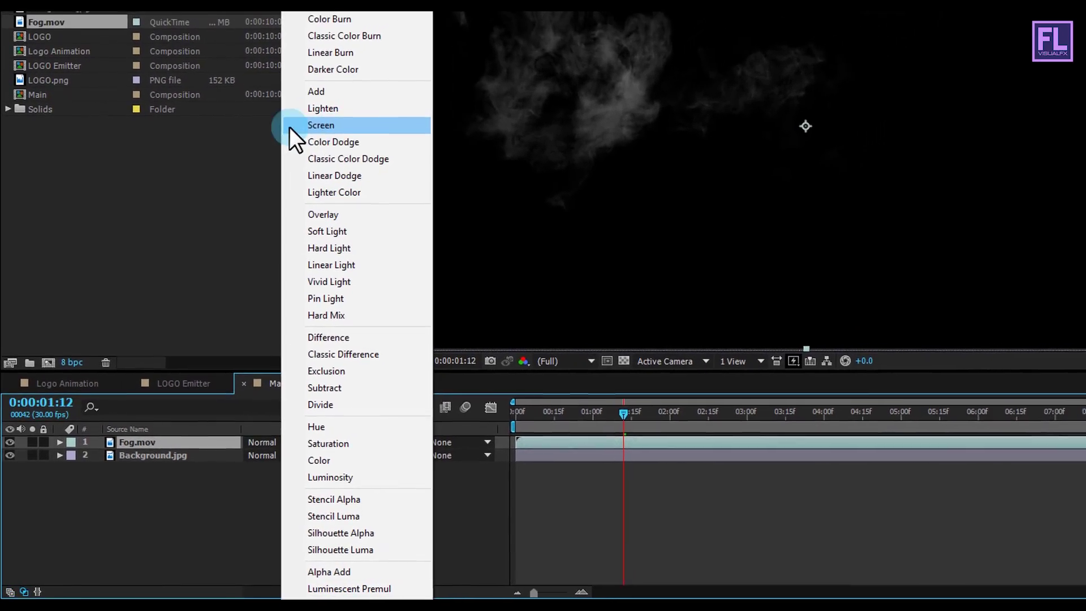
click(294, 125)
click(658, 420)
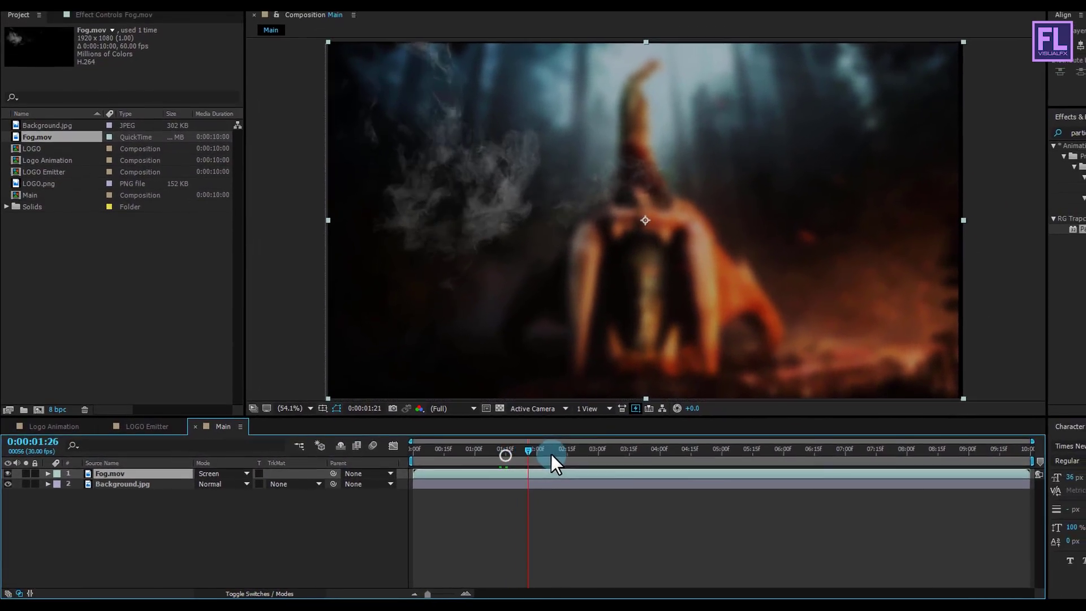
drag(551, 456, 688, 456)
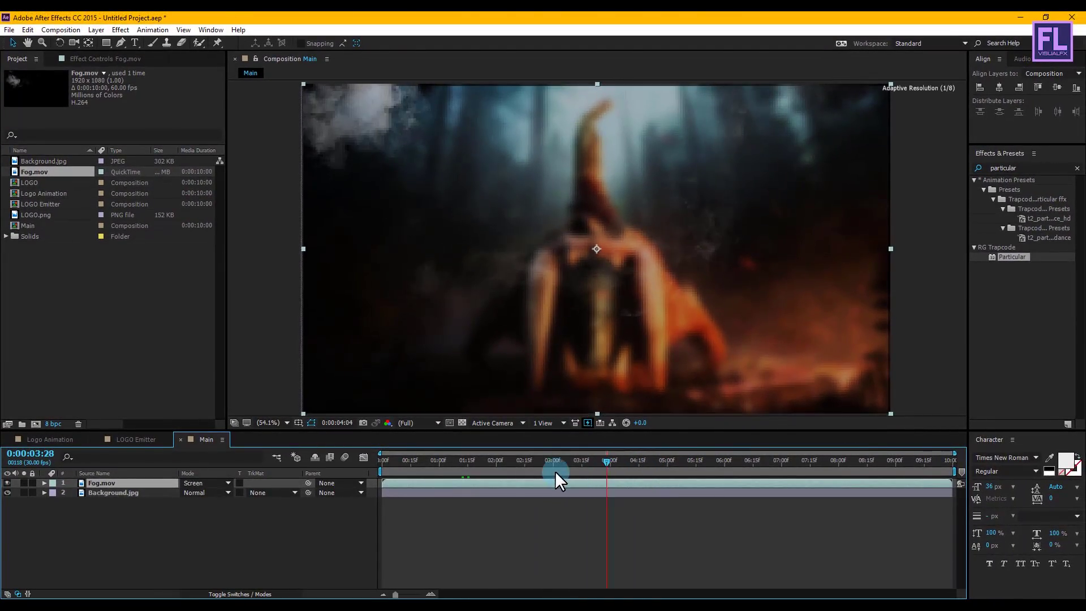
Place the Logo Animation composition in Main above the Fog.mov layer and scrub through the timeline to check it.
drag(467, 471, 459, 472)
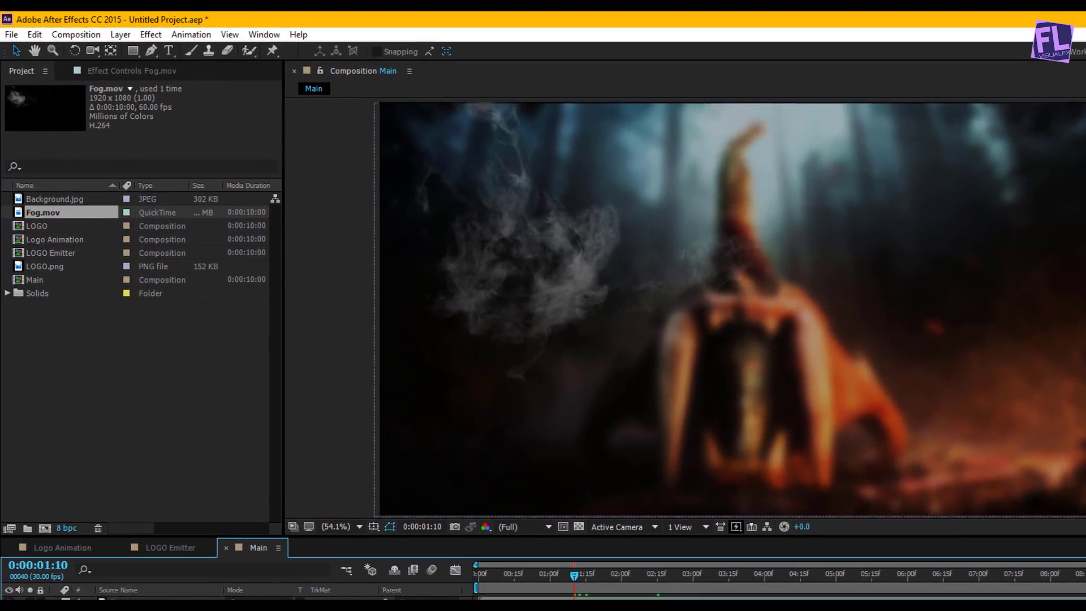
click(42, 239)
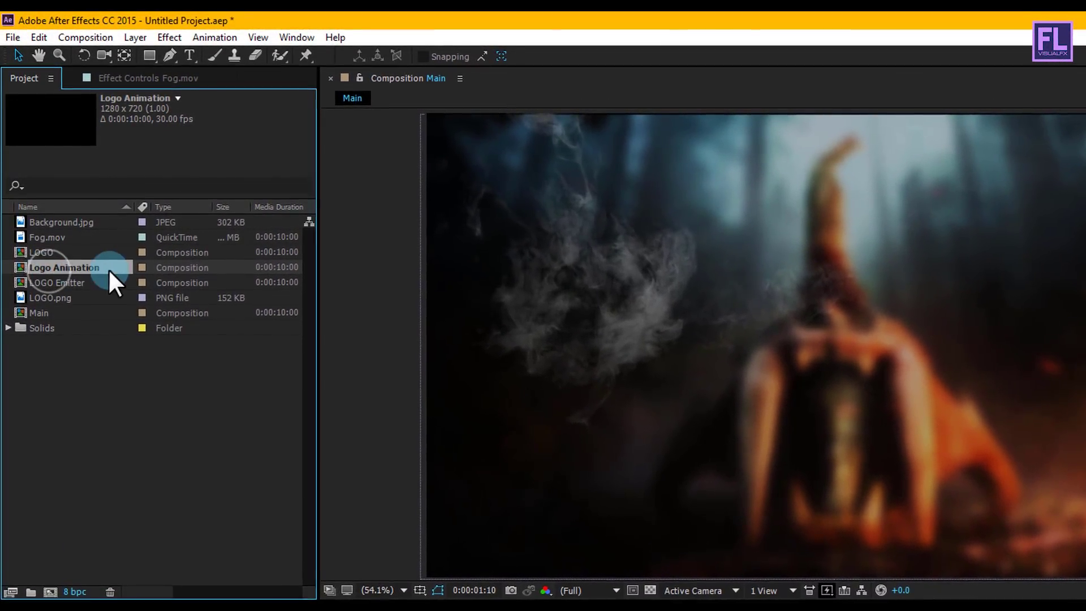
drag(76, 266, 150, 528)
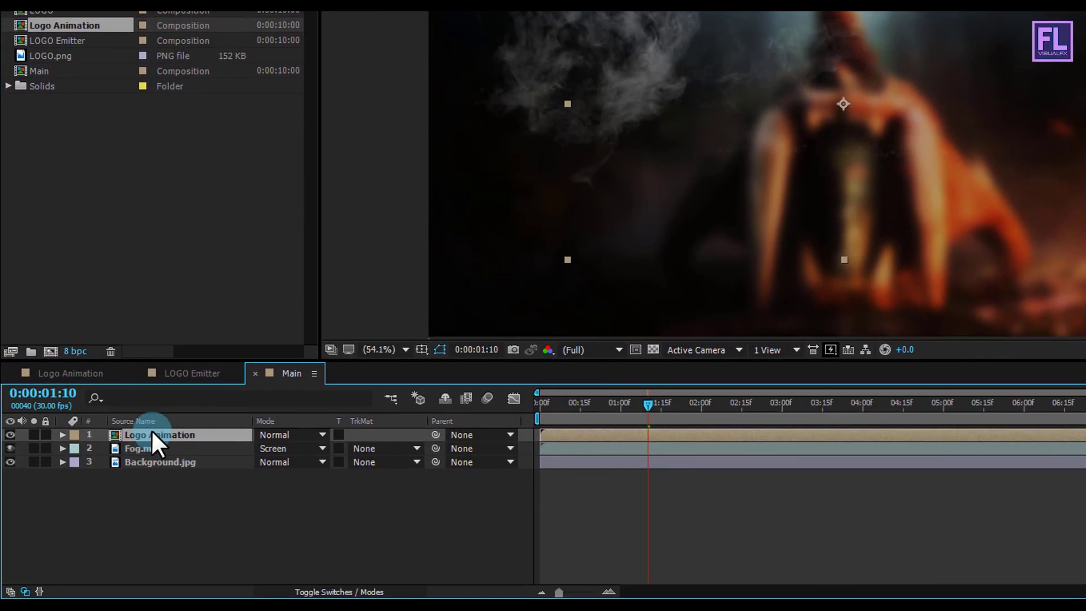
click(649, 405)
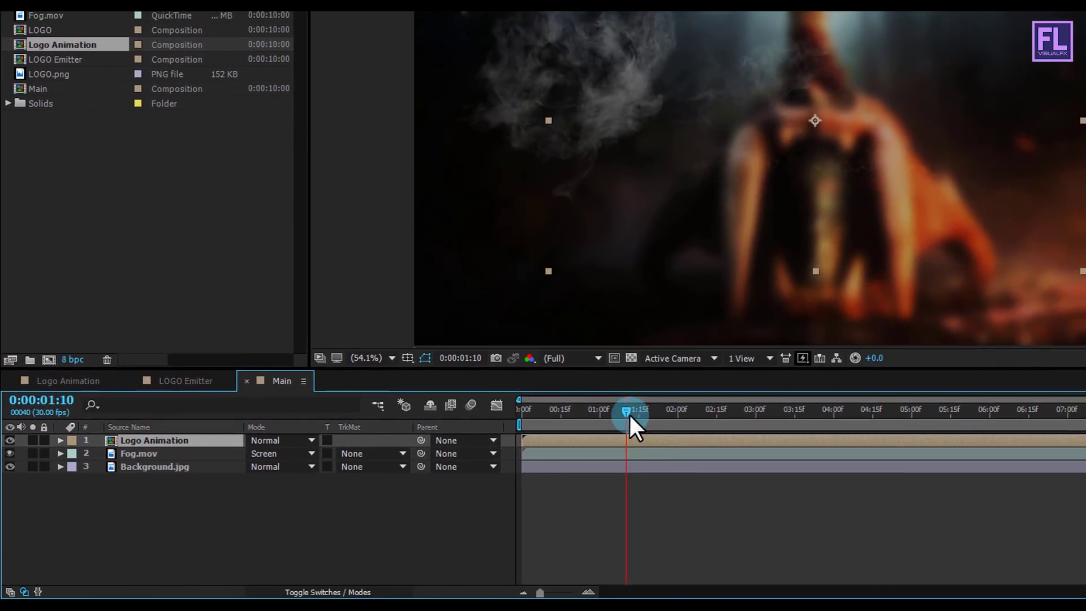
drag(630, 418, 500, 462)
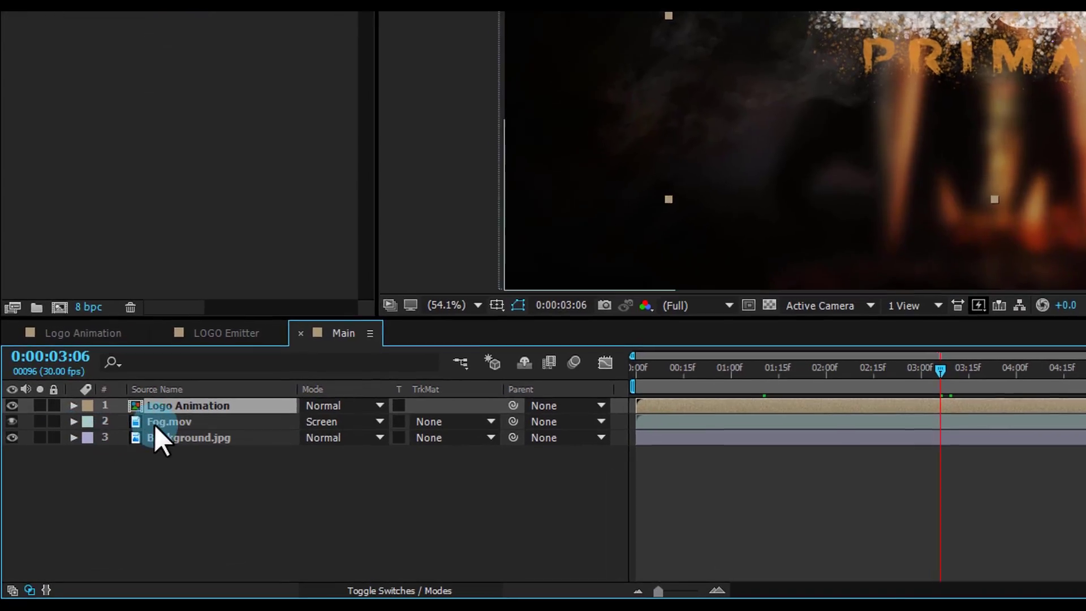
Add a Scale keyframe of 150% to the Logo Animation layer at 0:00:00:00.
drag(945, 374, 633, 388)
key(s)
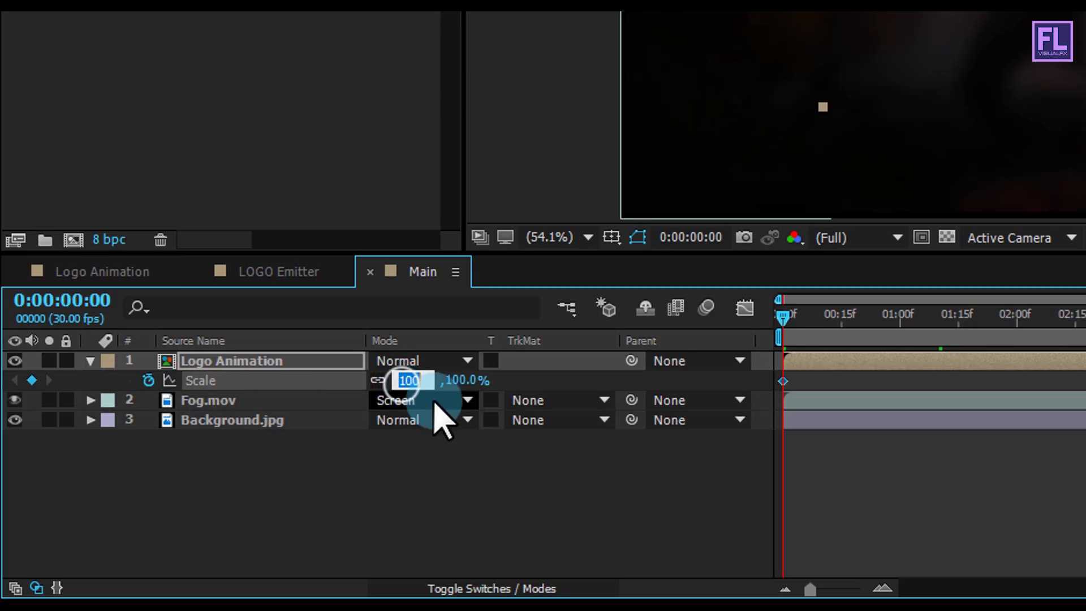
text(50)
key(Return)
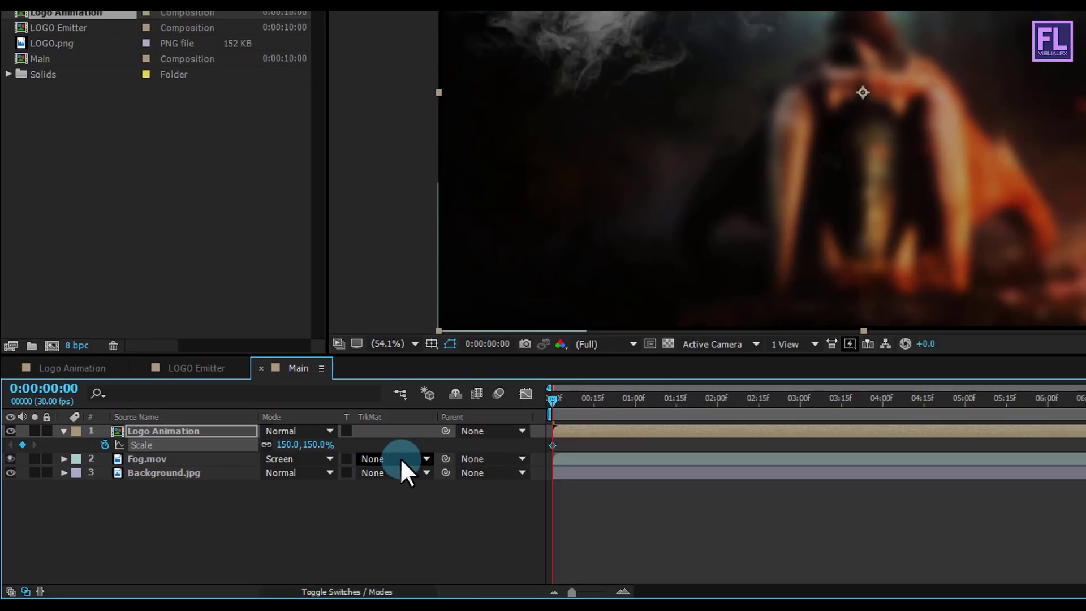
Add a 130% Scale keyframe to the Logo Animation layer at 0:00:09:29 and scrub through the resulting zoom.
drag(621, 375, 1085, 377)
drag(771, 453, 1015, 445)
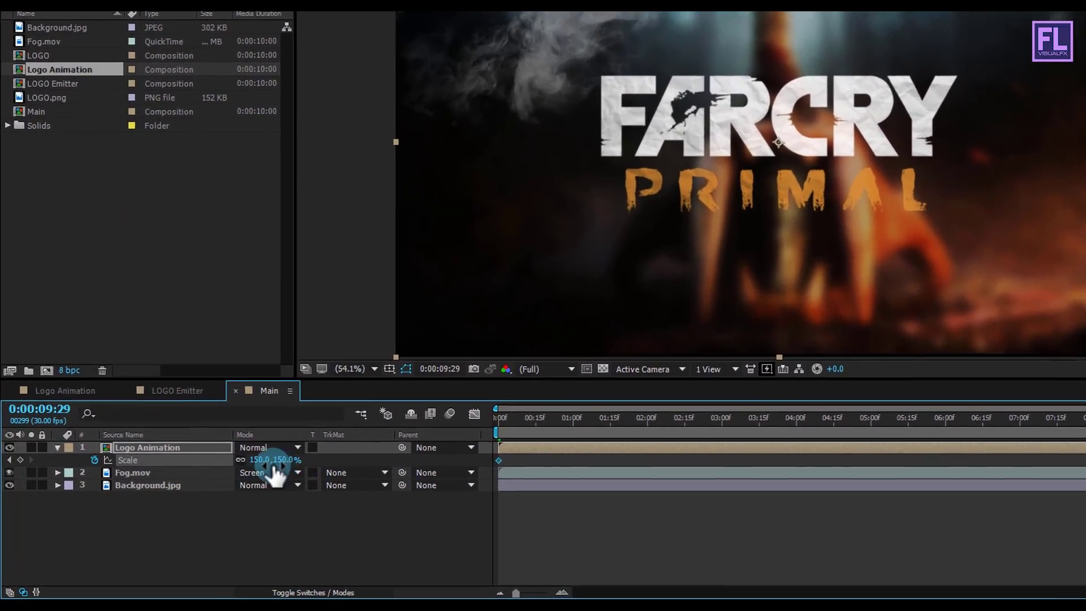
click(202, 490)
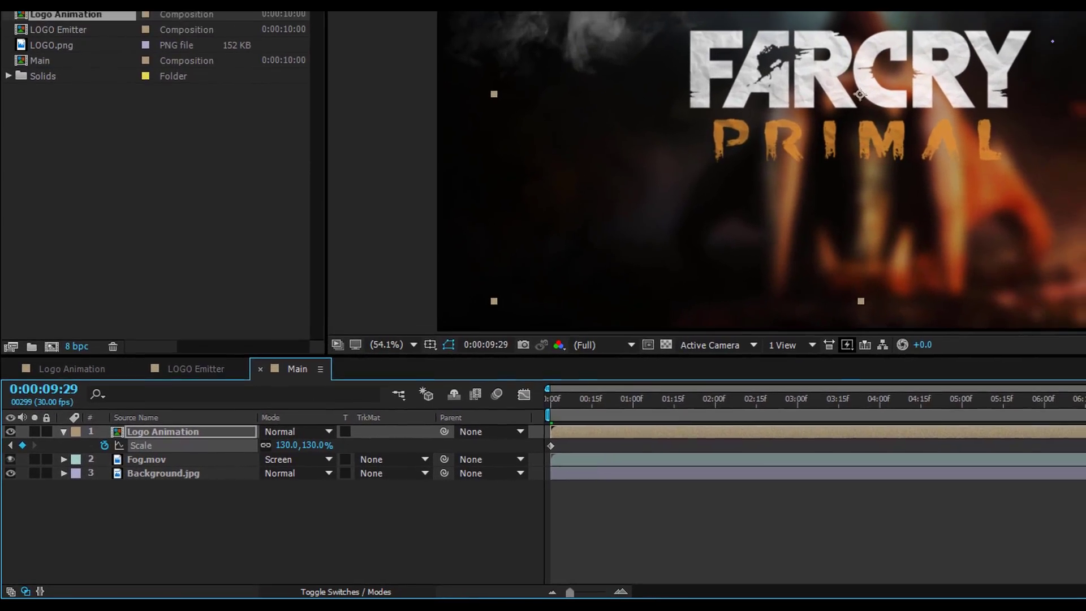
drag(1030, 416, 681, 447)
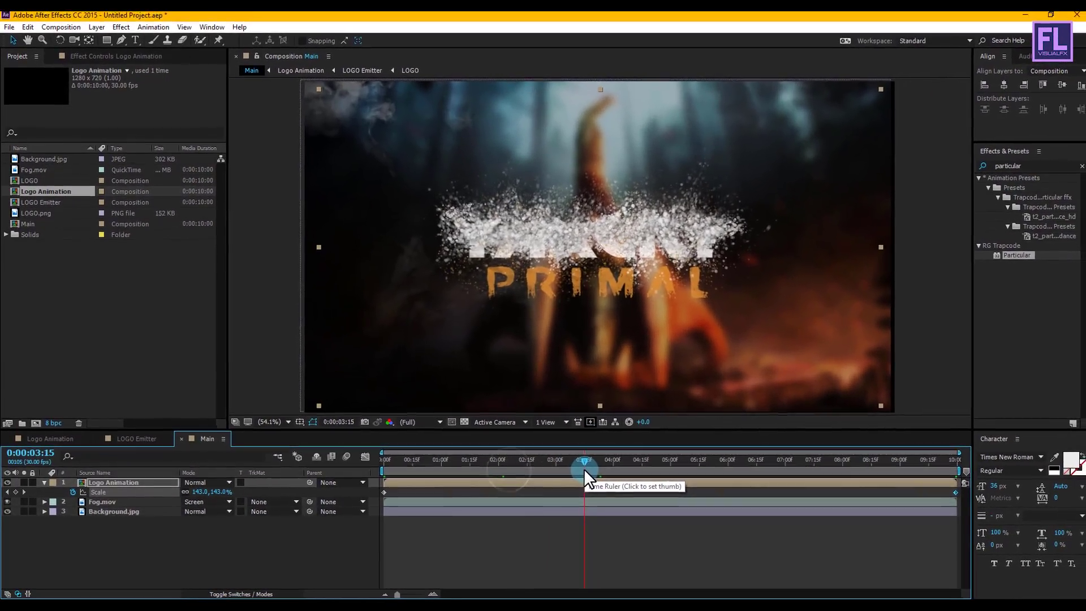
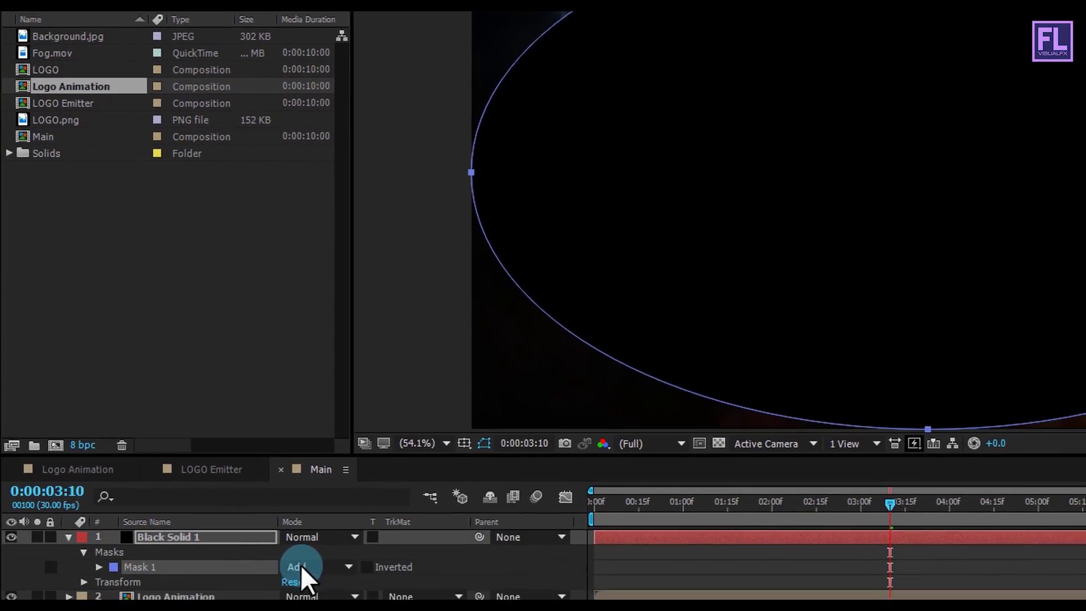
Set the elliptical mask on Black Solid 1 to Subtract with a Mask Feather of 230 pixels, then collapse the layer.
click(302, 568)
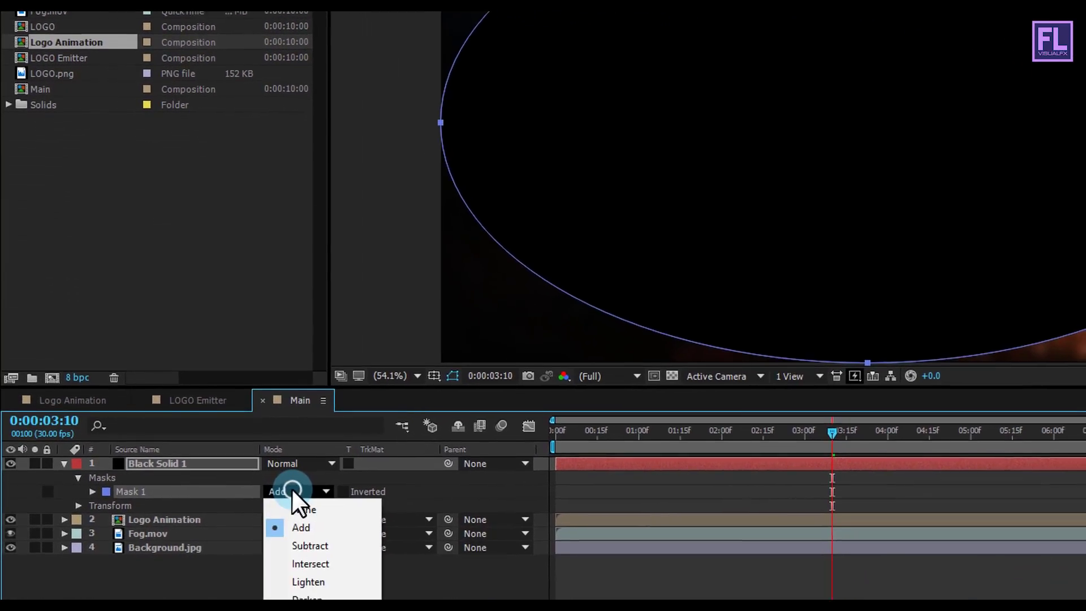
click(310, 517)
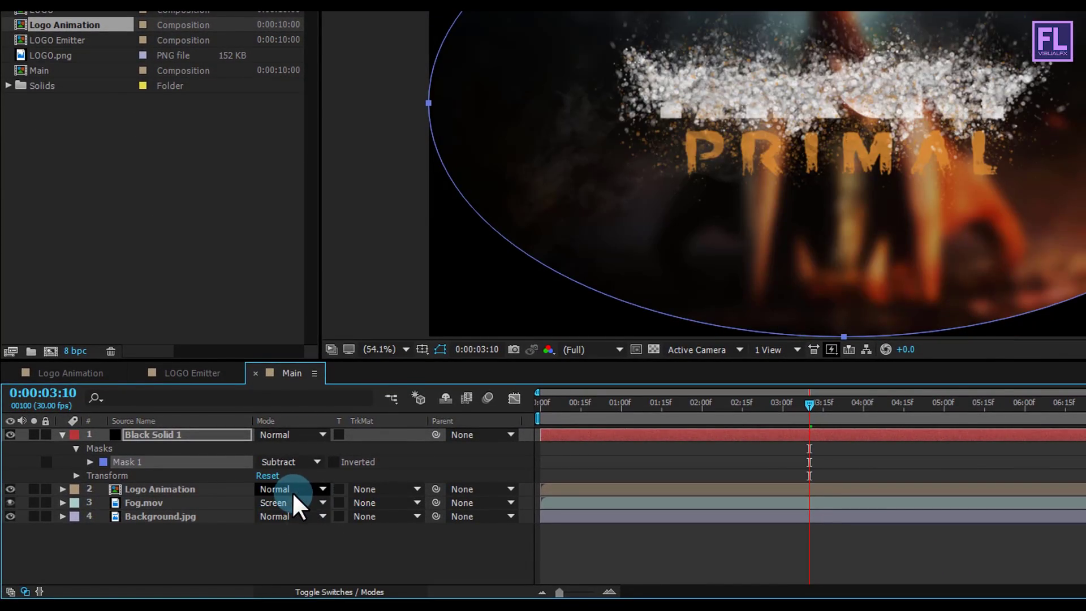
key(f)
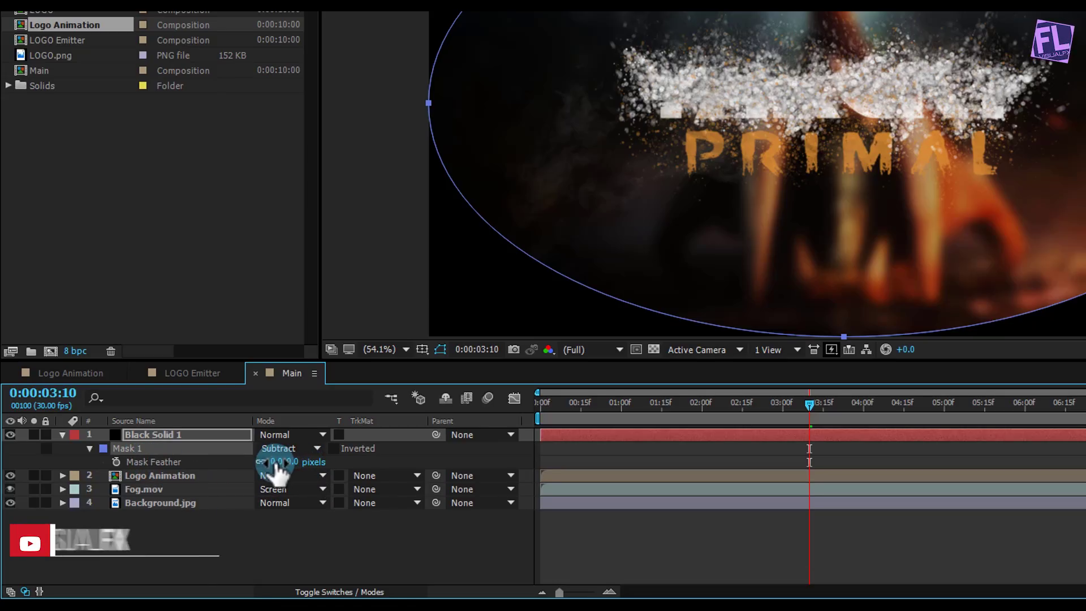
drag(276, 461, 336, 424)
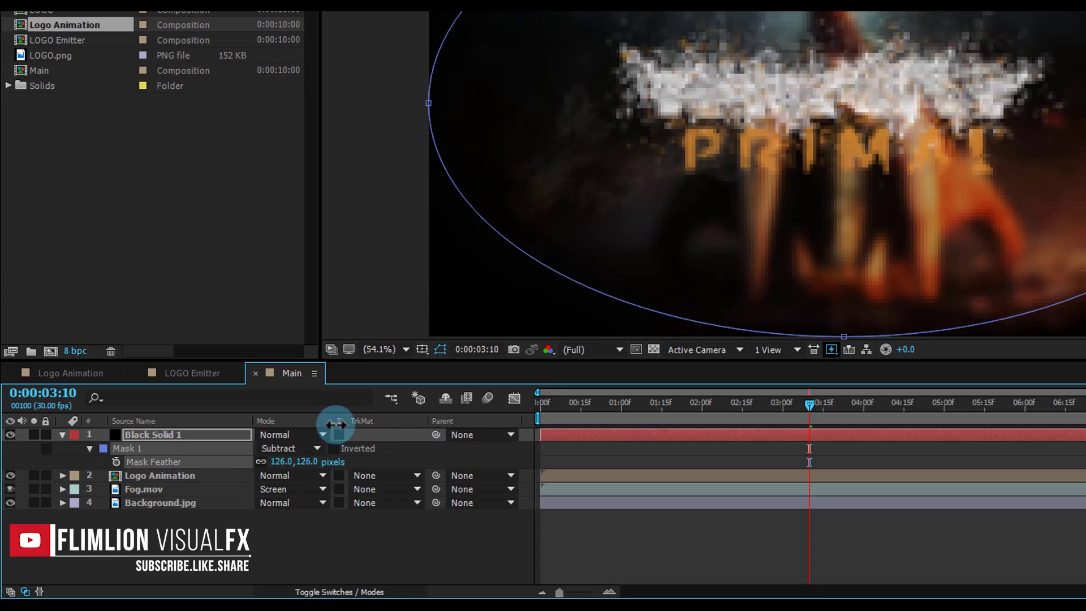
drag(444, 420, 421, 422)
click(282, 462)
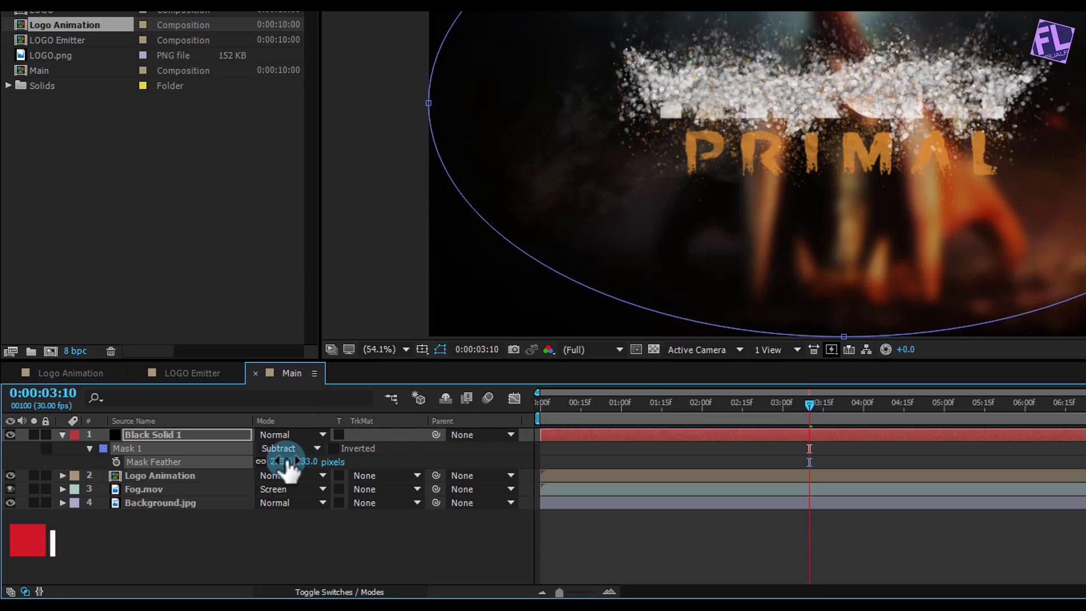
text(230)
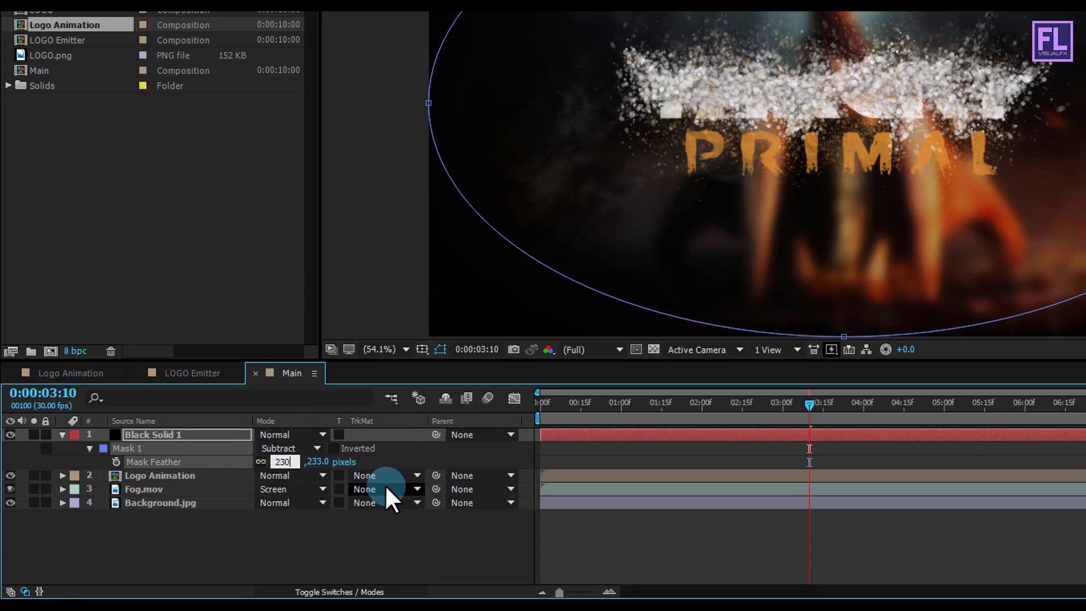
key(Return)
click(131, 449)
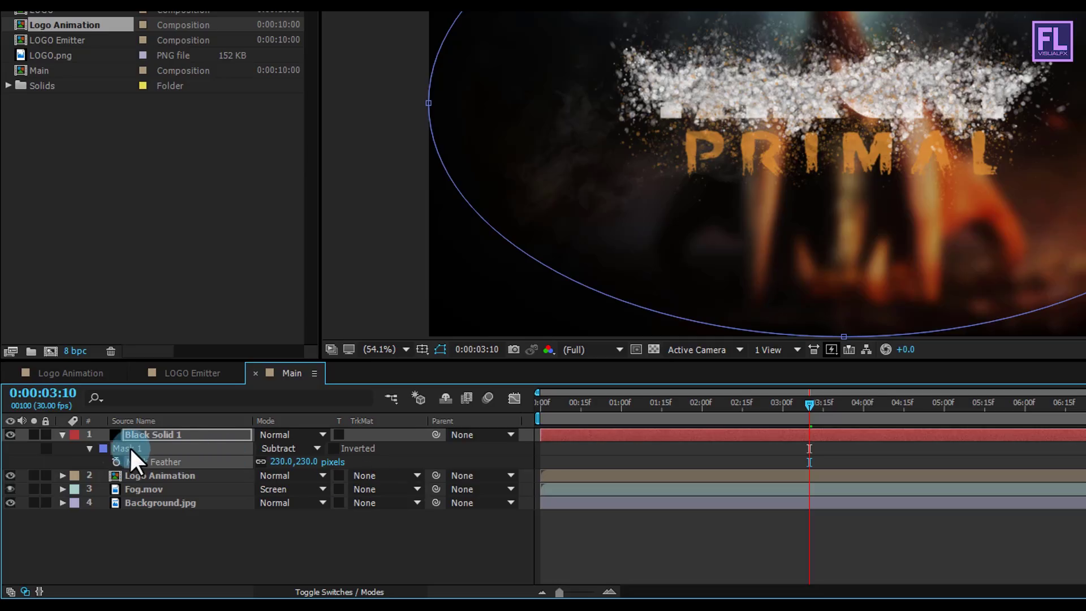
click(62, 435)
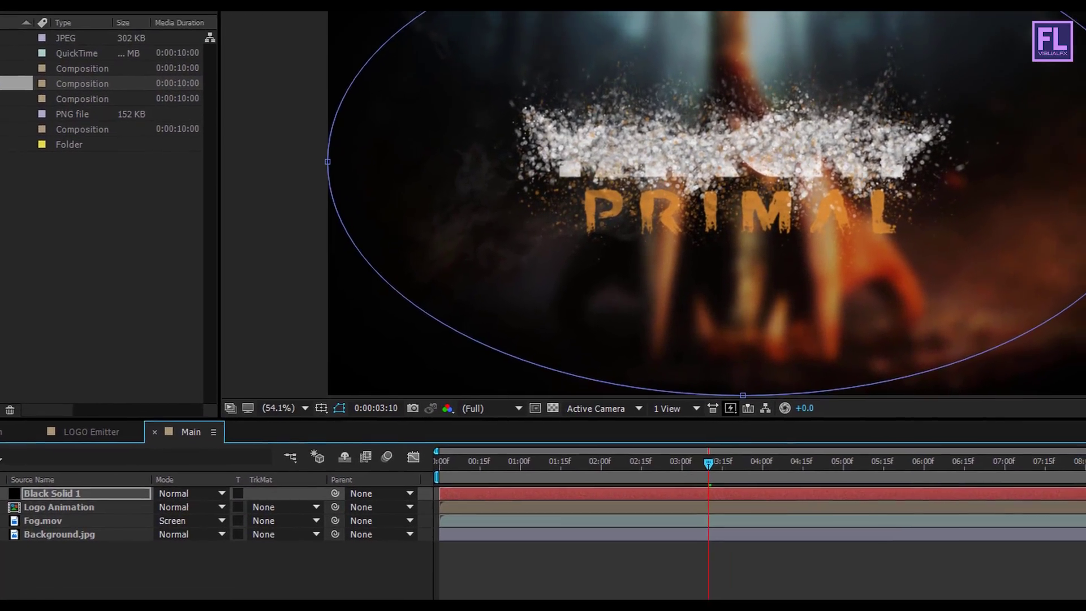
Tighten the vignette ellipse on Black Solid 1 by moving its upper, lower and side points inward.
click(577, 35)
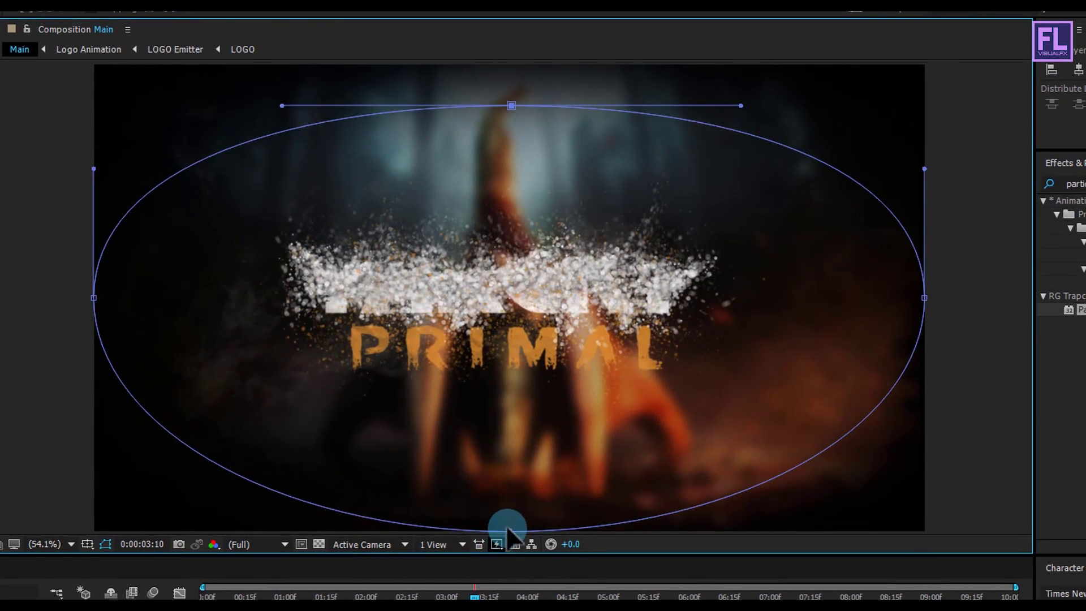
click(540, 513)
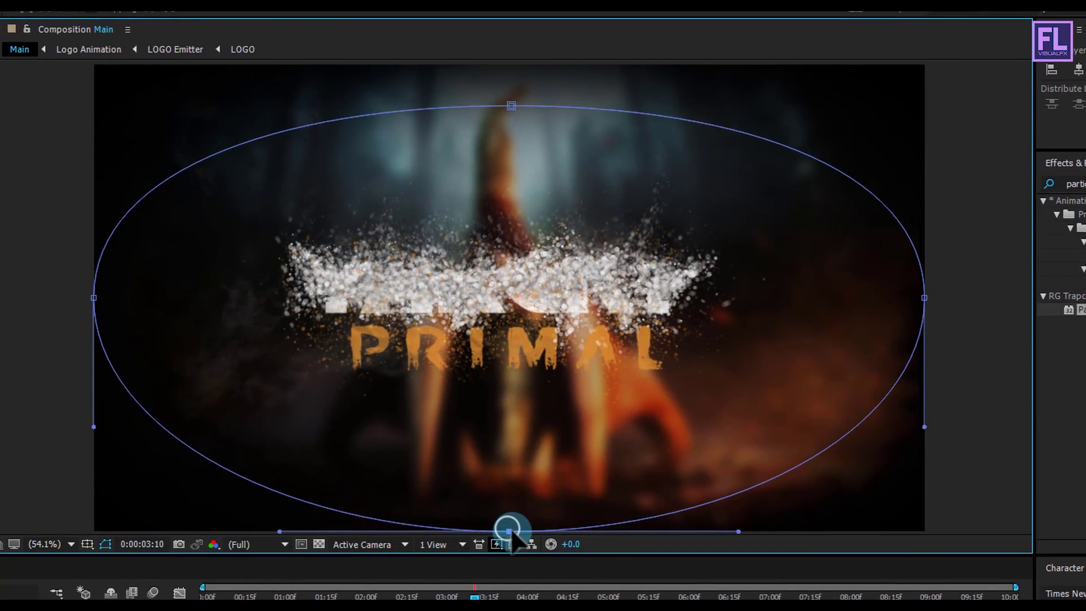
drag(509, 530, 510, 493)
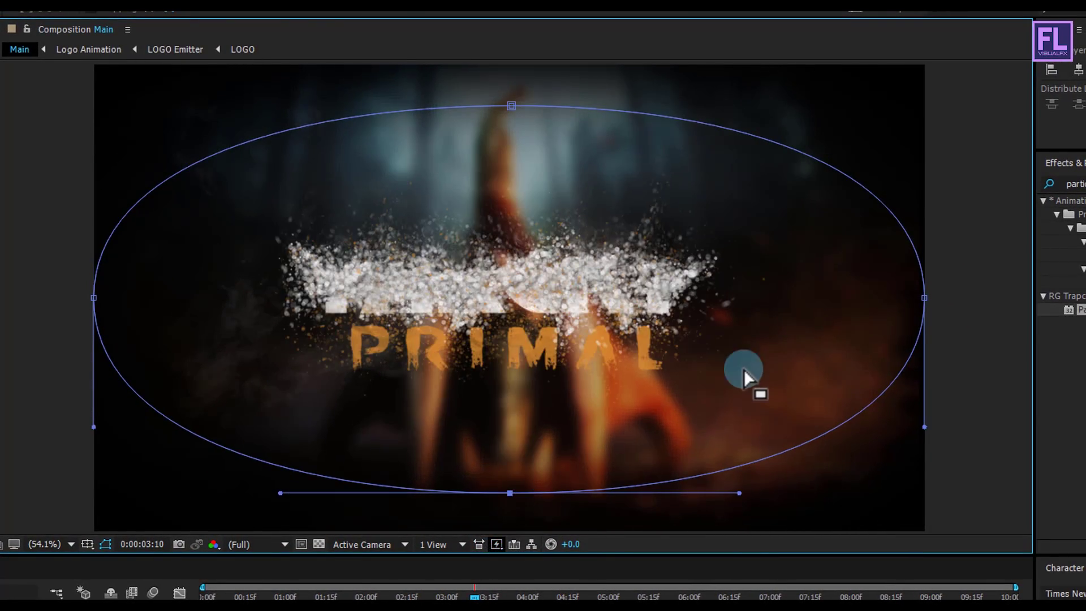
drag(924, 298, 911, 291)
click(95, 299)
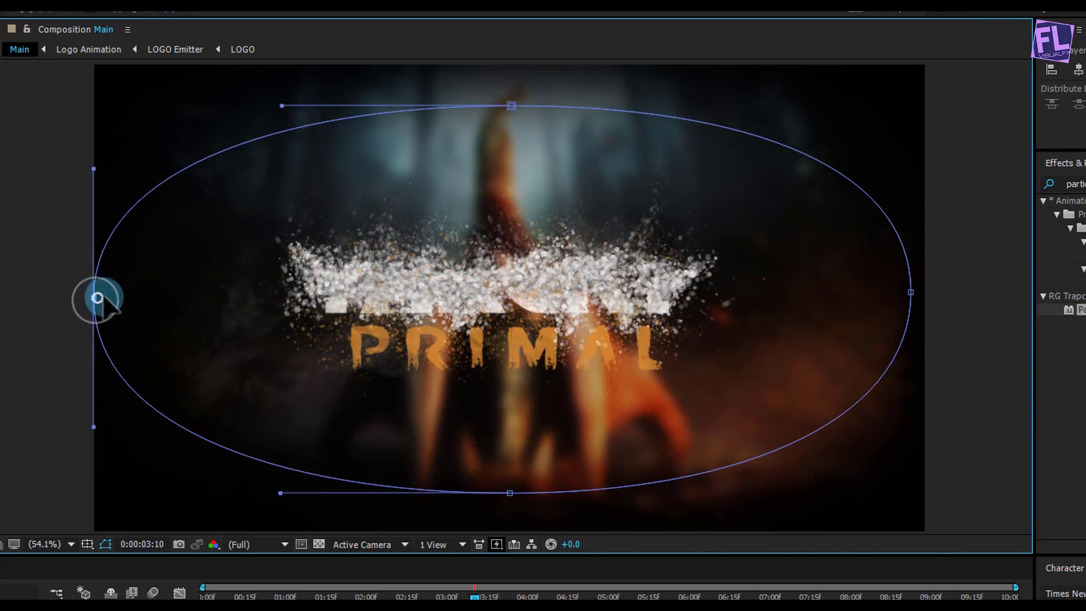
drag(97, 298, 104, 292)
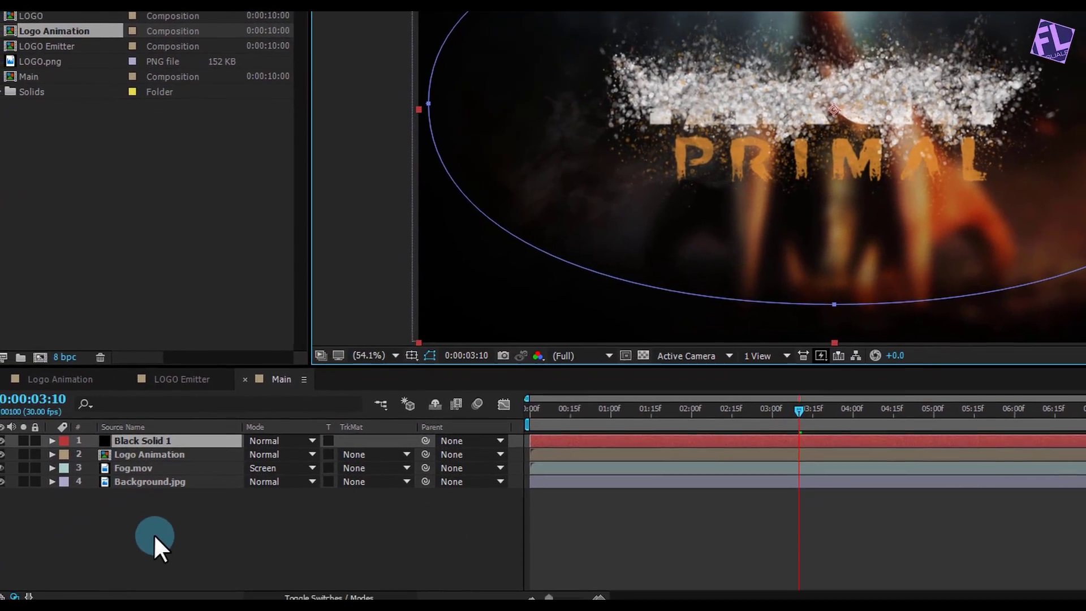
Create a black 1920 x 1080 solid named Mask in the Main composition.
right_click(155, 535)
mouse_move(204, 387)
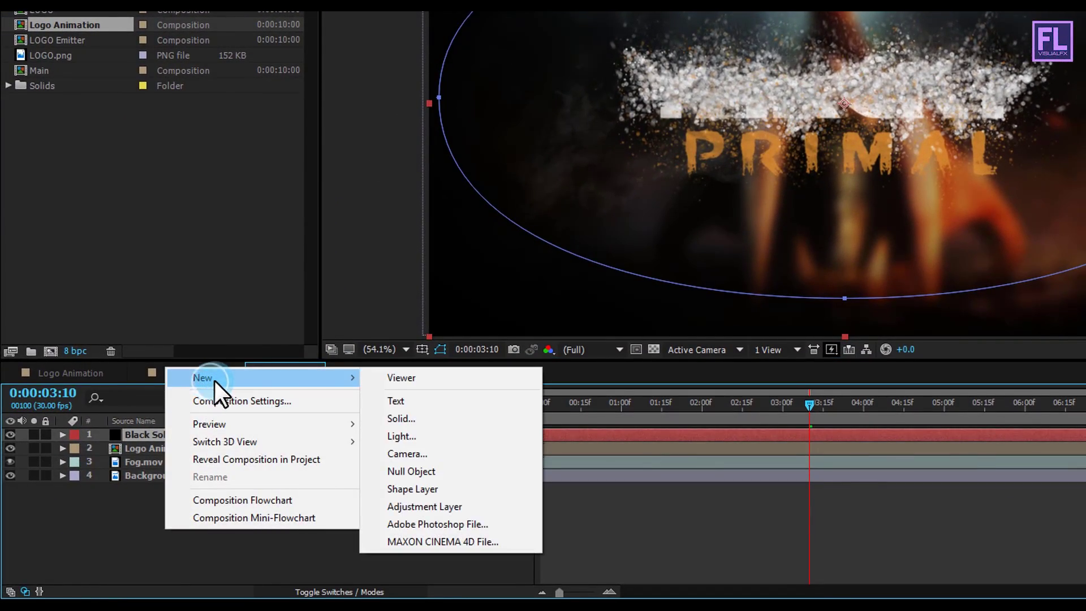
click(443, 418)
click(686, 126)
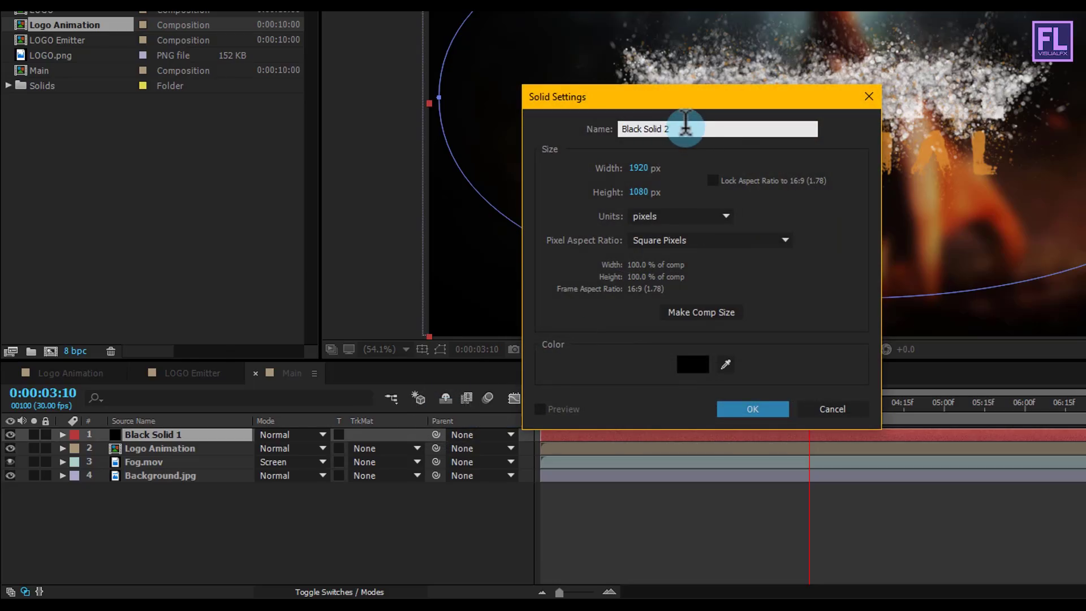
drag(686, 126, 570, 133)
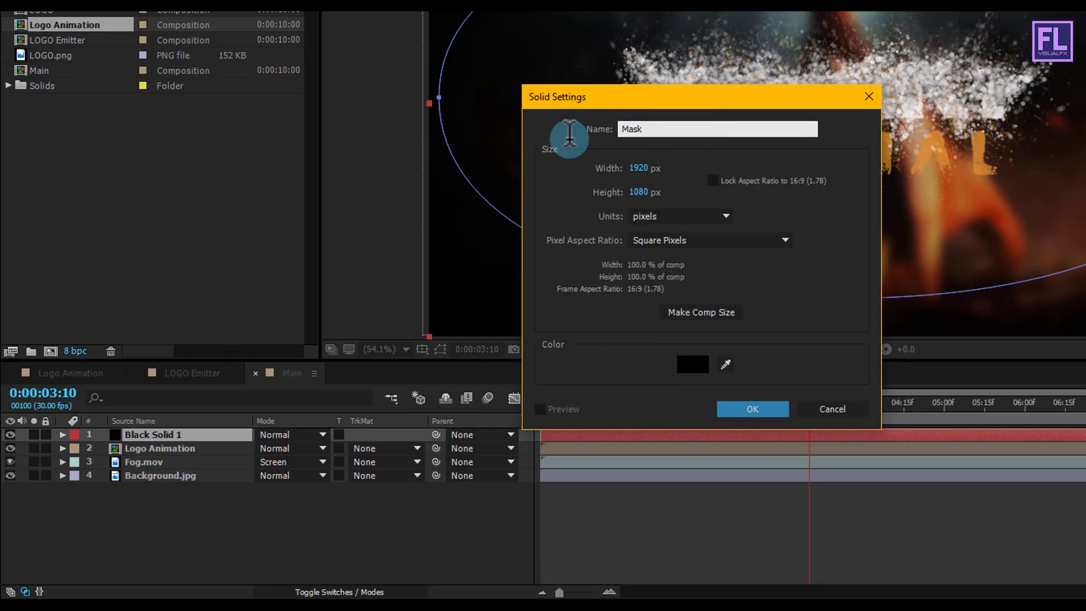
click(753, 409)
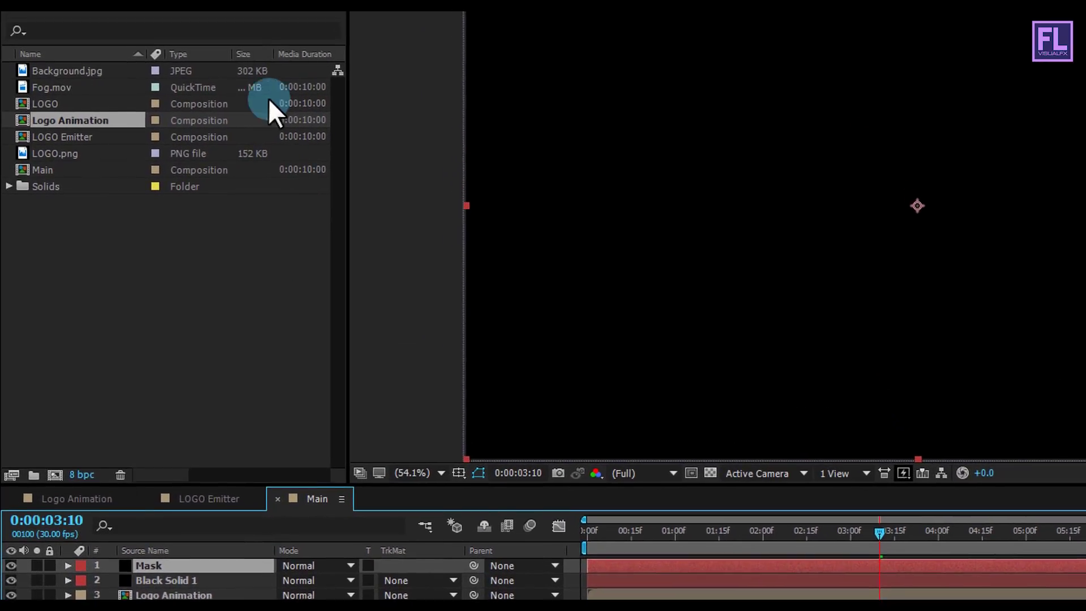
Add a full-frame rectangular mask to the Mask solid and shrink its height symmetrically about the center for letterbox bars.
click(188, 31)
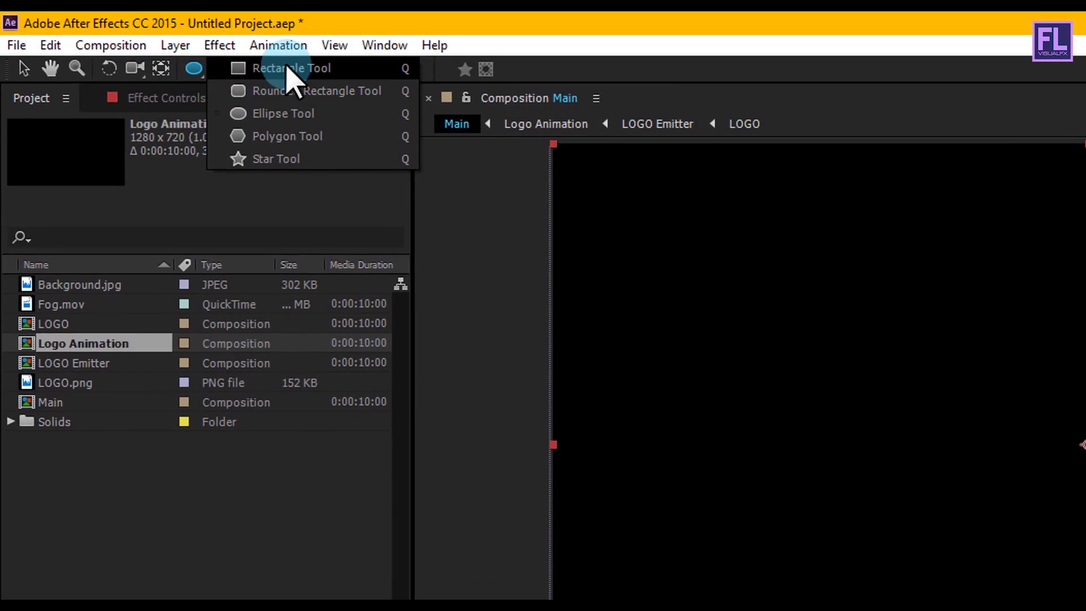
click(288, 68)
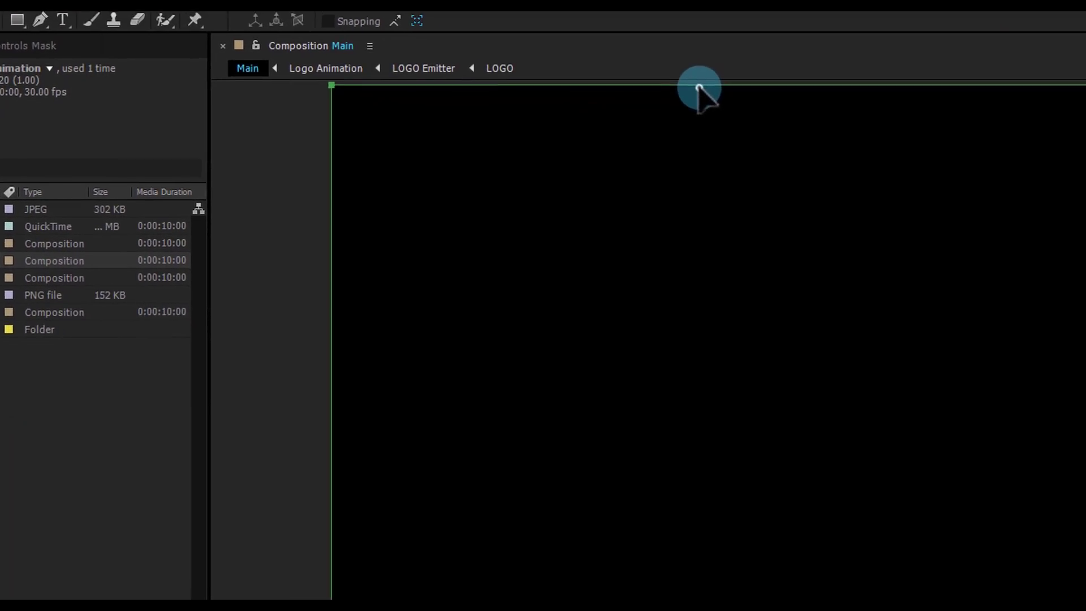
key(ctrl+alt)
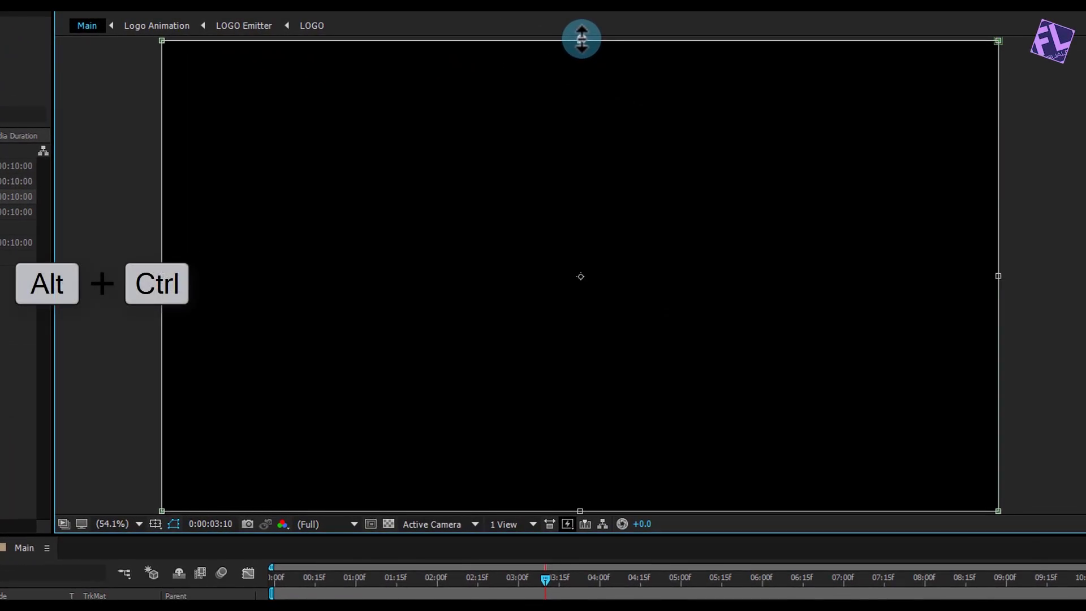
drag(580, 40, 580, 107)
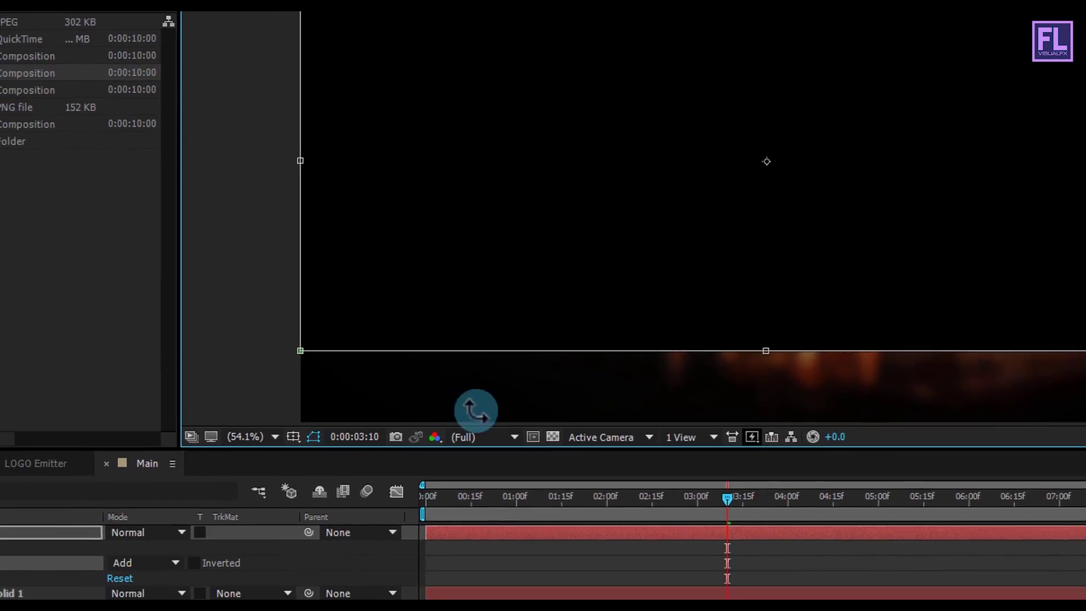
Set the rectangular mask on the Mask layer to Subtract, then collapse and deselect the layer.
click(254, 511)
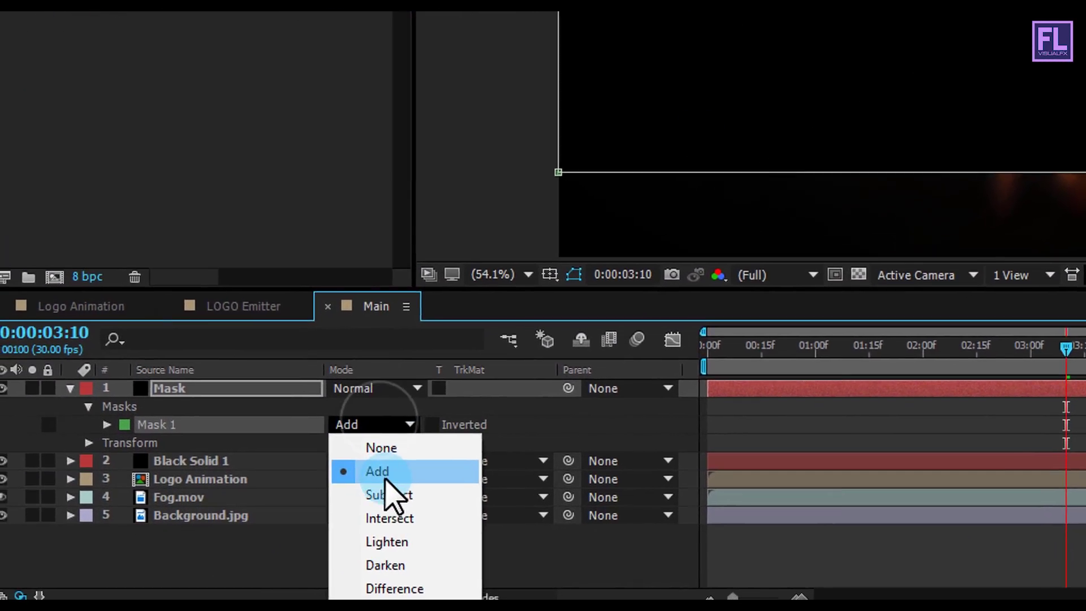
click(339, 522)
click(67, 454)
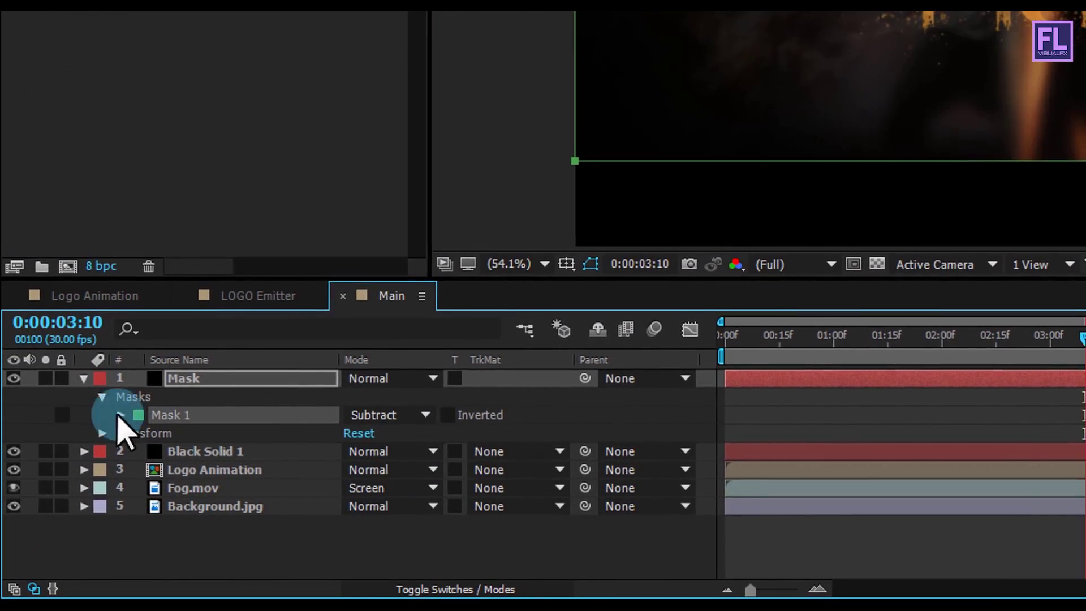
click(84, 378)
click(259, 497)
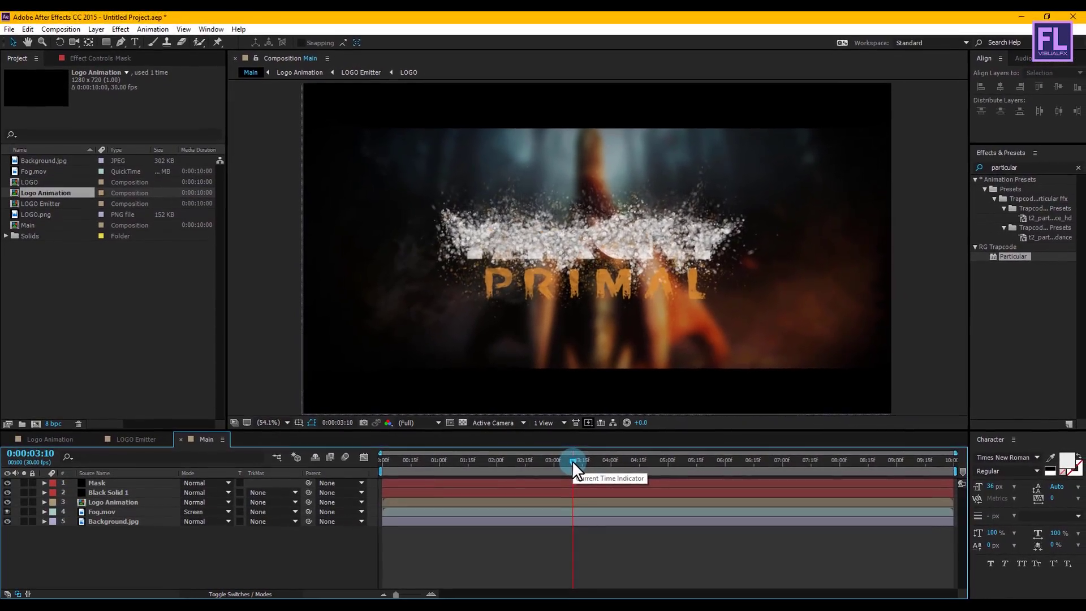
Return to the start of the Main composition and play a RAM preview of the letterboxed logo animation.
drag(571, 461, 332, 508)
key(KP_0)
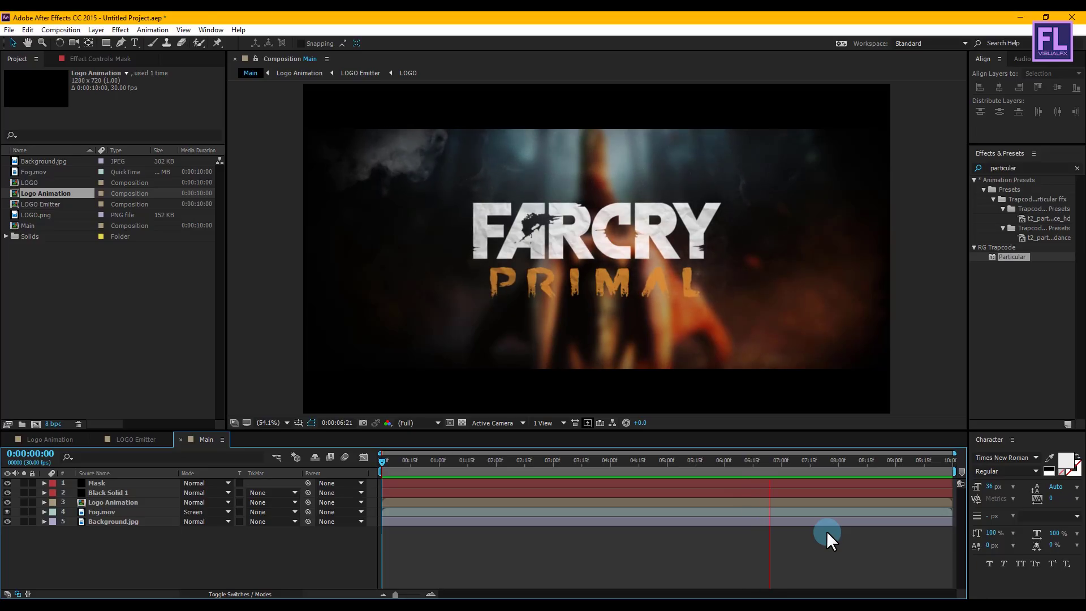
At 0:00:04:02, nudge the Logo Animation layer straight down to center the logo between the letterbox bars, then scrub to 0:00:09:14 to check it.
drag(797, 460, 613, 460)
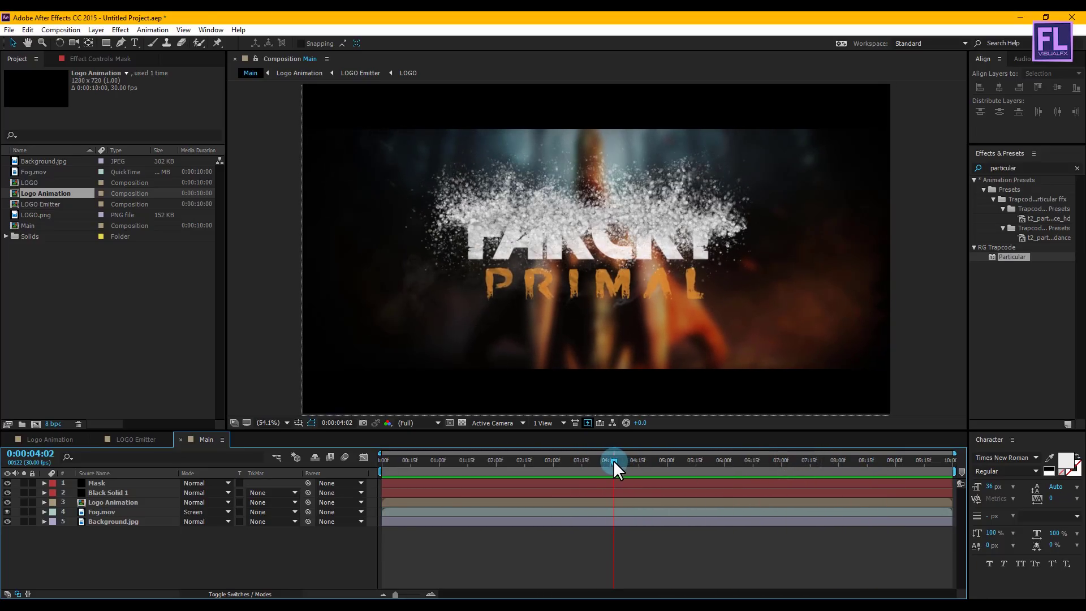
click(107, 502)
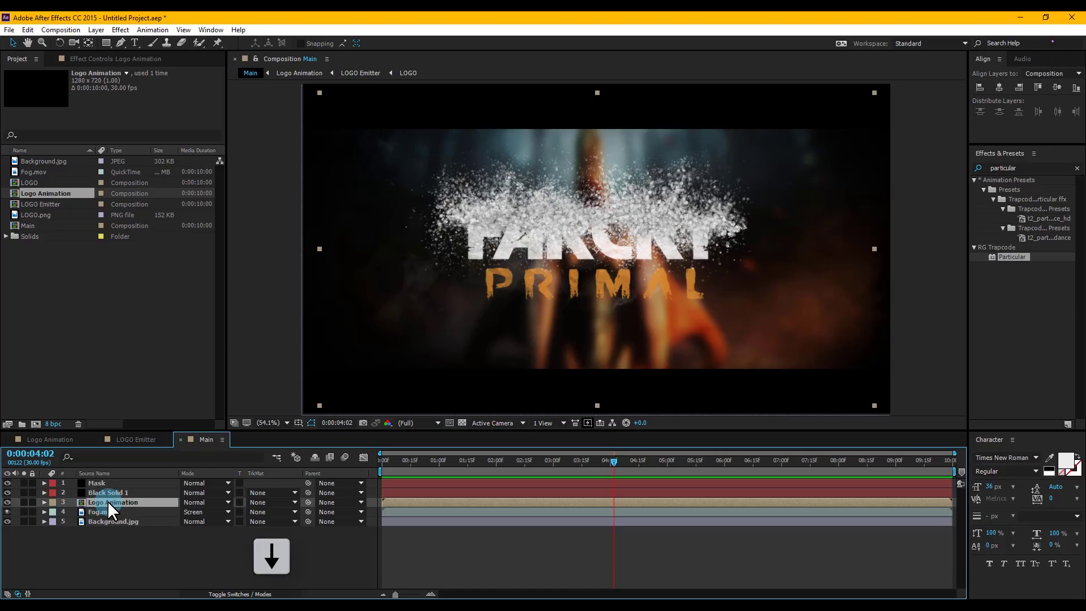
key(Return)
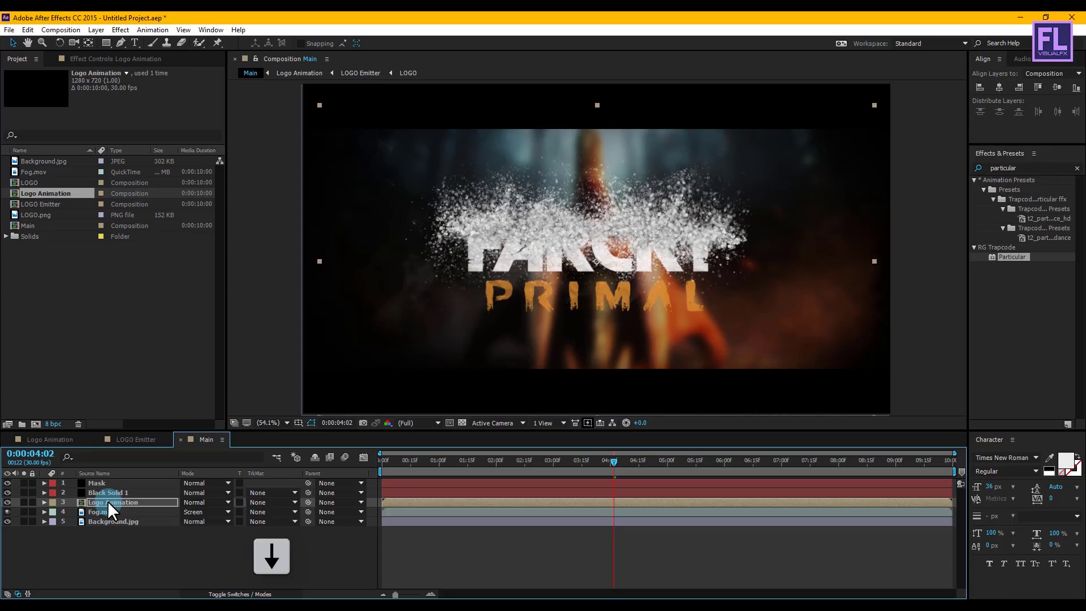
click(137, 538)
drag(624, 463, 920, 463)
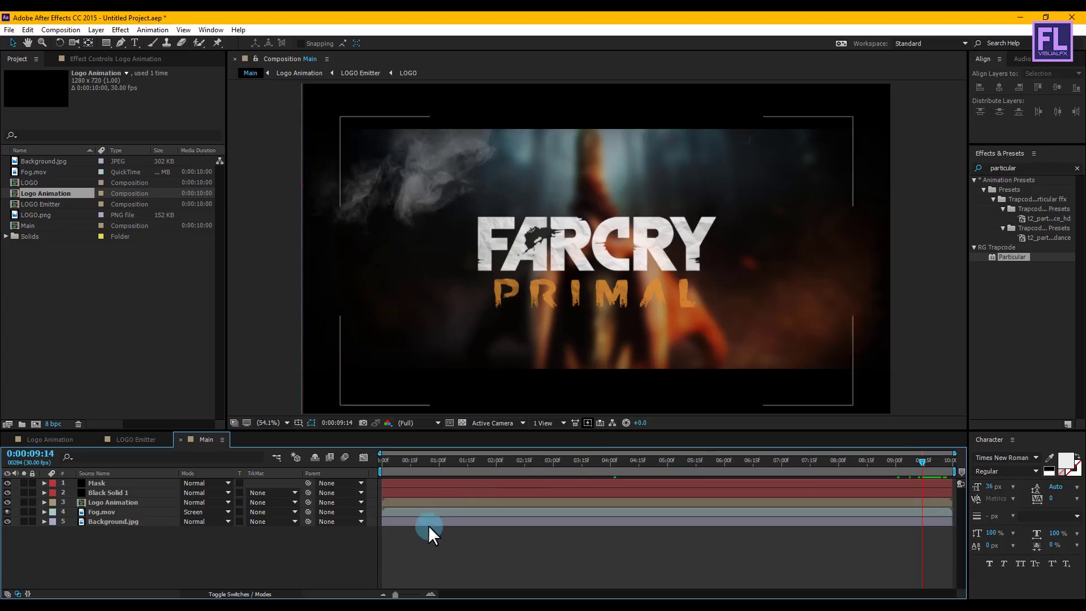
Import Audio.wav from the Tutorial 23 Audio folder and add it to the Main composition as the lowest layer.
click(295, 606)
click(426, 554)
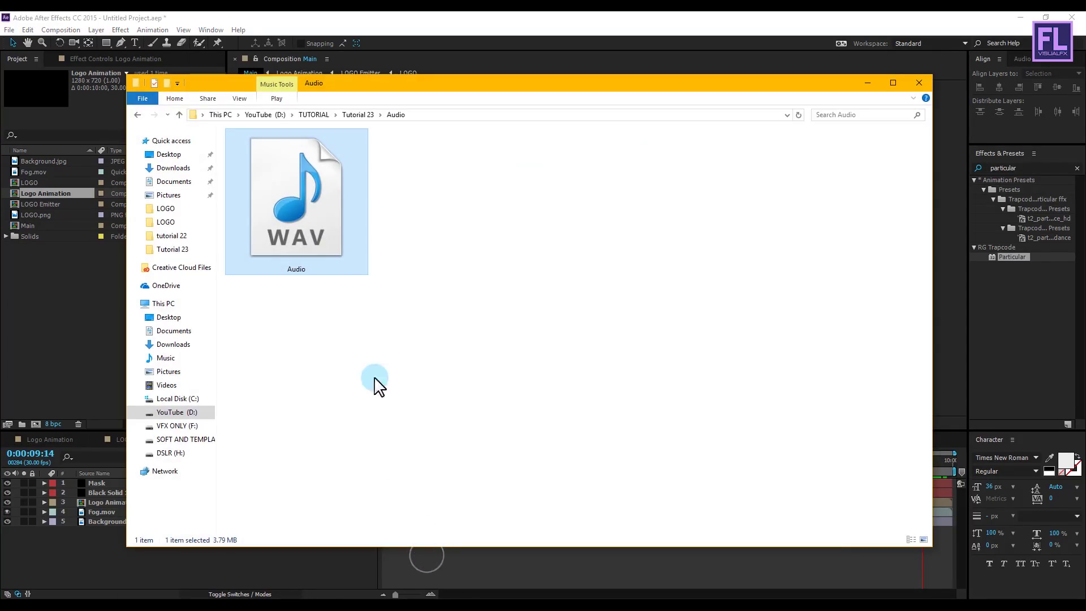
drag(236, 232, 52, 275)
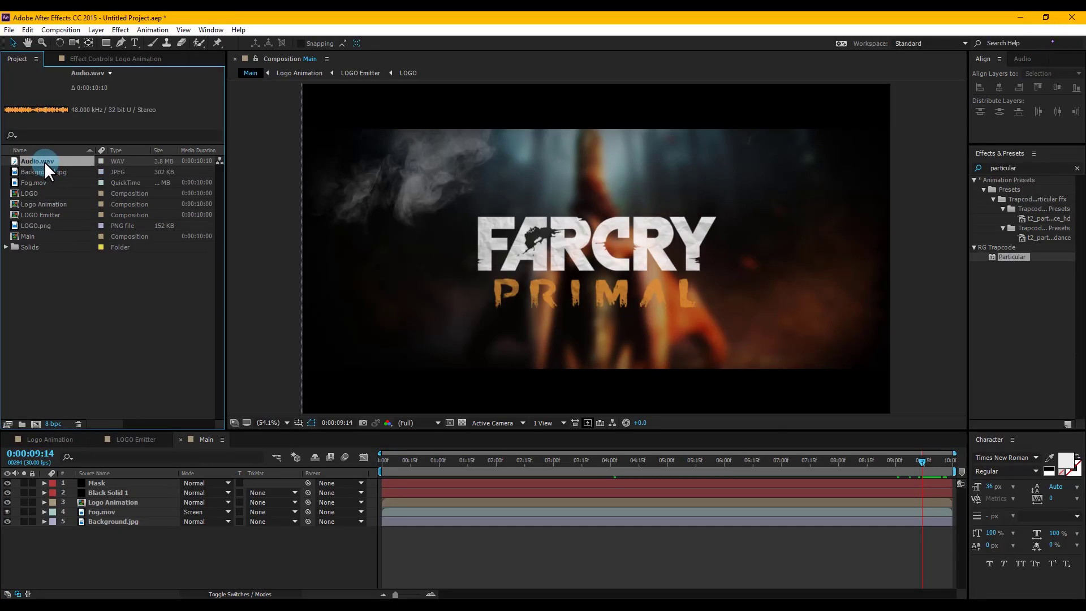
drag(44, 161, 133, 538)
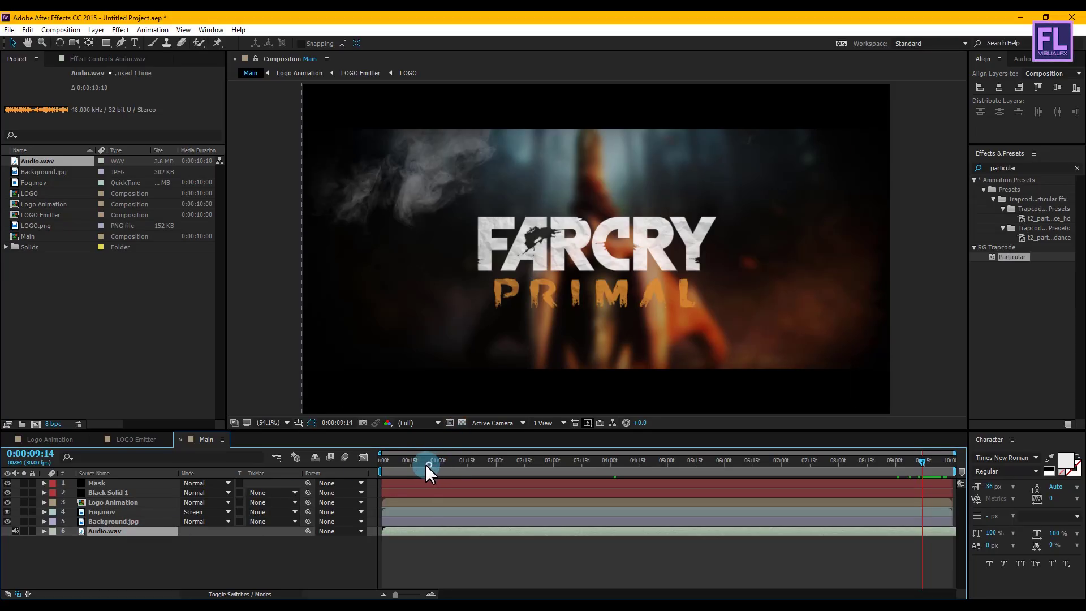
Return to 0:00:00:00 and preview the finished Main composition with its audio.
drag(425, 464, 310, 463)
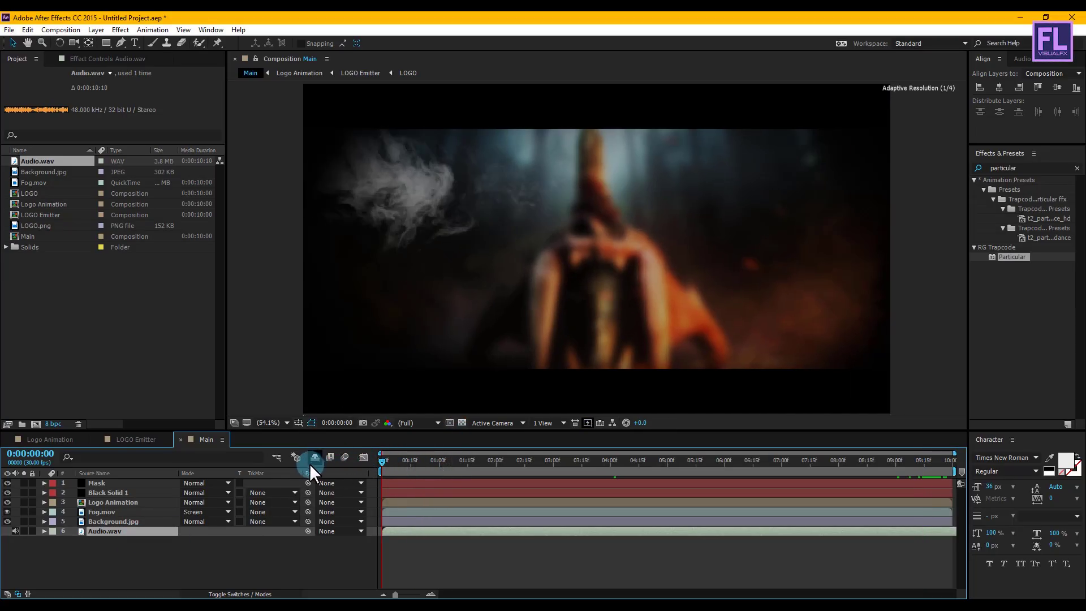
click(253, 377)
key(space)
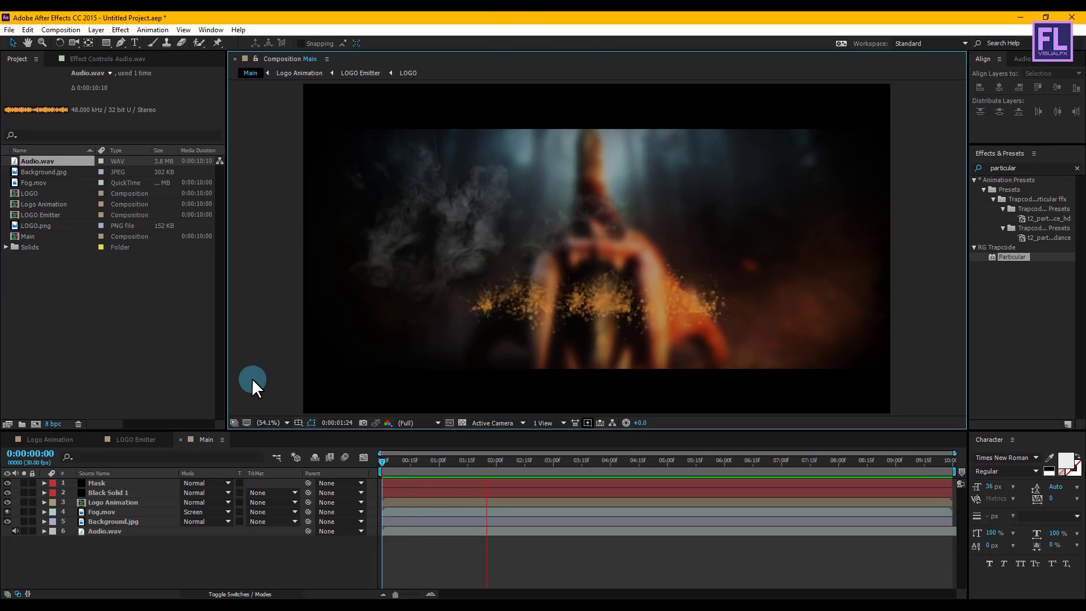